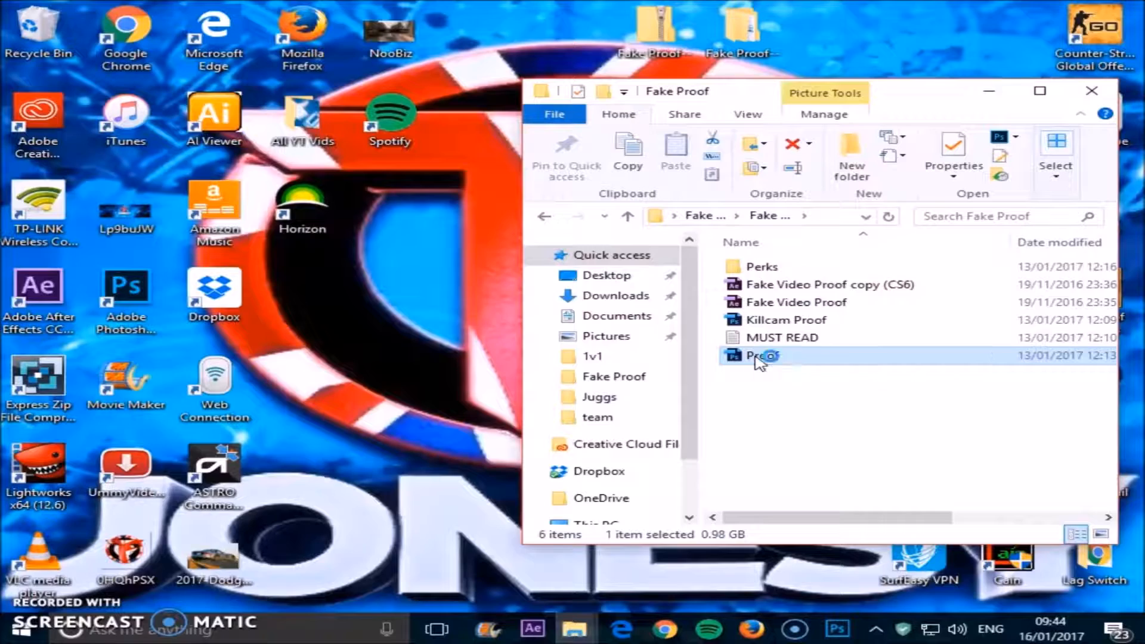
Examine the whole 1v1 scoreboard and the contents of the 2v2 layer group
{"action": "left_click_drag", "start_coordinate": [528, 576], "coordinate": [518, 477]}
{"action": "left_click_drag", "start_coordinate": [500, 325], "coordinate": [421, 243]}
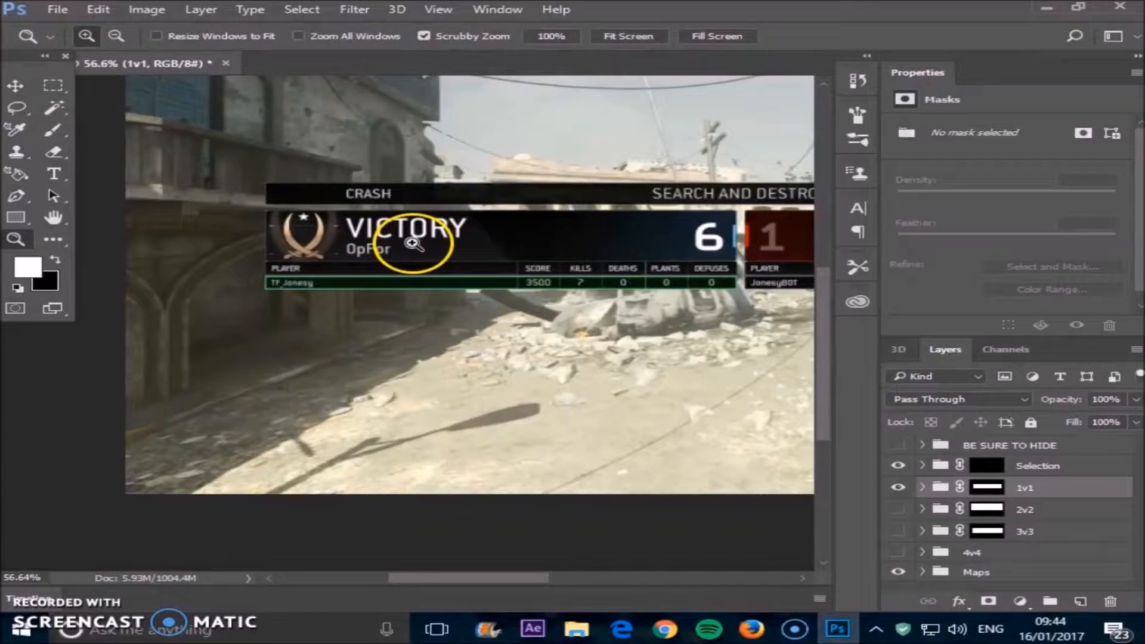
{"action": "left_click_drag", "start_coordinate": [521, 576], "coordinate": [555, 578]}
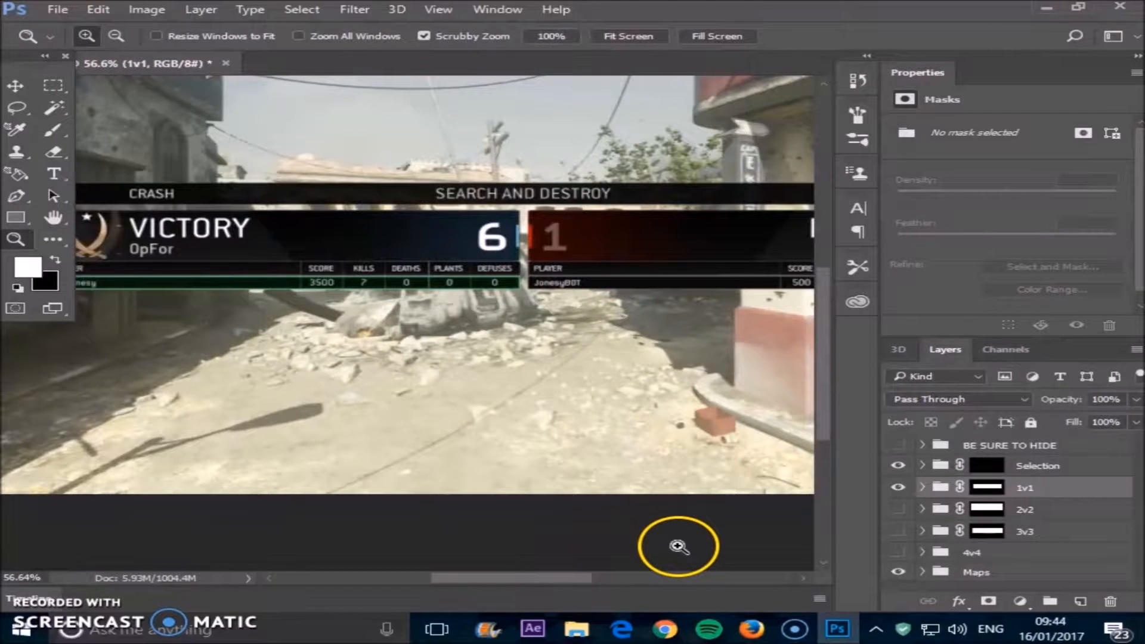
{"action": "left_click", "coordinate": [898, 508]}
{"action": "left_click", "coordinate": [898, 508]}
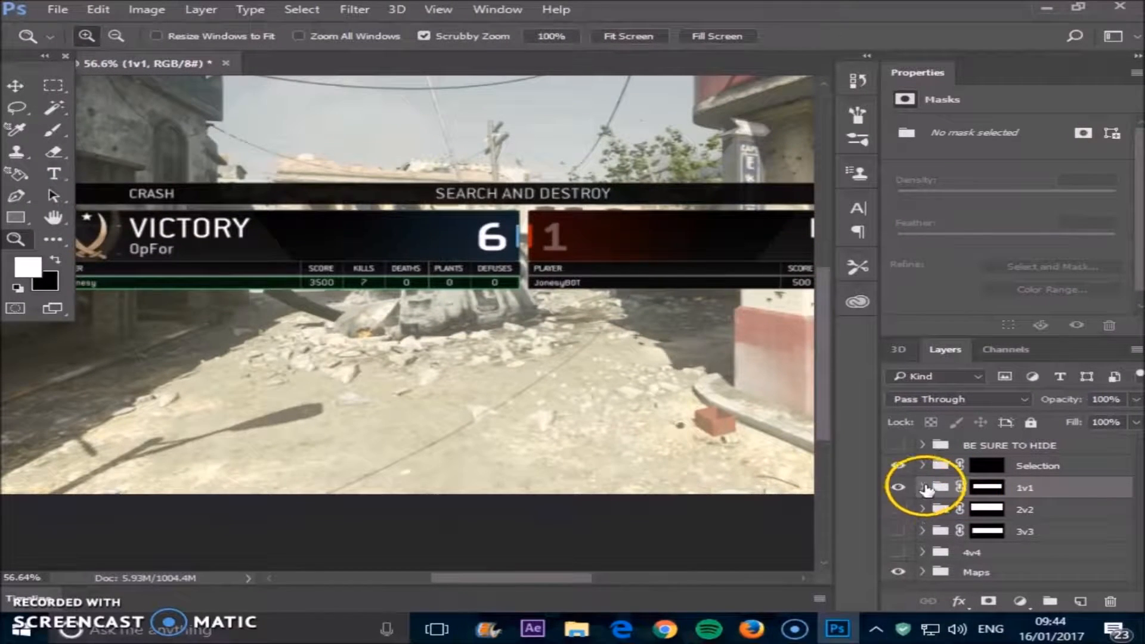
{"action": "scroll", "coordinate": [997, 500], "scroll_direction": "down", "scroll_amount": 2}
{"action": "scroll", "coordinate": [995, 504], "scroll_direction": "up", "scroll_amount": 1}
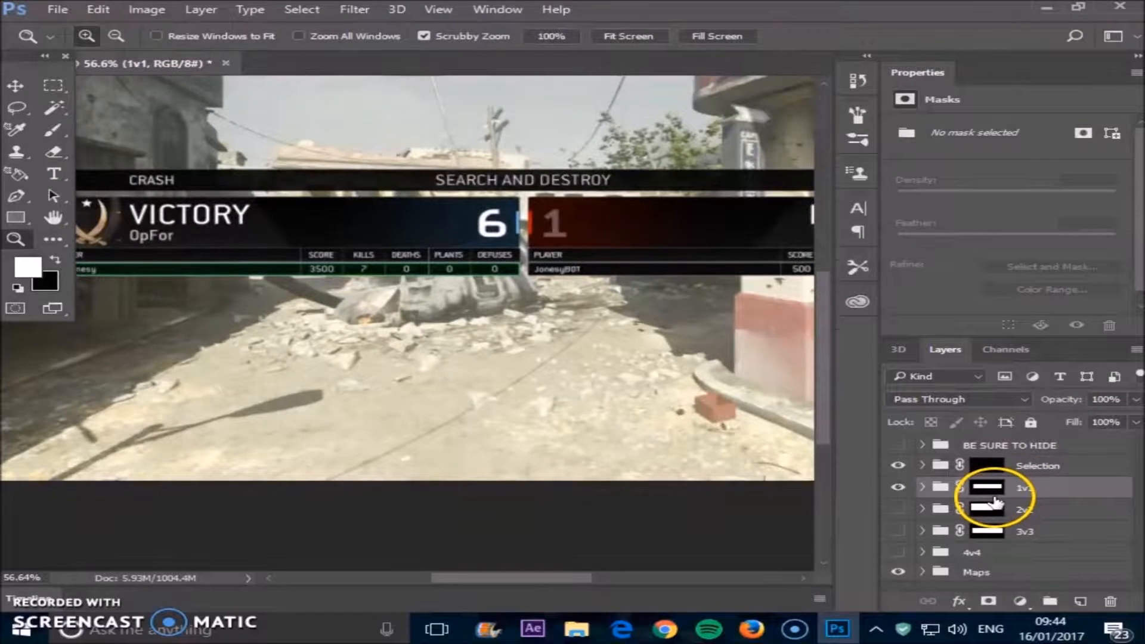
{"action": "left_click", "coordinate": [994, 514]}
{"action": "left_click", "coordinate": [921, 508]}
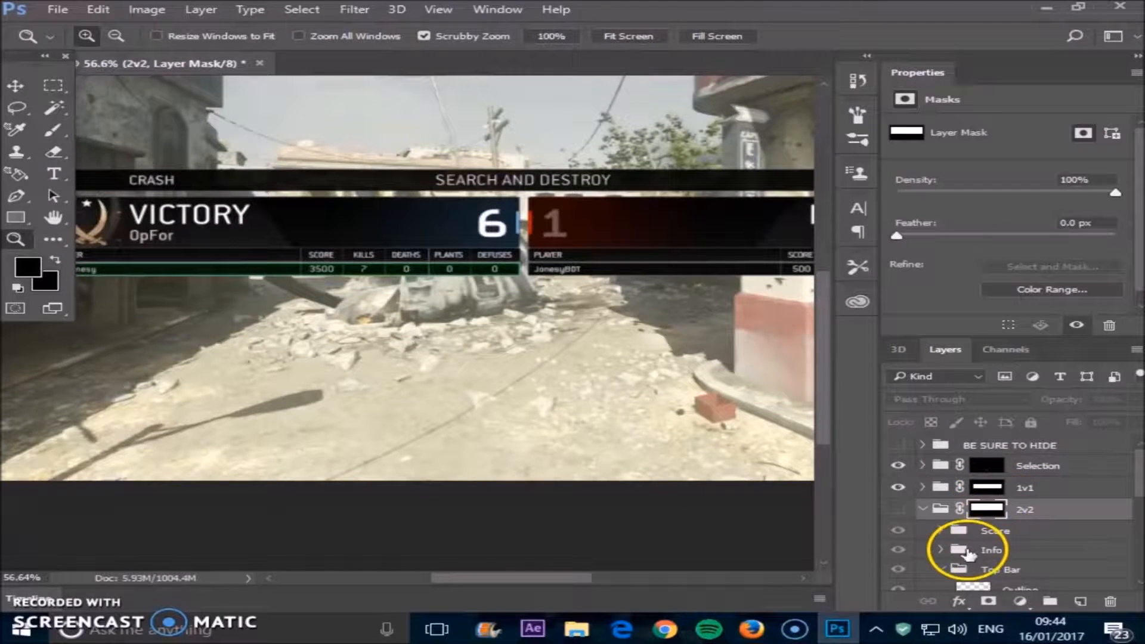
{"action": "left_click", "coordinate": [923, 509]}
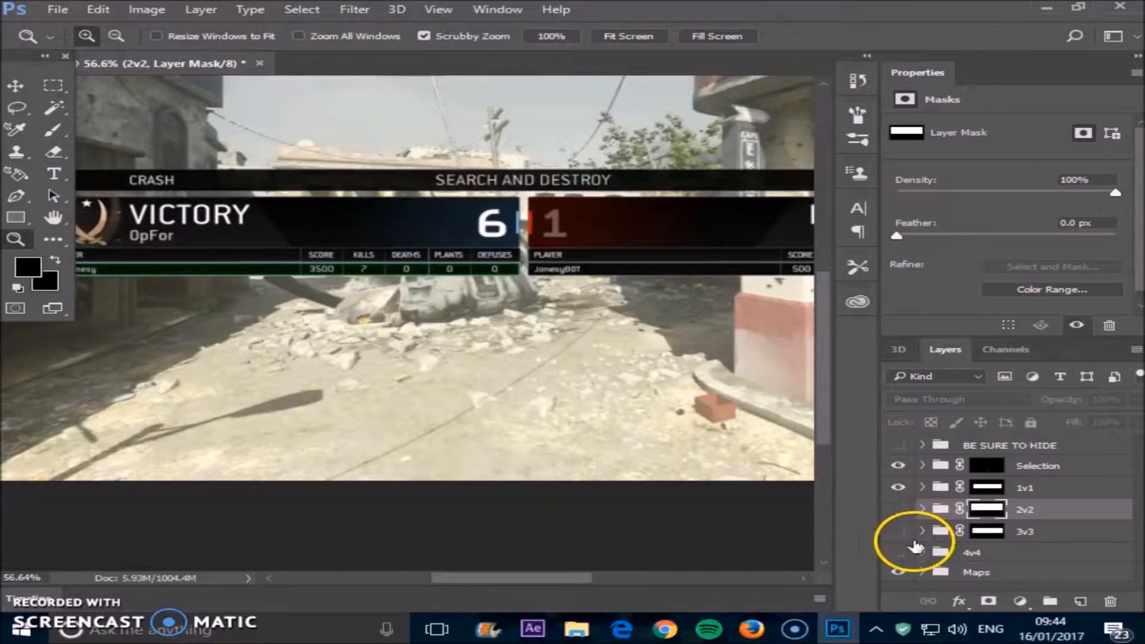
Preview the 2v2, 3v3 and 4v4 scoreboards in place of the 1v1 one, and show the 1v1 group again
{"action": "left_click", "coordinate": [897, 488]}
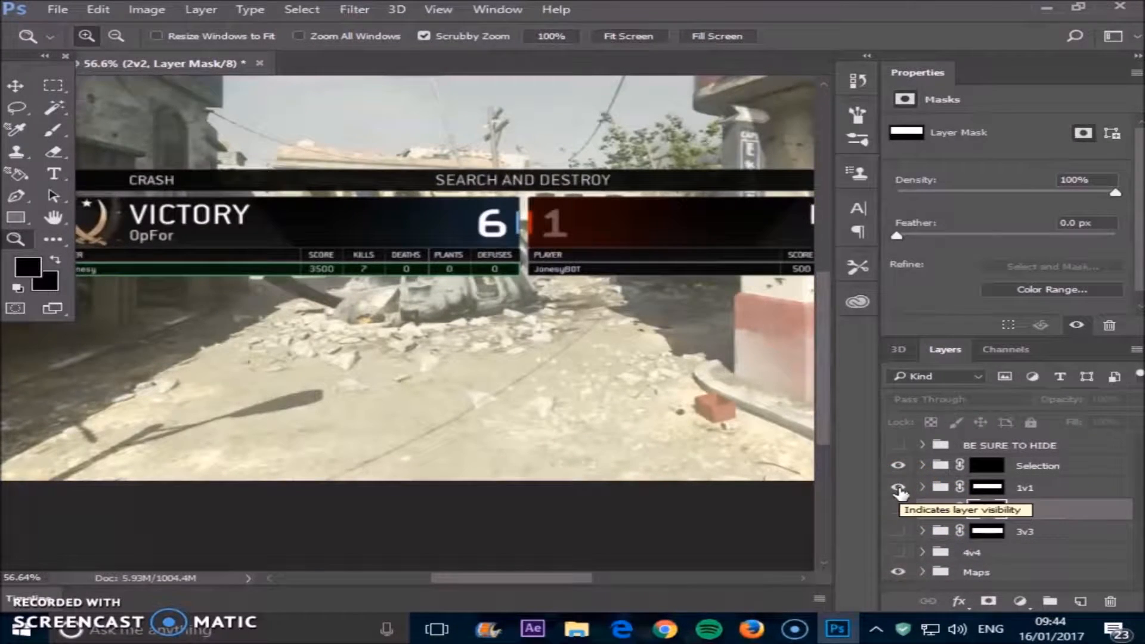
{"action": "left_click", "coordinate": [897, 487]}
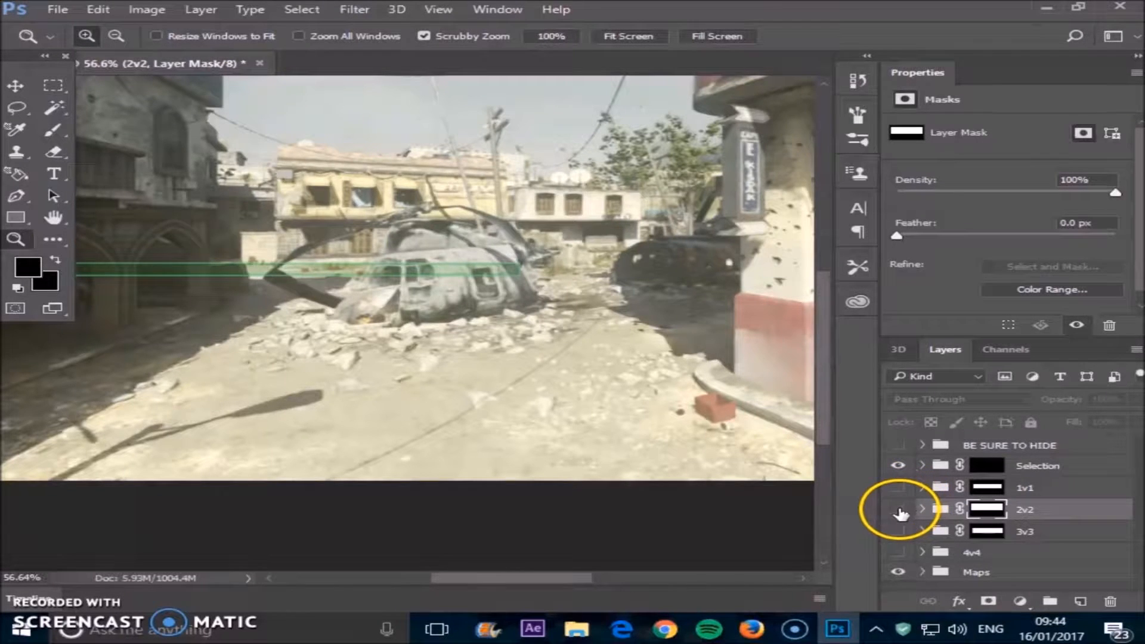
{"action": "left_click", "coordinate": [899, 510]}
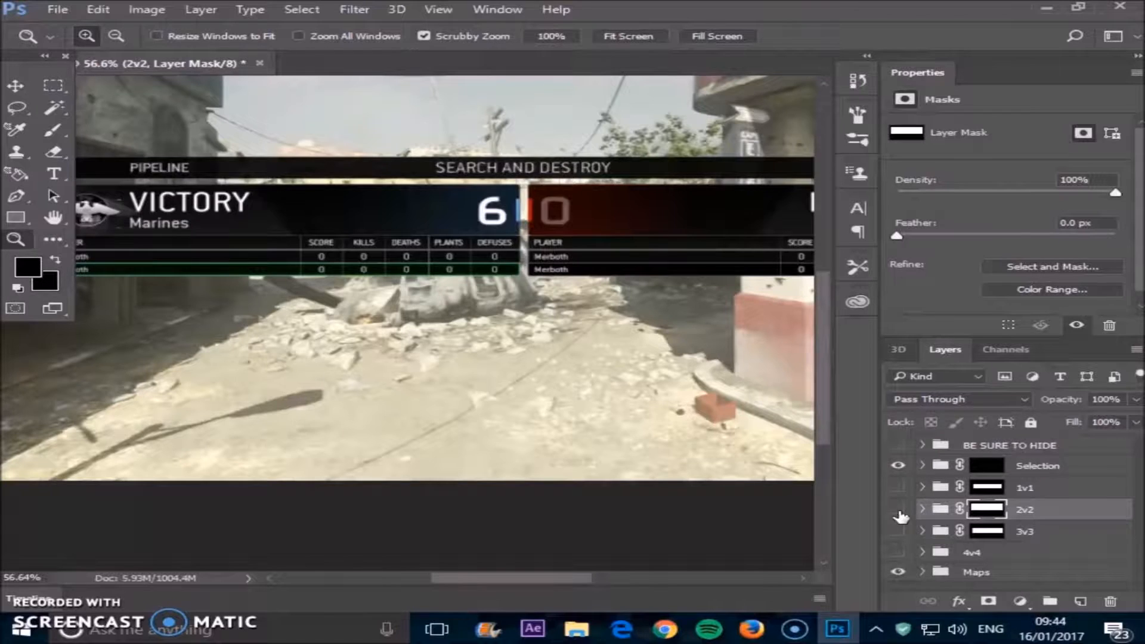
{"action": "left_click", "coordinate": [899, 510]}
{"action": "left_click", "coordinate": [897, 532]}
{"action": "left_click", "coordinate": [898, 531]}
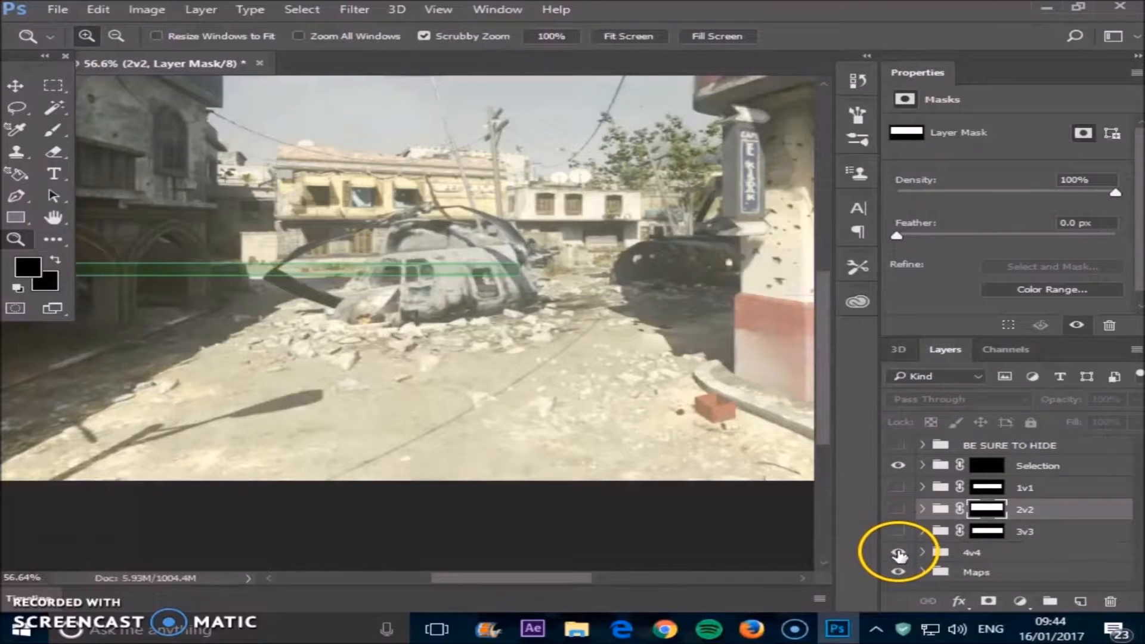
{"action": "left_click", "coordinate": [897, 552]}
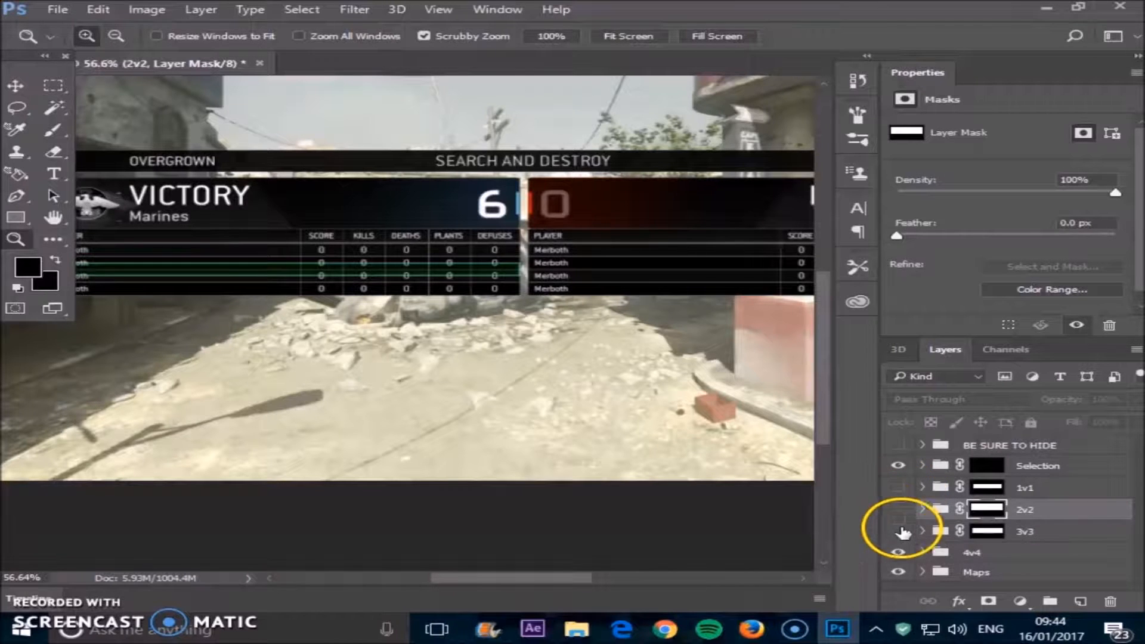
{"action": "left_click", "coordinate": [897, 550]}
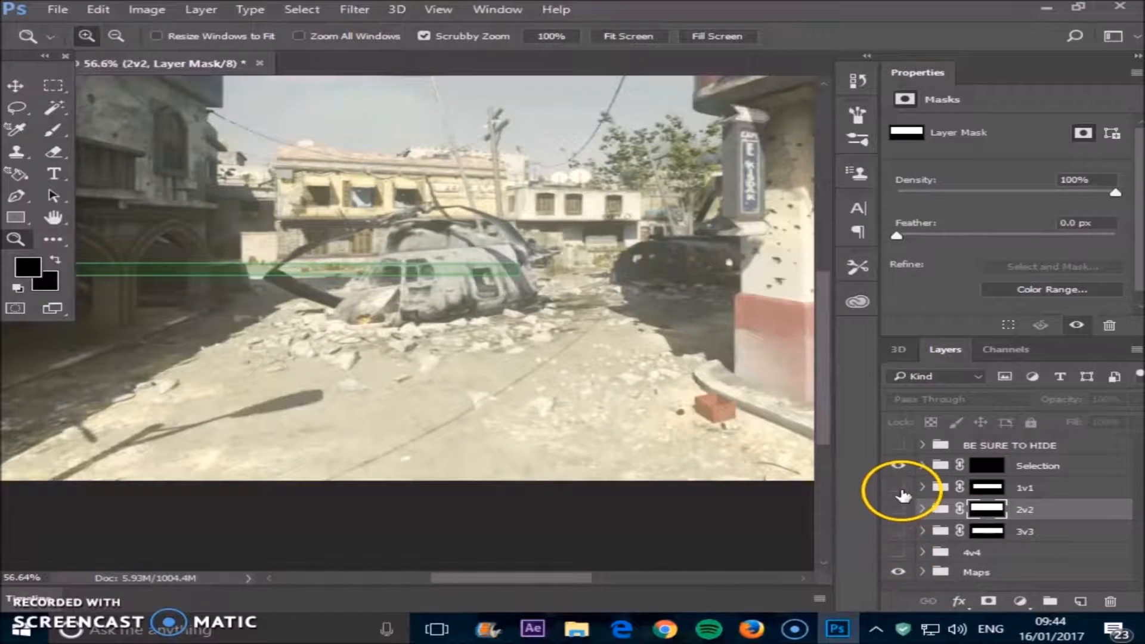
{"action": "left_click", "coordinate": [898, 488]}
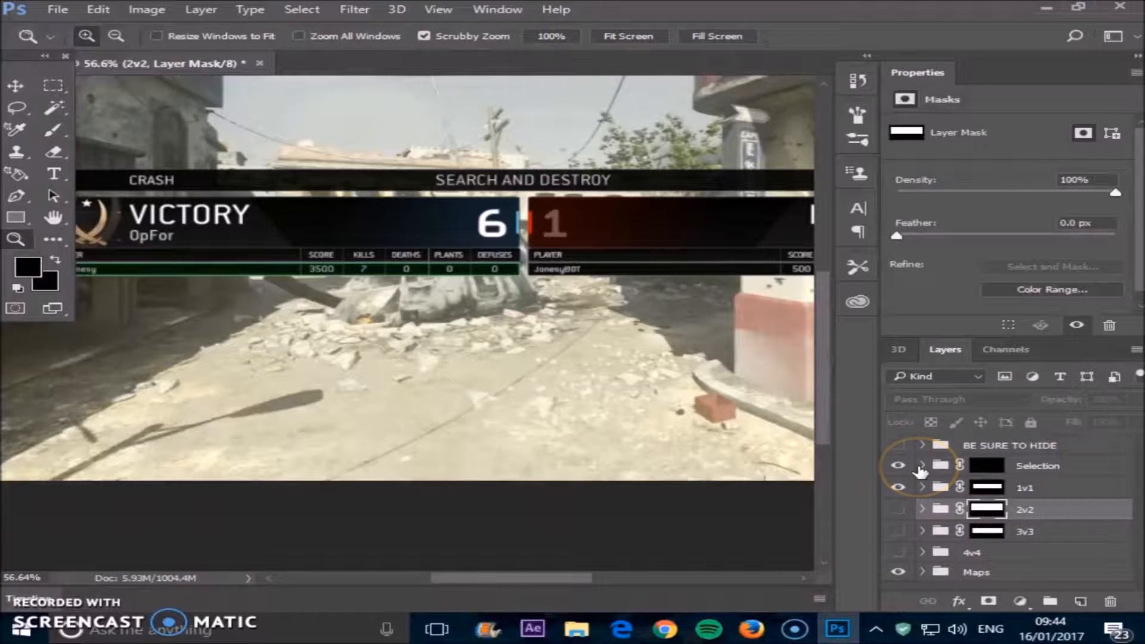
Show the Showdown background in the Maps group, previewing Strike as well, and collapse the group
{"action": "left_click_drag", "start_coordinate": [556, 577], "coordinate": [530, 577]}
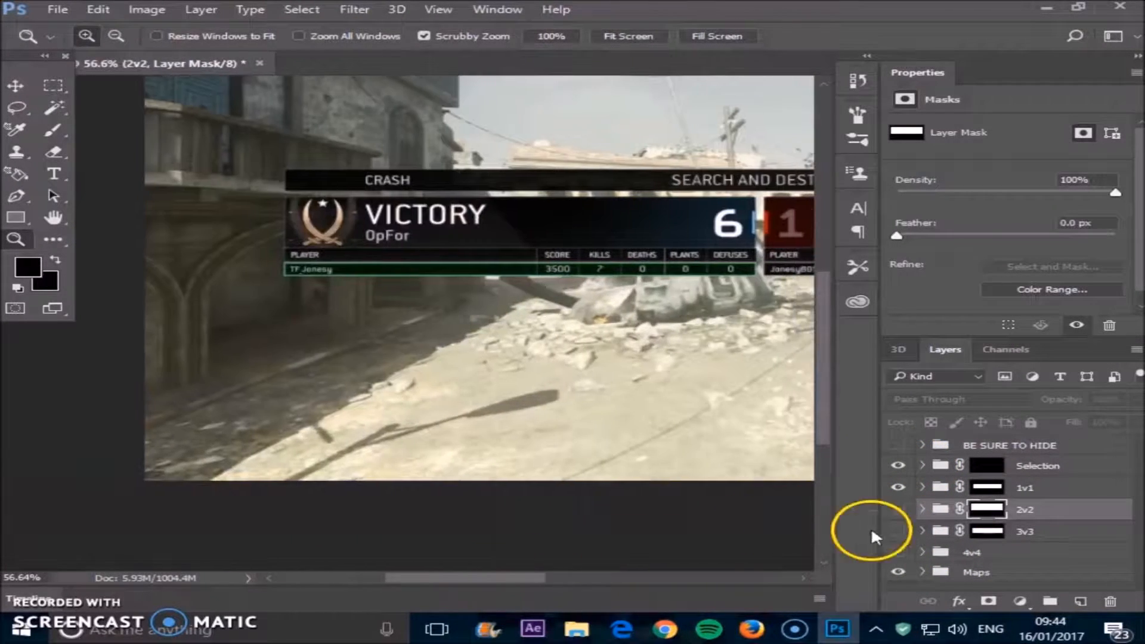
{"action": "left_click", "coordinate": [923, 572]}
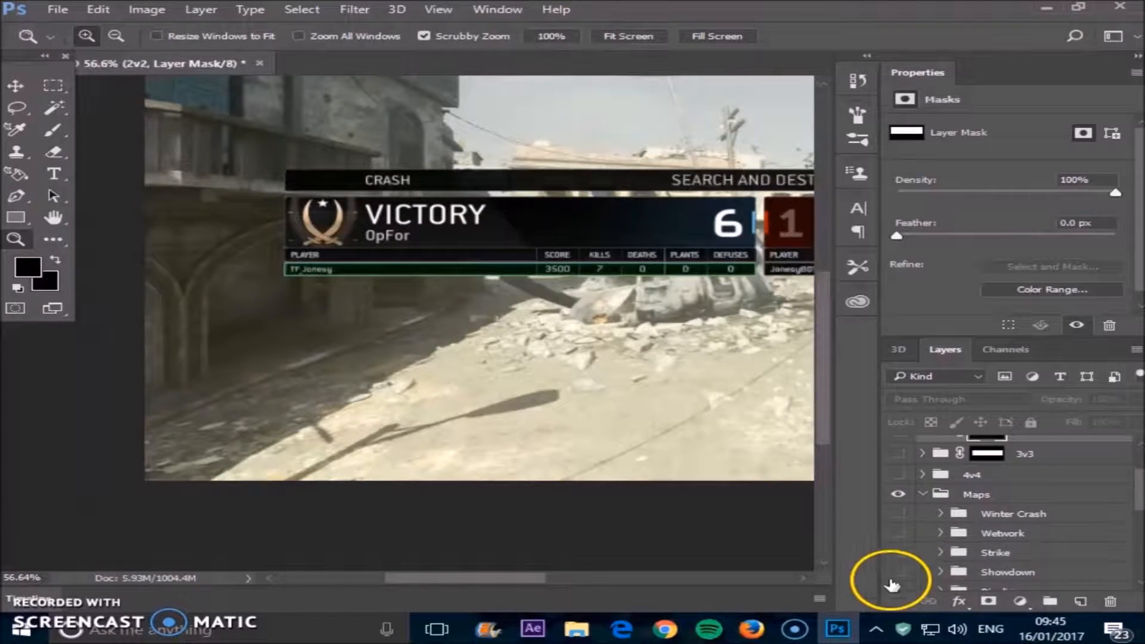
{"action": "scroll", "coordinate": [887, 572], "scroll_direction": "down", "scroll_amount": 1}
{"action": "left_click", "coordinate": [897, 536]}
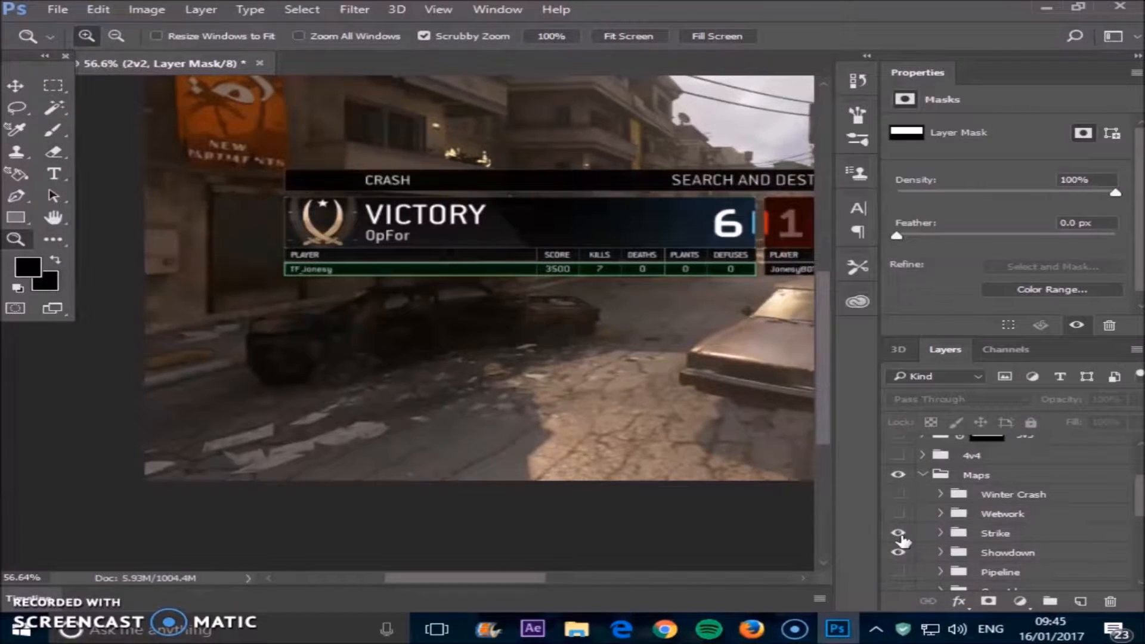
{"action": "left_click", "coordinate": [900, 535]}
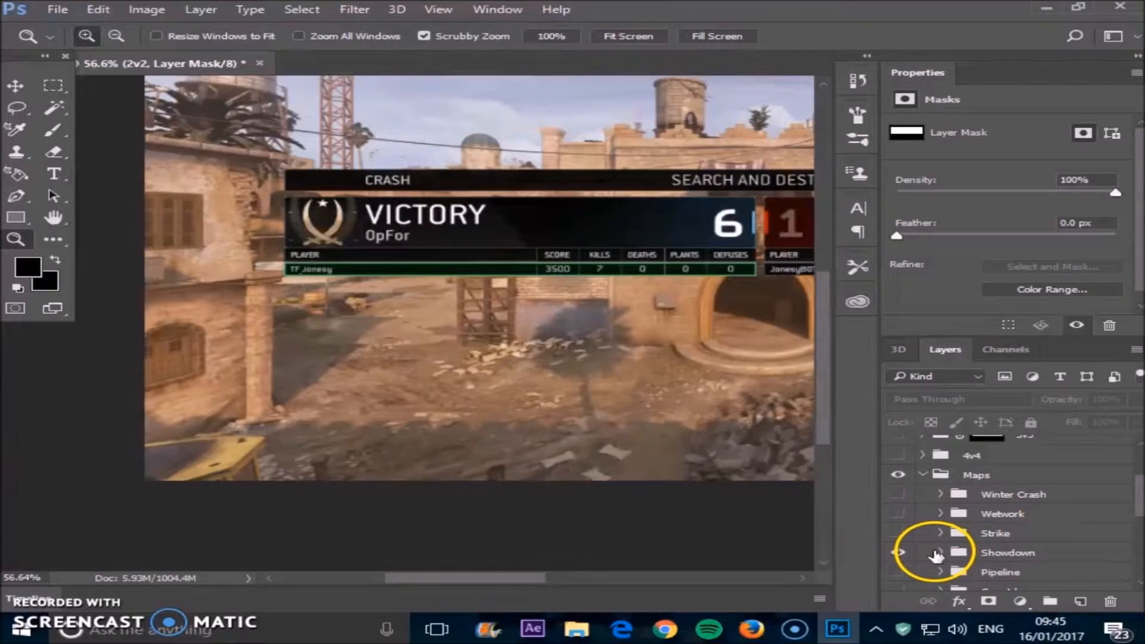
{"action": "scroll", "coordinate": [935, 556], "scroll_direction": "down", "scroll_amount": 4}
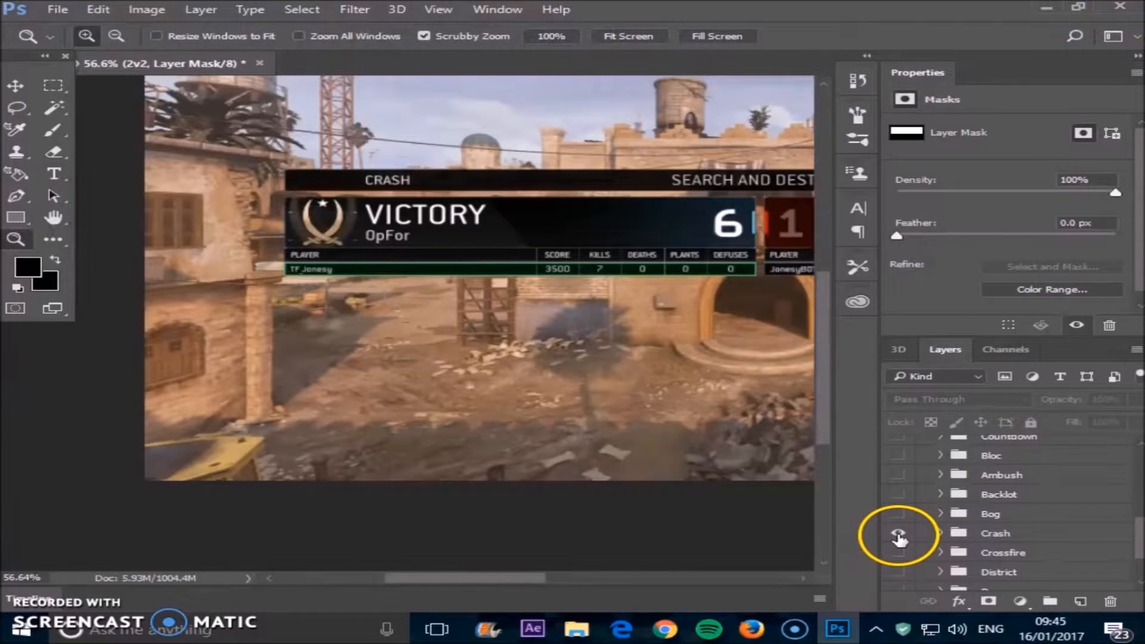
{"action": "scroll", "coordinate": [901, 539], "scroll_direction": "down", "scroll_amount": 3}
{"action": "scroll", "coordinate": [902, 538], "scroll_direction": "up", "scroll_amount": 8}
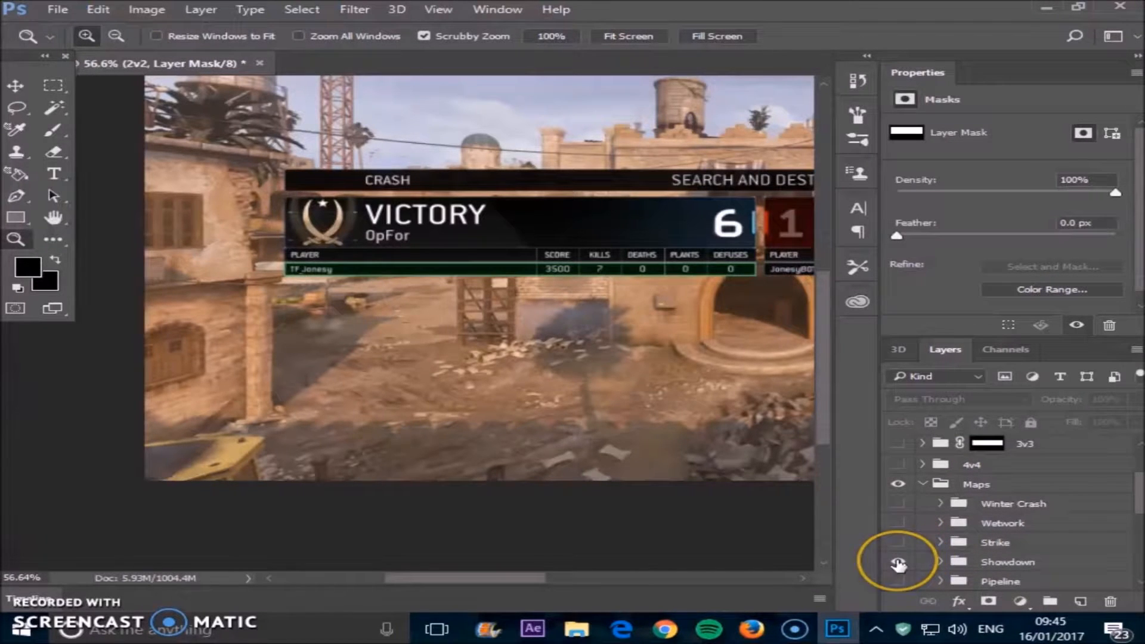
{"action": "scroll", "coordinate": [894, 525], "scroll_direction": "up", "scroll_amount": 1}
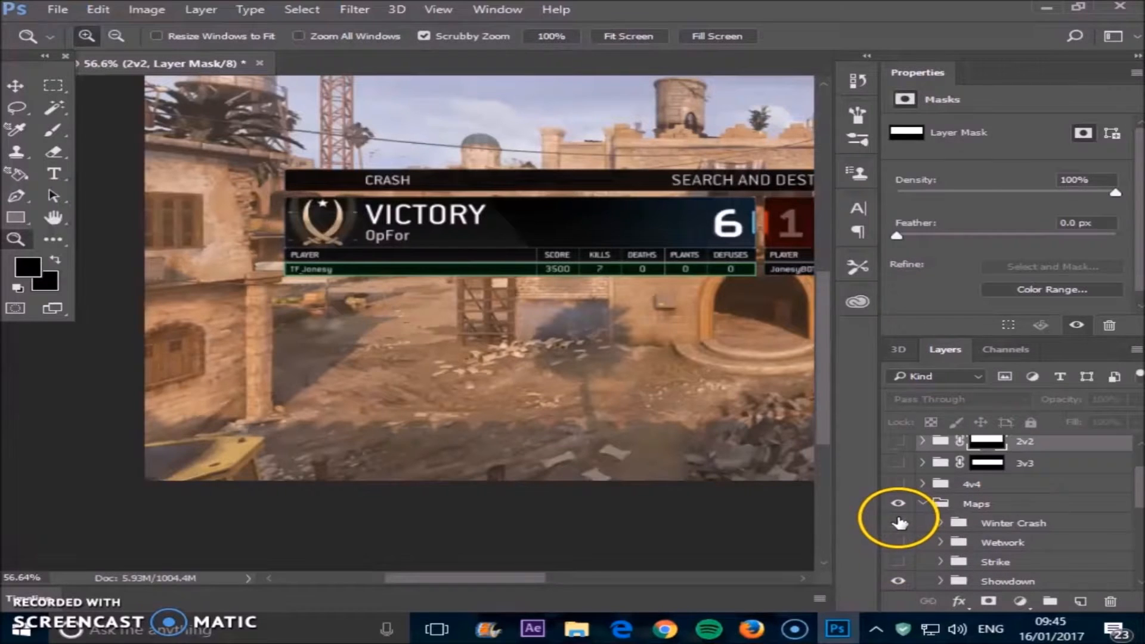
{"action": "left_click", "coordinate": [923, 504]}
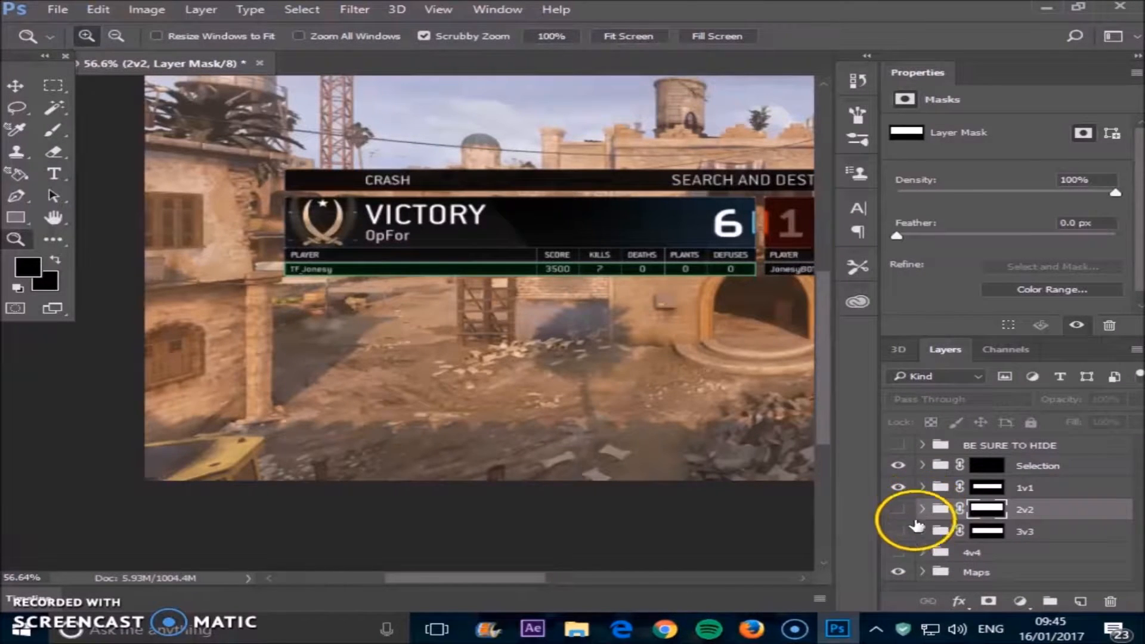
Look through the numbered layers of the Friendly score folder inside the 1v1 group's Score folder
{"action": "left_click", "coordinate": [922, 487]}
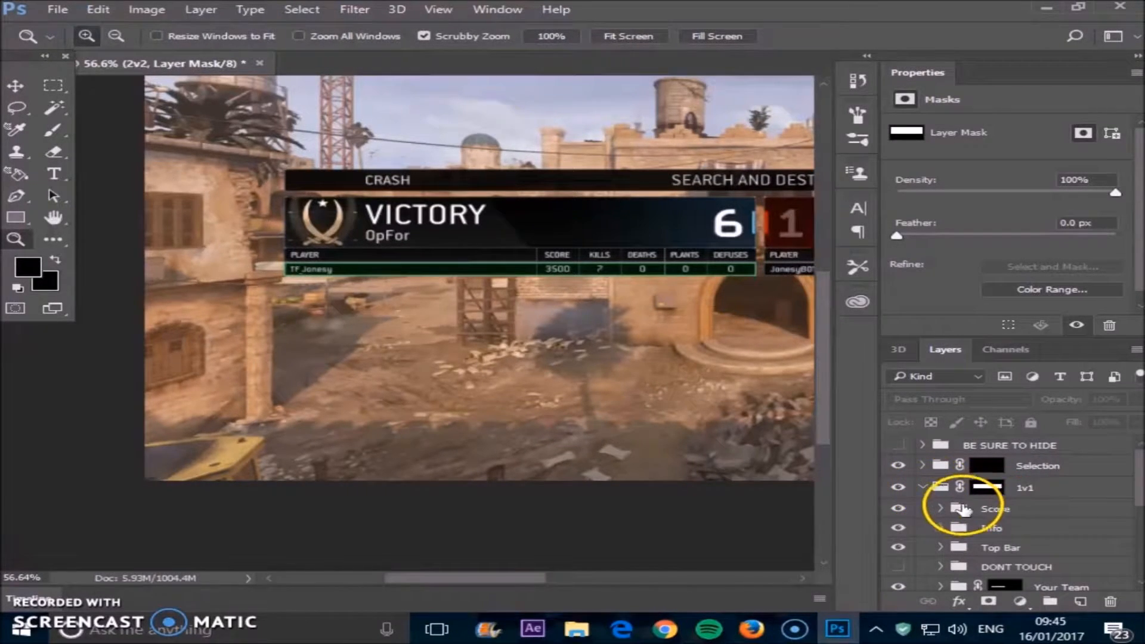
{"action": "left_click_drag", "start_coordinate": [501, 587], "coordinate": [513, 577]}
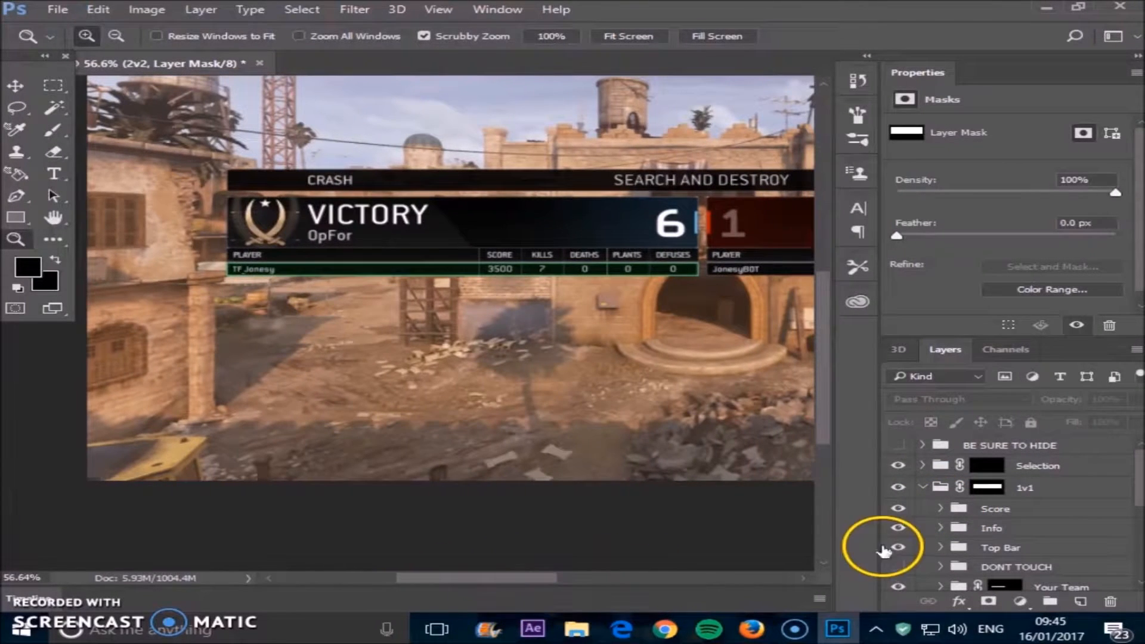
{"action": "left_click", "coordinate": [940, 509]}
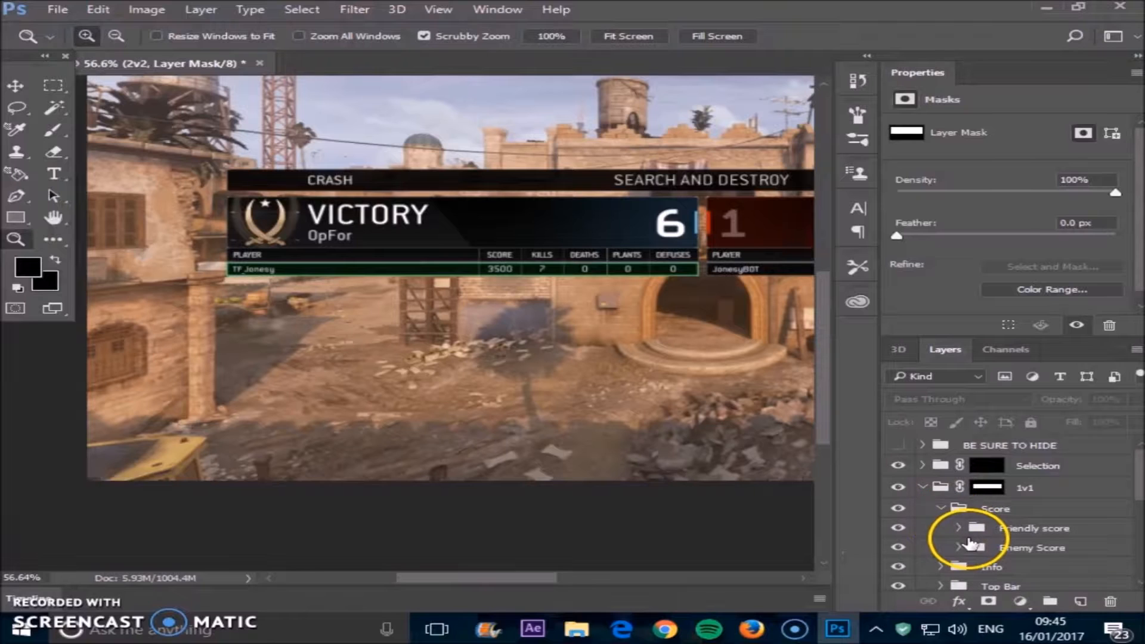
{"action": "left_click", "coordinate": [958, 528]}
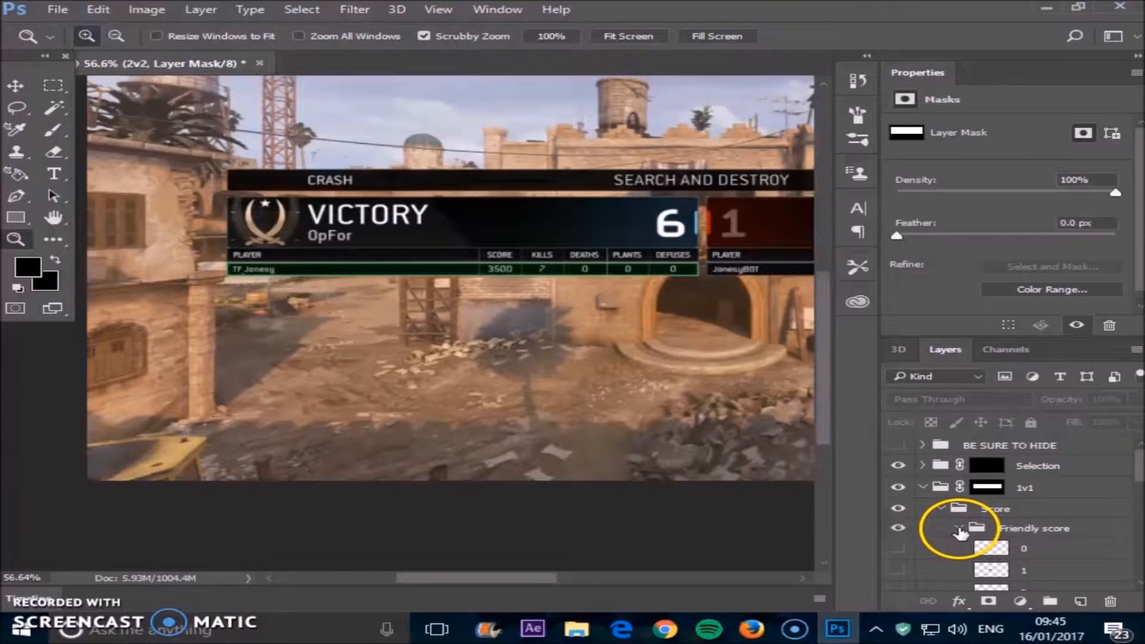
{"action": "scroll", "coordinate": [961, 532], "scroll_direction": "down", "scroll_amount": 5}
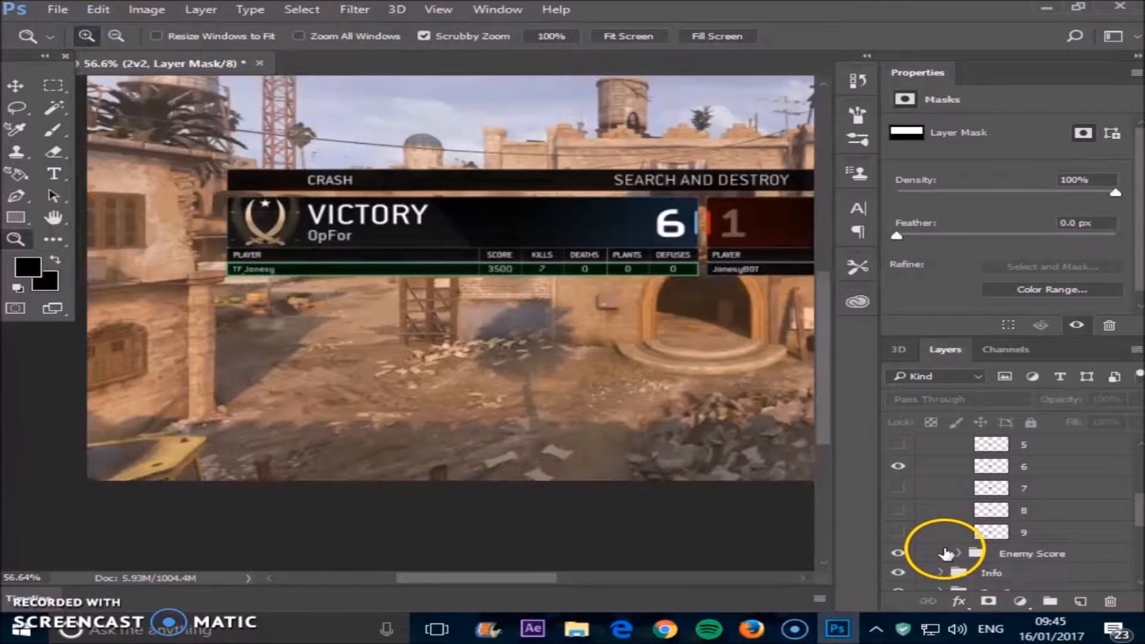
{"action": "scroll", "coordinate": [926, 530], "scroll_direction": "up", "scroll_amount": 5}
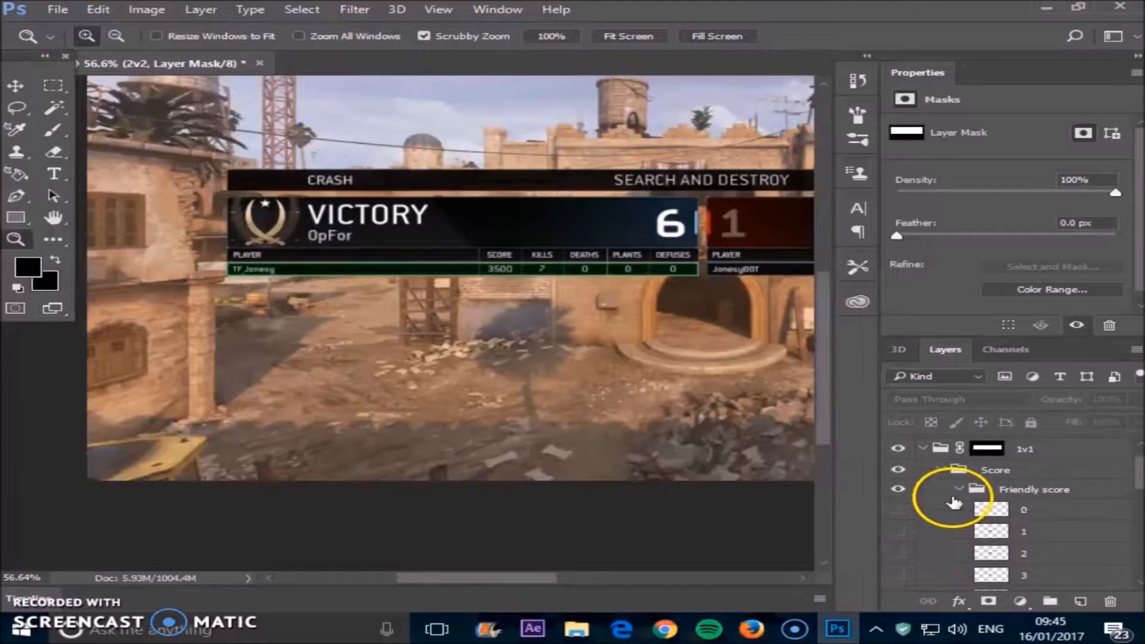
{"action": "left_click", "coordinate": [958, 490]}
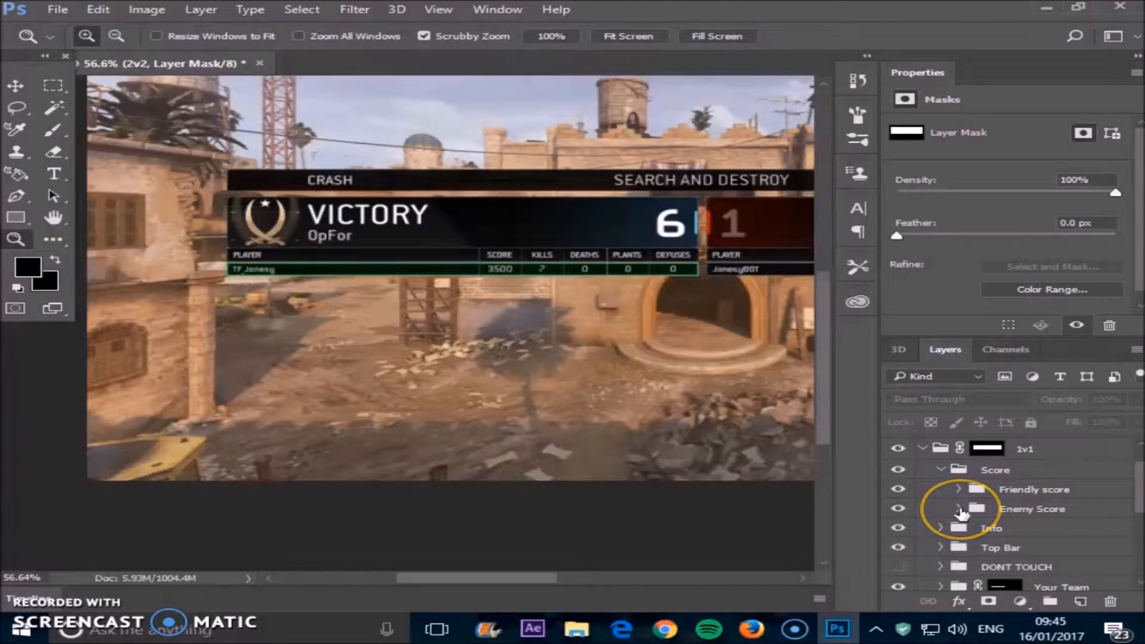
Change the enemy score to 4 by showing that number's layer in the 1v1 group's Enemy Score folder
{"action": "left_click", "coordinate": [958, 509]}
{"action": "scroll", "coordinate": [962, 513], "scroll_direction": "down", "scroll_amount": 1}
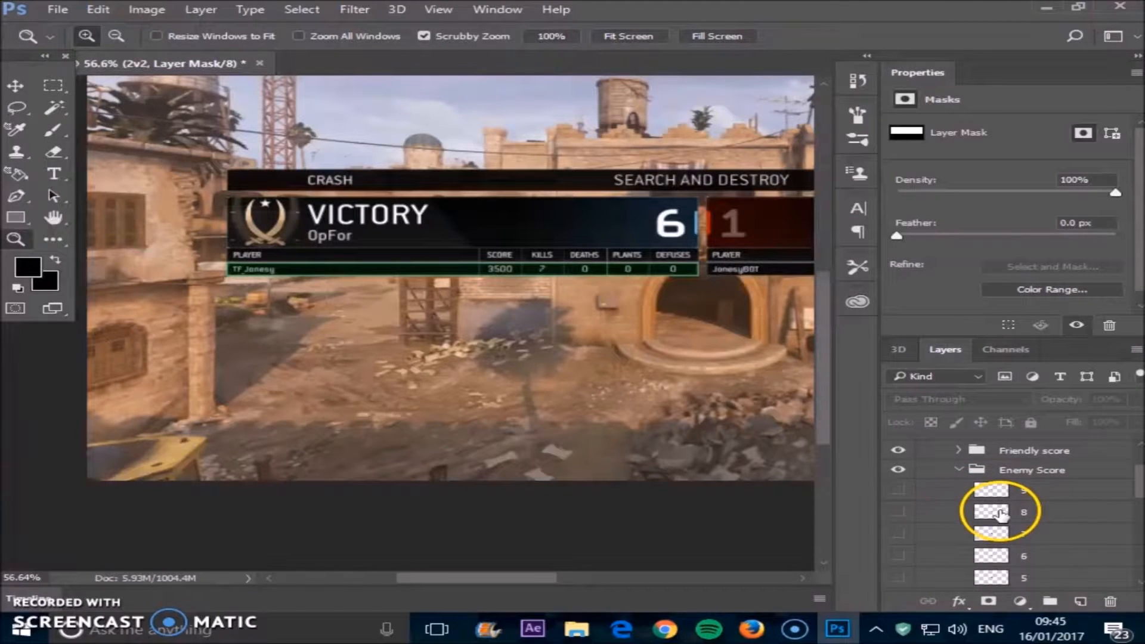
{"action": "scroll", "coordinate": [927, 521], "scroll_direction": "down", "scroll_amount": 2}
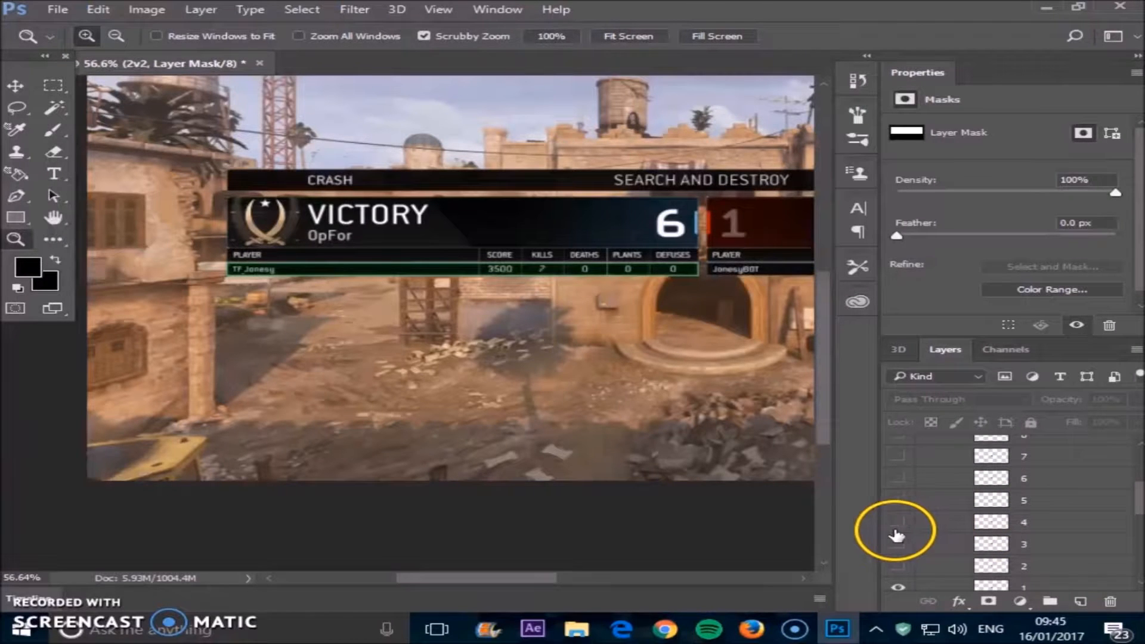
{"action": "left_click", "coordinate": [898, 523]}
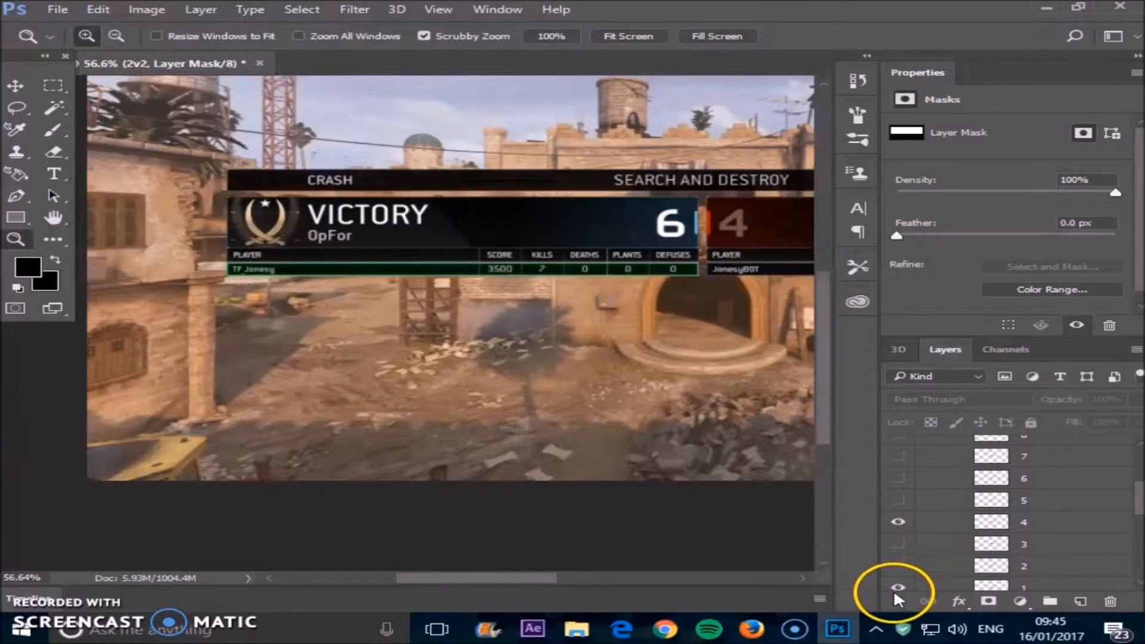
{"action": "scroll", "coordinate": [923, 543], "scroll_direction": "up", "scroll_amount": 2}
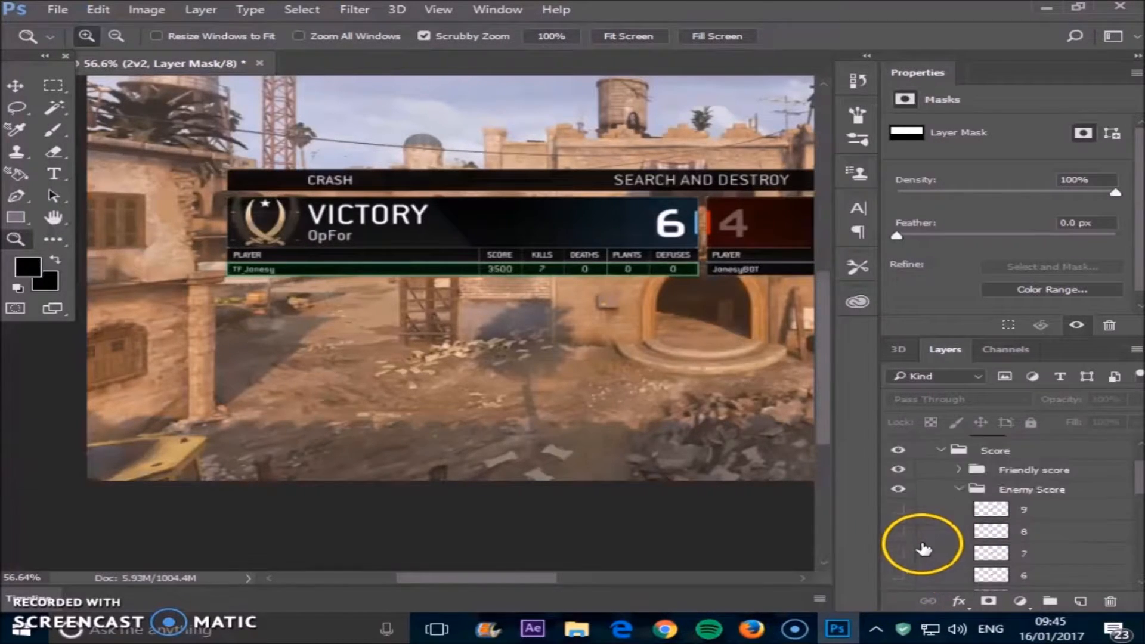
{"action": "left_click", "coordinate": [958, 489]}
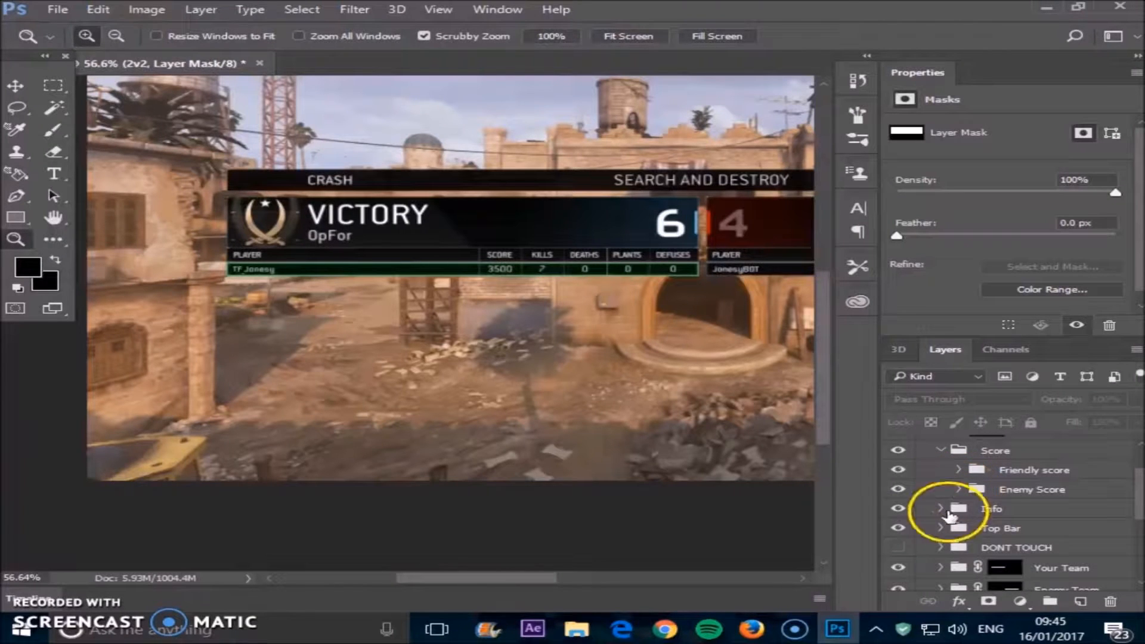
{"action": "left_click", "coordinate": [940, 450]}
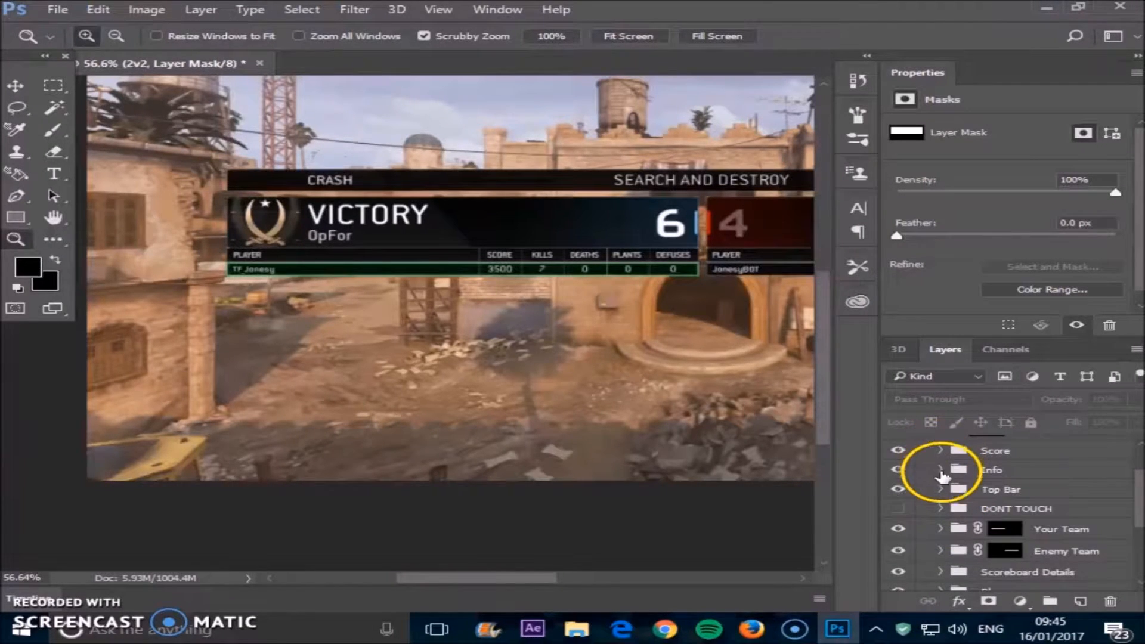
Open the Maps folder inside the 1v1 group's Info folder and hide the Crash map name
{"action": "left_click", "coordinate": [940, 470]}
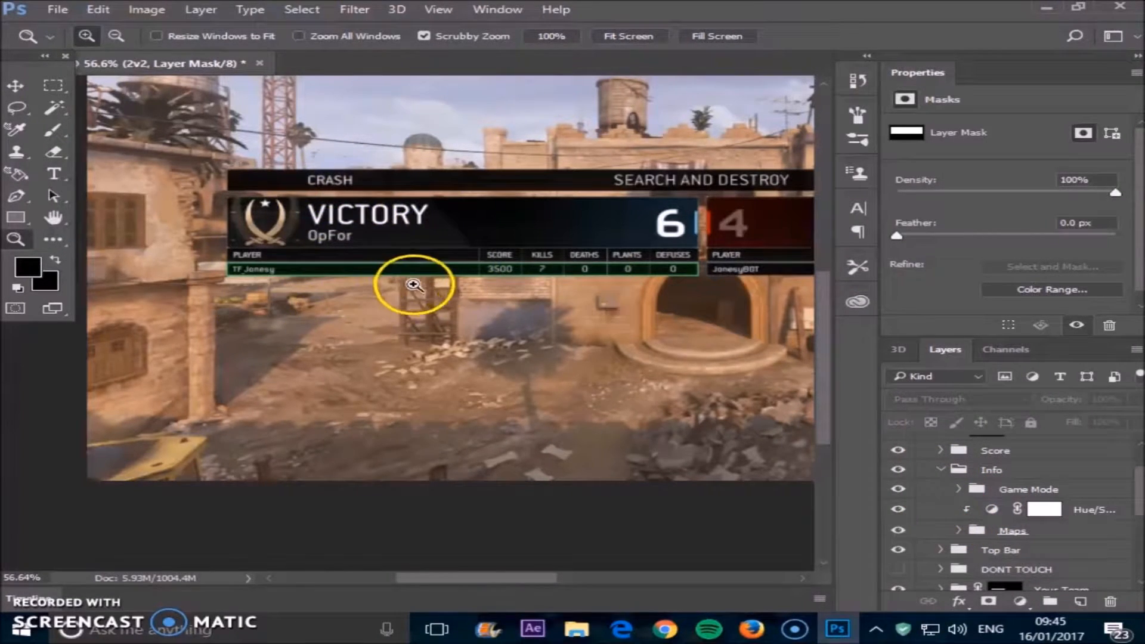
{"action": "left_click", "coordinate": [958, 529]}
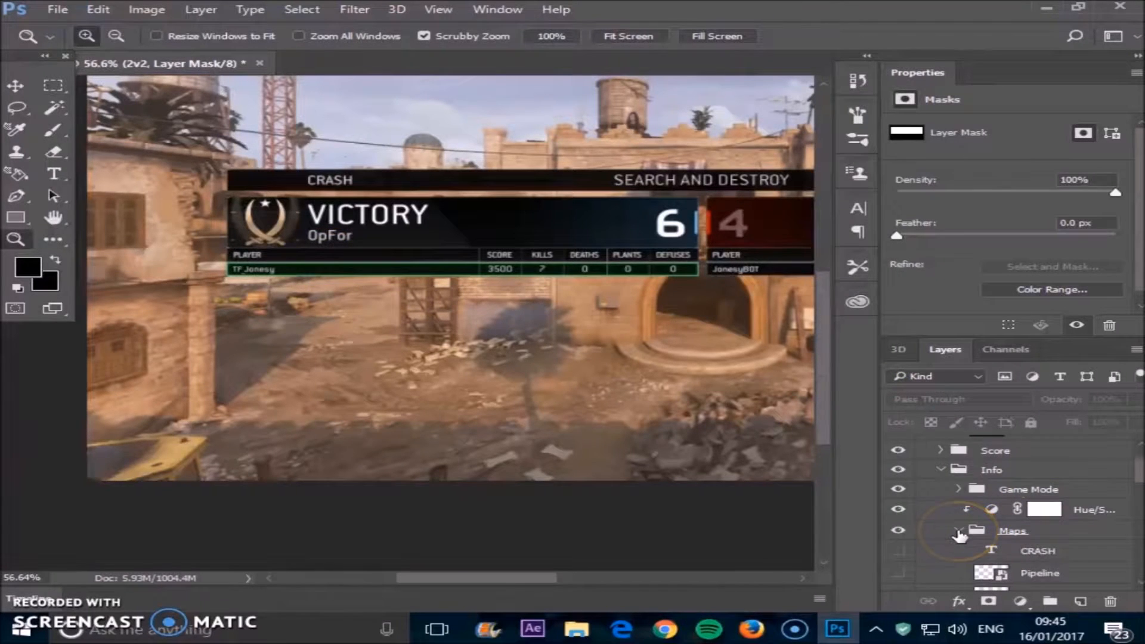
{"action": "scroll", "coordinate": [958, 535], "scroll_direction": "down", "scroll_amount": 5}
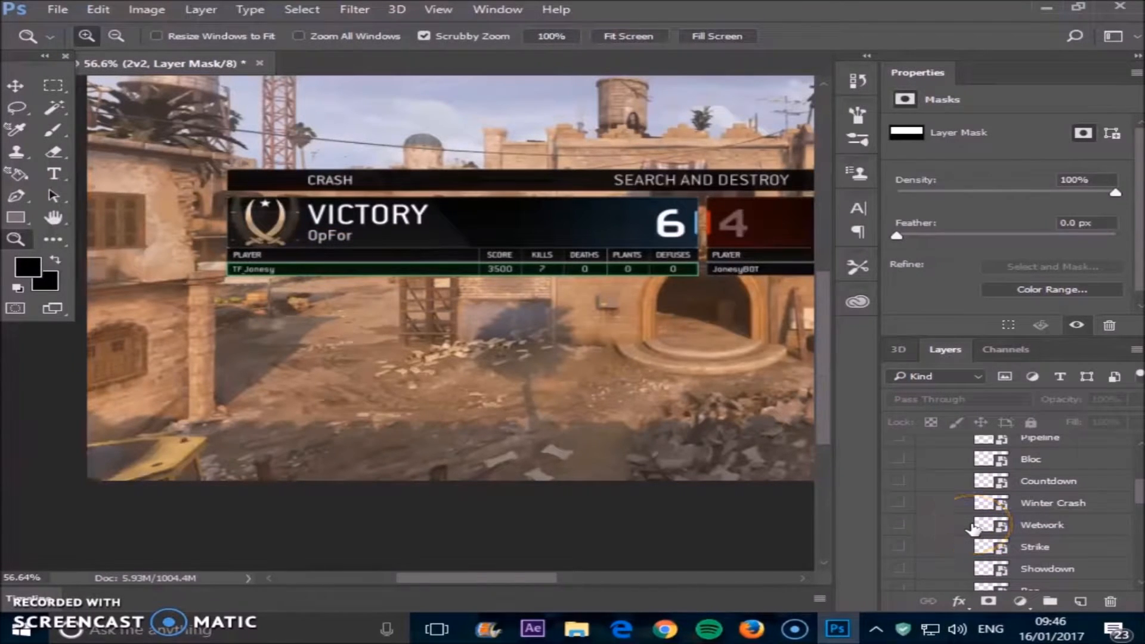
{"action": "scroll", "coordinate": [982, 527], "scroll_direction": "down", "scroll_amount": 2}
{"action": "left_click", "coordinate": [903, 574]}
{"action": "left_click", "coordinate": [900, 578]}
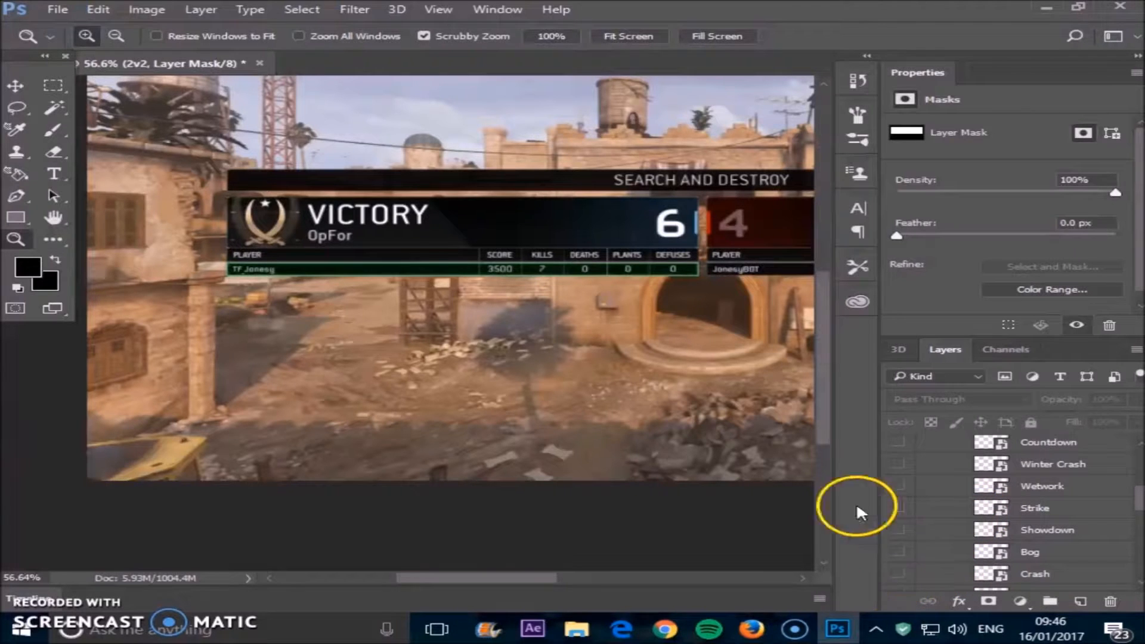
Show the Showdown map name in the Info folder's Maps list and collapse both the Maps and Info folders
{"action": "scroll", "coordinate": [914, 511], "scroll_direction": "down", "scroll_amount": 3}
{"action": "scroll", "coordinate": [952, 518], "scroll_direction": "down", "scroll_amount": 6}
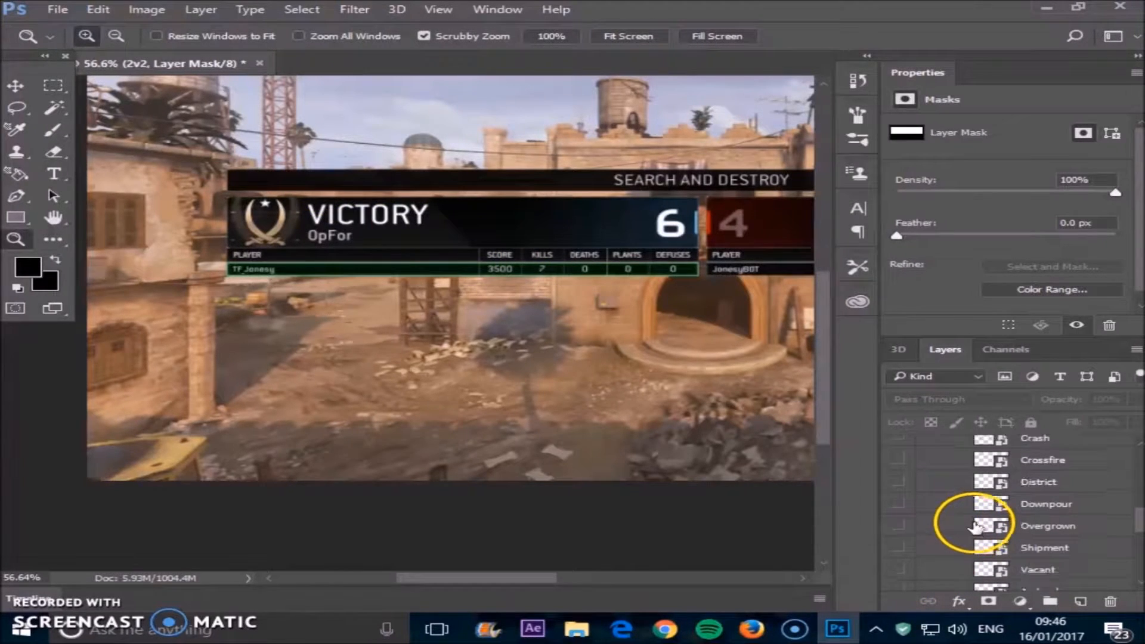
{"action": "scroll", "coordinate": [984, 541], "scroll_direction": "up", "scroll_amount": 2}
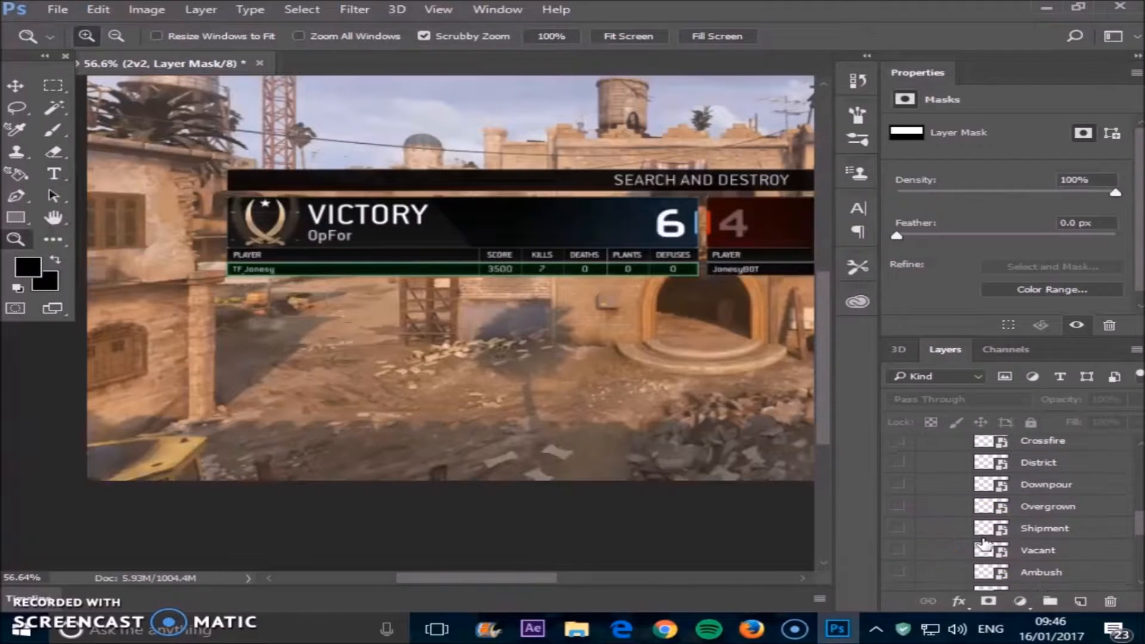
{"action": "scroll", "coordinate": [984, 541], "scroll_direction": "up", "scroll_amount": 5}
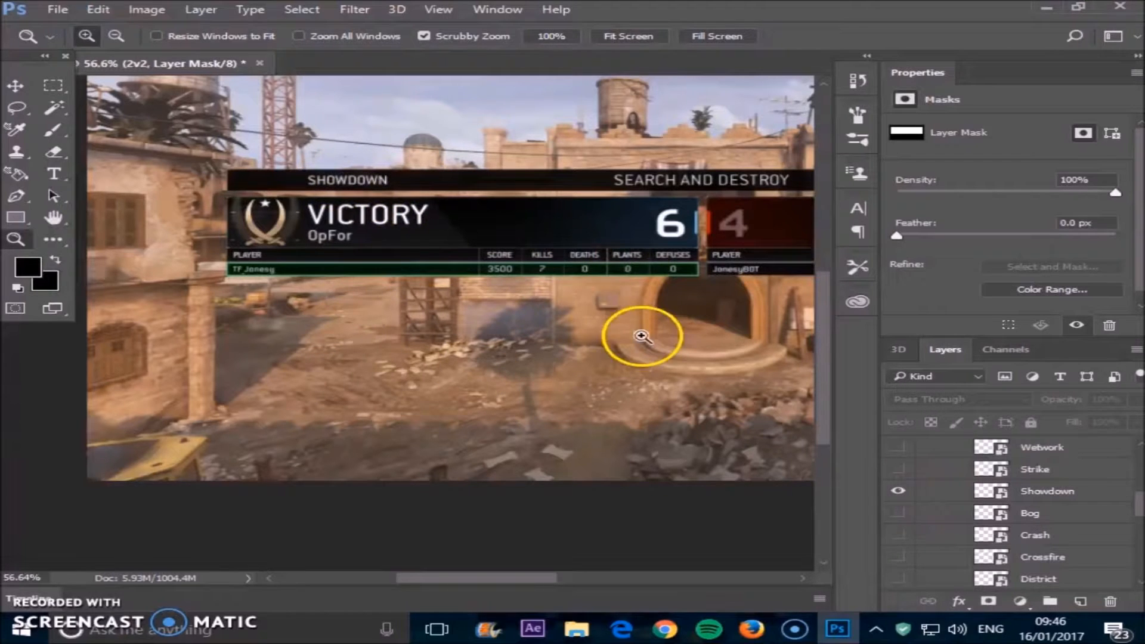
{"action": "scroll", "coordinate": [947, 508], "scroll_direction": "up", "scroll_amount": 4}
{"action": "left_click", "coordinate": [957, 491]}
{"action": "scroll", "coordinate": [954, 492], "scroll_direction": "up", "scroll_amount": 1}
{"action": "left_click", "coordinate": [941, 490]}
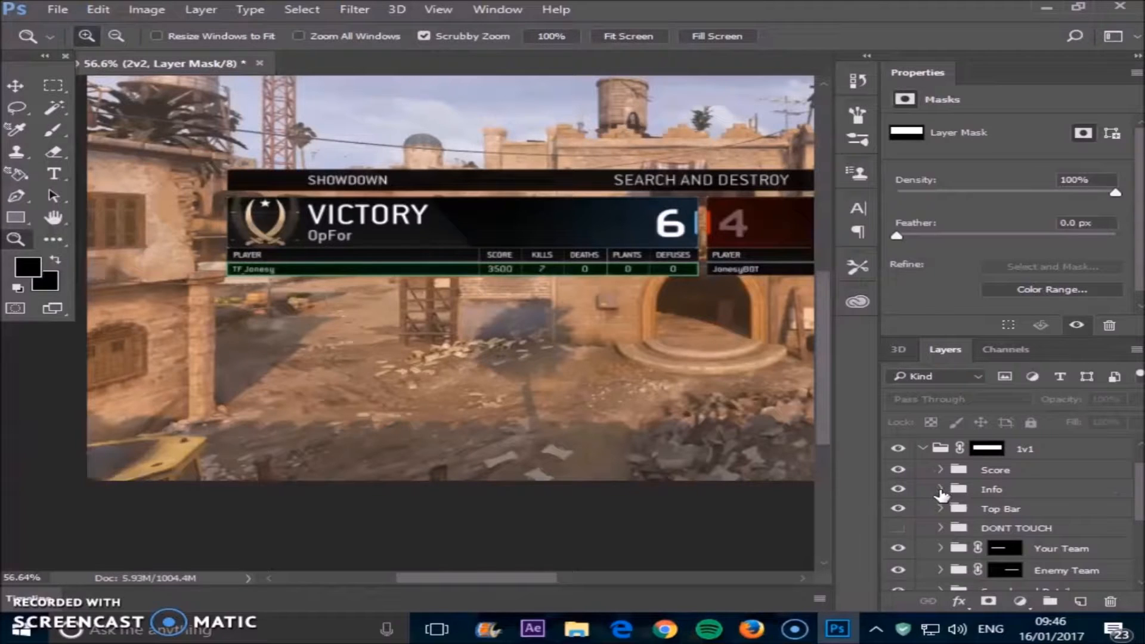
Preview the 1v1 scoreboard without its Top Bar group, and show the group again
{"action": "left_click", "coordinate": [897, 508]}
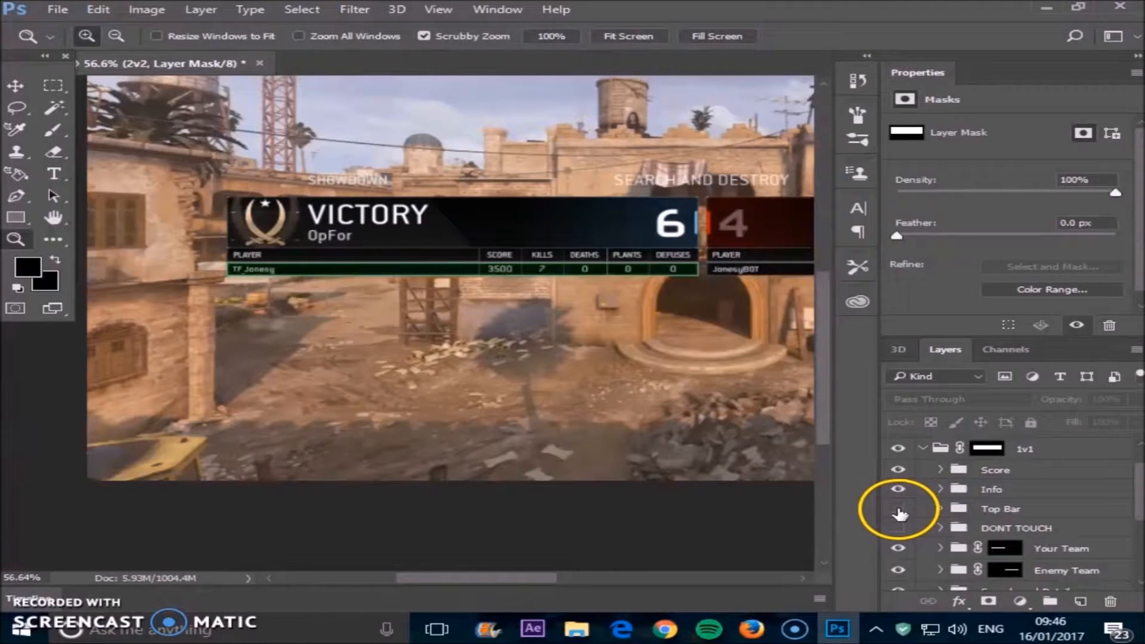
{"action": "left_click", "coordinate": [898, 510]}
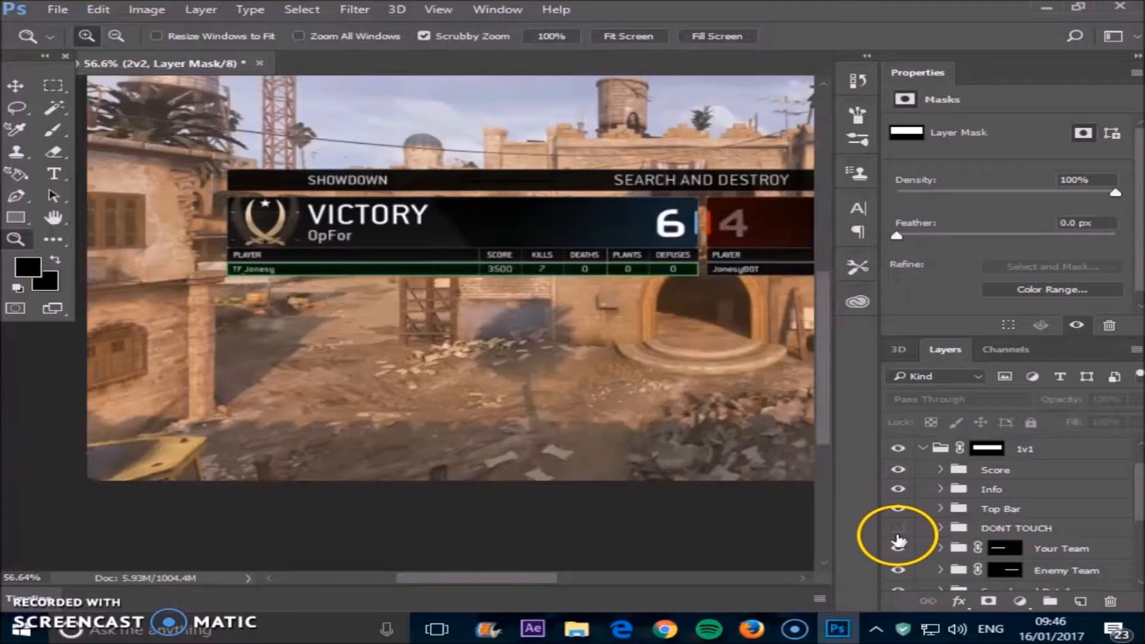
{"action": "scroll", "coordinate": [898, 539], "scroll_direction": "down", "scroll_amount": 1}
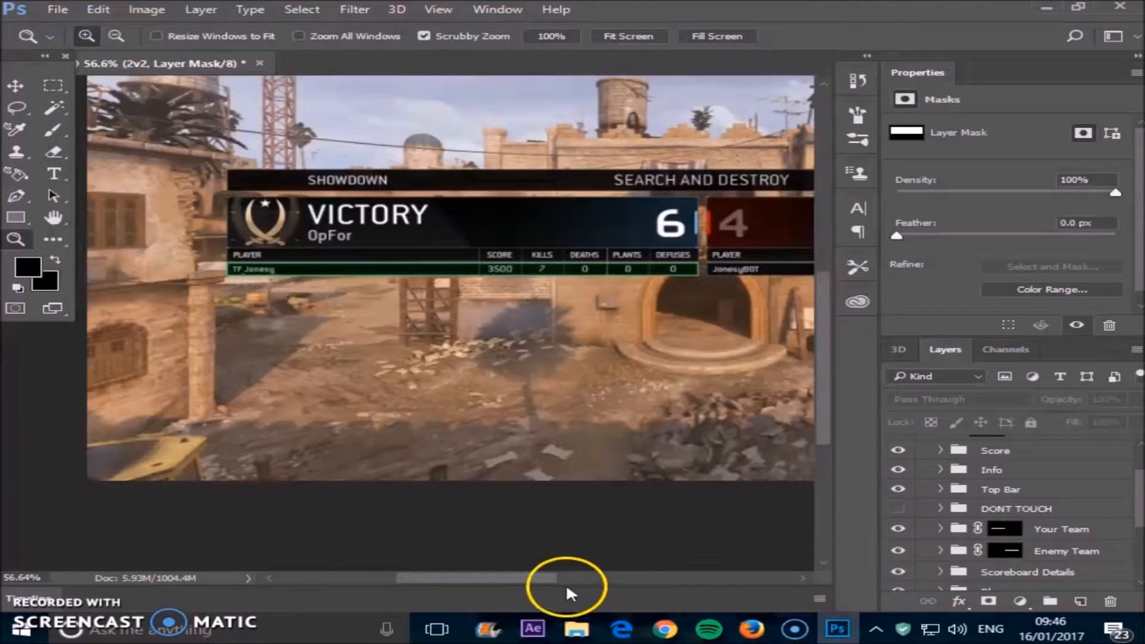
{"action": "left_click_drag", "start_coordinate": [544, 575], "coordinate": [552, 574]}
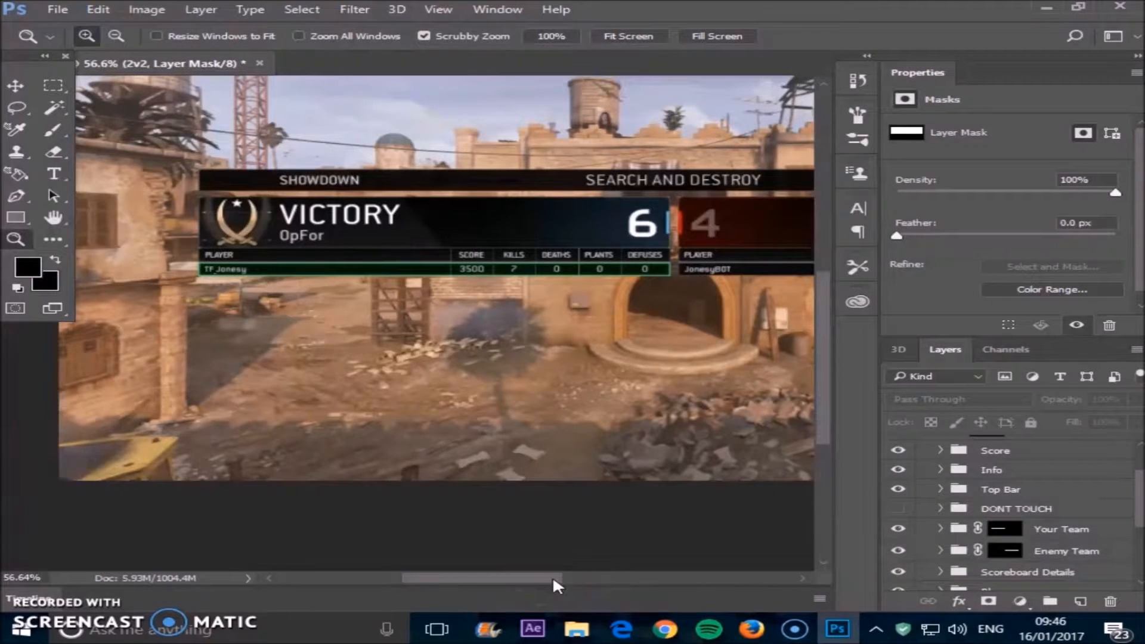
{"action": "left_click_drag", "start_coordinate": [552, 574], "coordinate": [553, 575]}
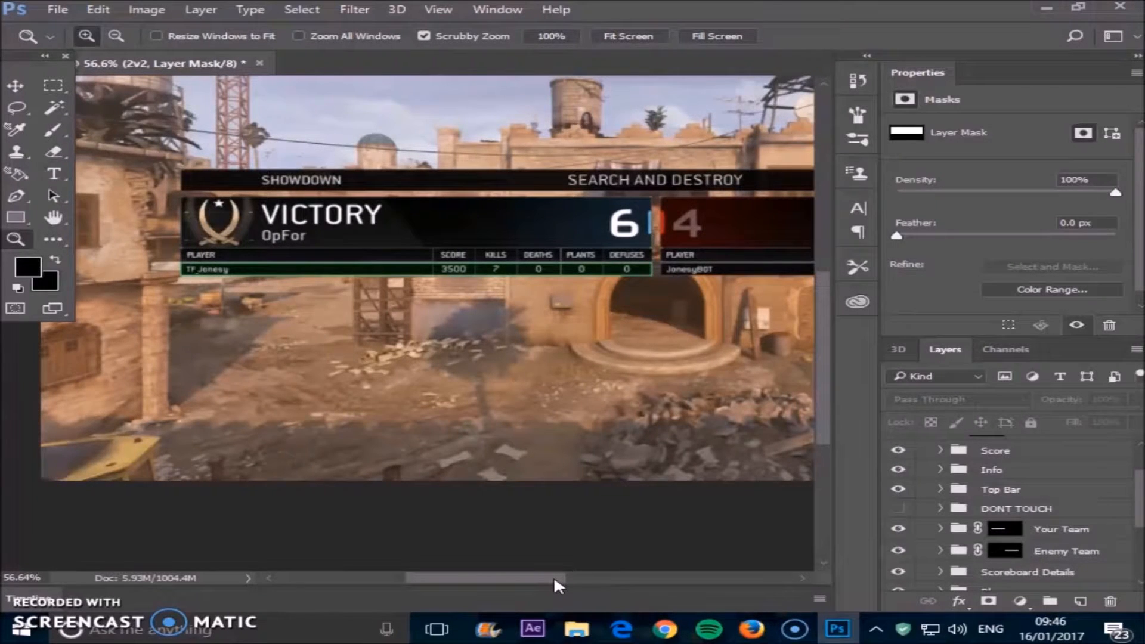
{"action": "mouse_move", "coordinate": [554, 580]}
{"action": "left_mouse_down"}
{"action": "mouse_move", "coordinate": [634, 581]}
{"action": "mouse_move", "coordinate": [540, 570]}
{"action": "left_mouse_up"}
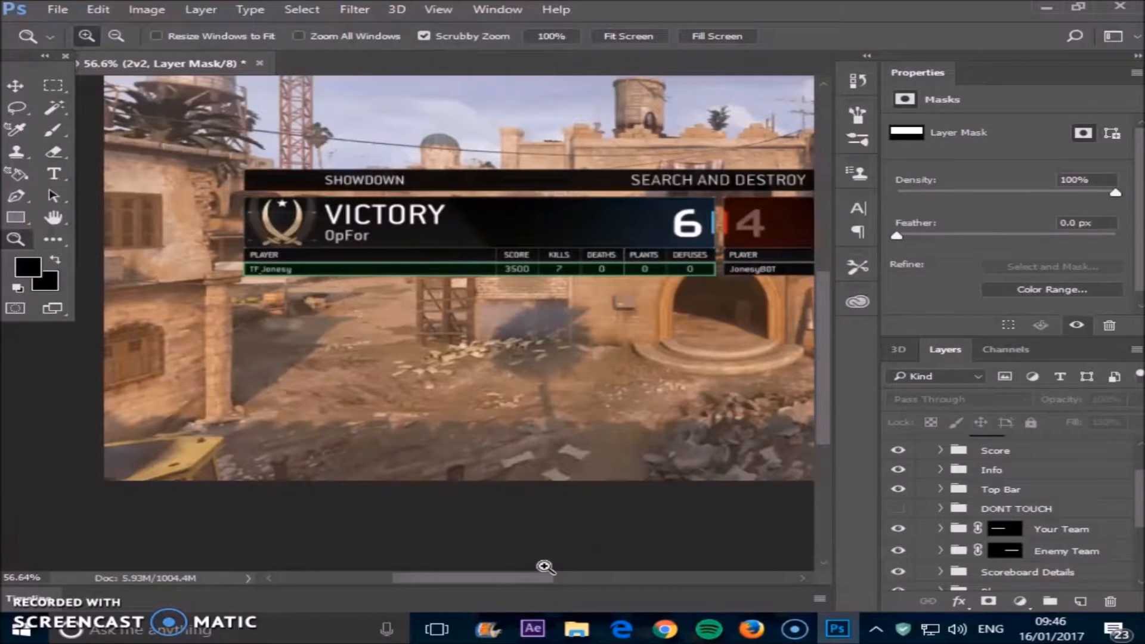
{"action": "left_click", "coordinate": [938, 451]}
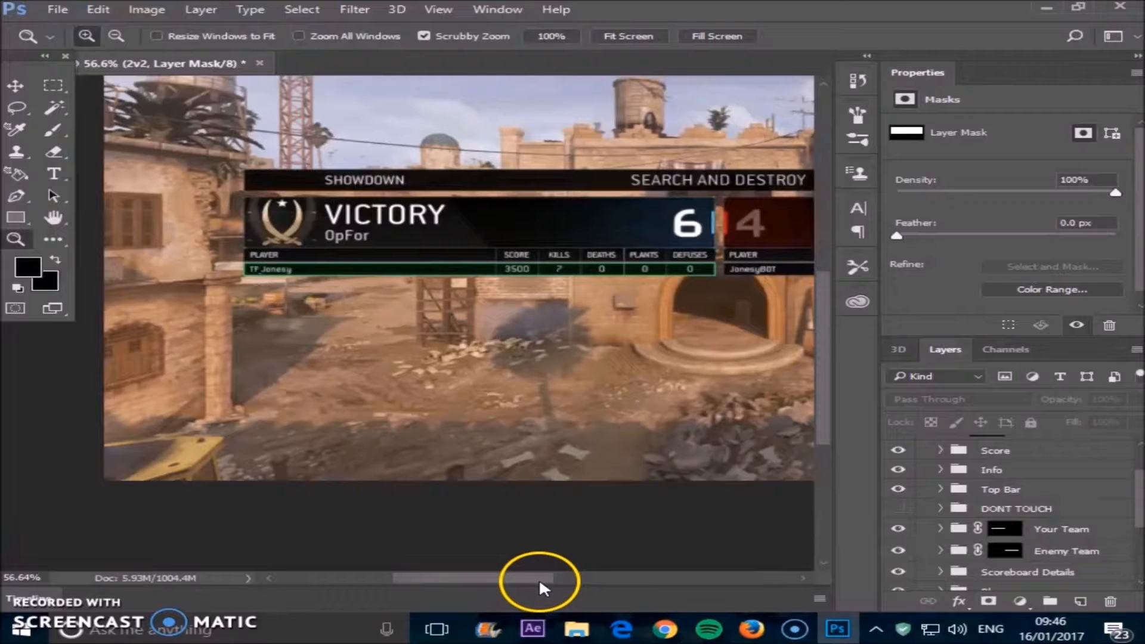
Change the friendly faction to Marines in the Your Team folder, hiding OpFor, and collapse the folder
{"action": "mouse_move", "coordinate": [539, 578]}
{"action": "left_mouse_down"}
{"action": "mouse_move", "coordinate": [634, 578]}
{"action": "mouse_move", "coordinate": [552, 581]}
{"action": "left_mouse_up"}
{"action": "left_click", "coordinate": [940, 528]}
{"action": "scroll", "coordinate": [942, 530], "scroll_direction": "down", "scroll_amount": 5}
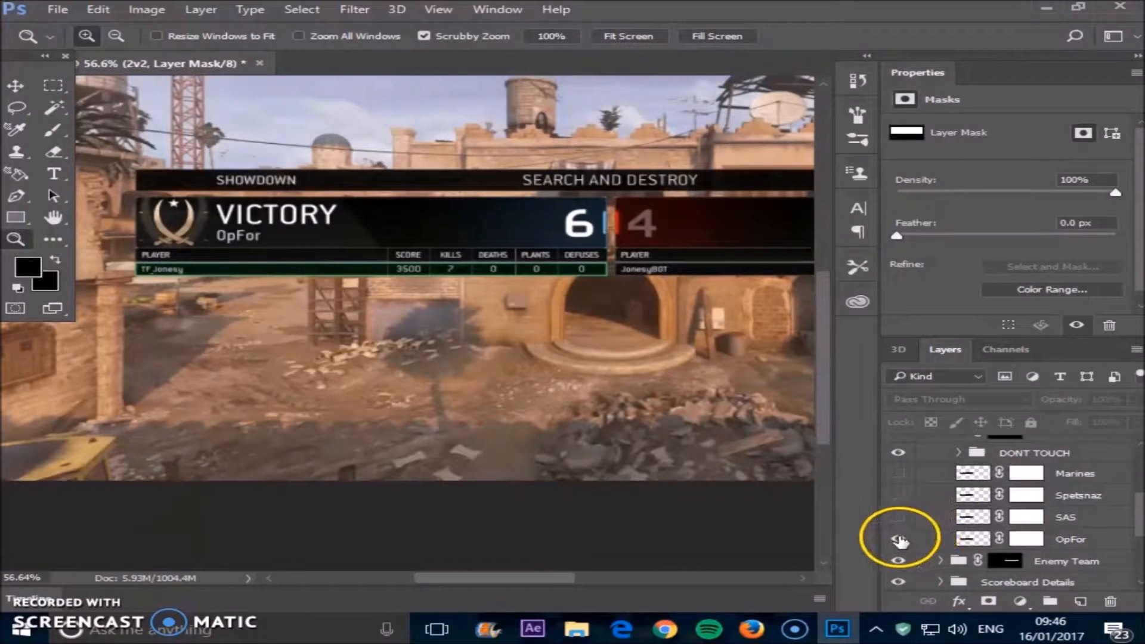
{"action": "left_click", "coordinate": [897, 474]}
{"action": "left_click", "coordinate": [898, 539]}
{"action": "left_click", "coordinate": [958, 452]}
{"action": "left_click", "coordinate": [958, 452]}
{"action": "left_click", "coordinate": [940, 470]}
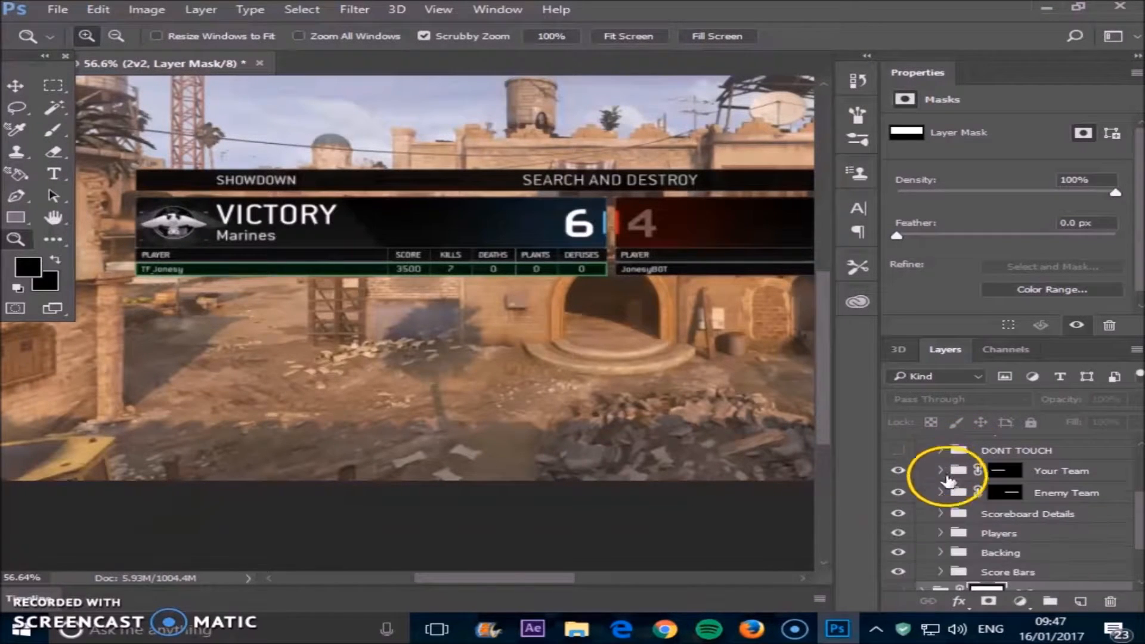
Change the enemy faction to Opfor in the Enemy Team folder, hiding Marines, and collapse the folder
{"action": "left_click", "coordinate": [941, 493]}
{"action": "left_click_drag", "start_coordinate": [560, 577], "coordinate": [663, 574]}
{"action": "scroll", "coordinate": [933, 518], "scroll_direction": "down", "scroll_amount": 2}
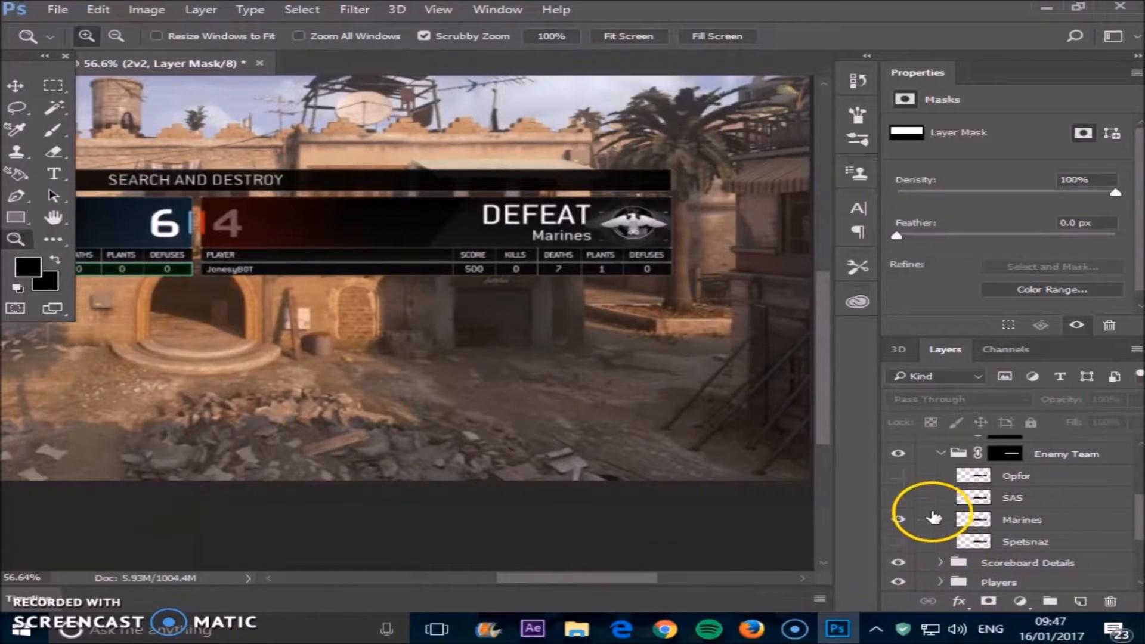
{"action": "left_click", "coordinate": [898, 475]}
{"action": "left_click", "coordinate": [897, 520]}
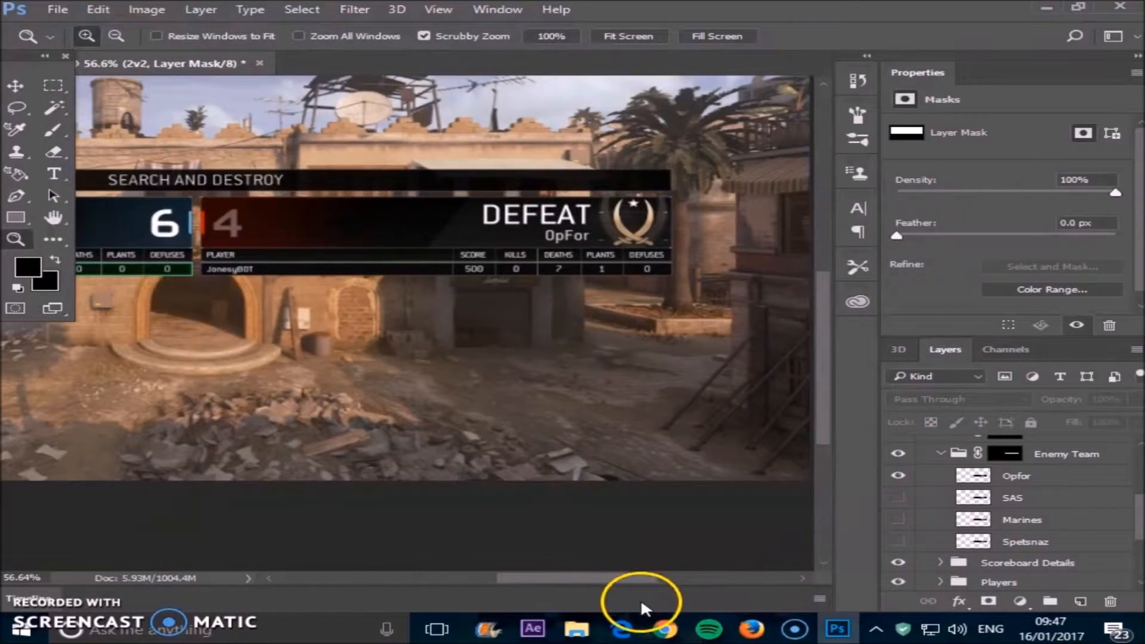
{"action": "left_click_drag", "start_coordinate": [627, 587], "coordinate": [561, 573]}
{"action": "scroll", "coordinate": [954, 506], "scroll_direction": "up", "scroll_amount": 2}
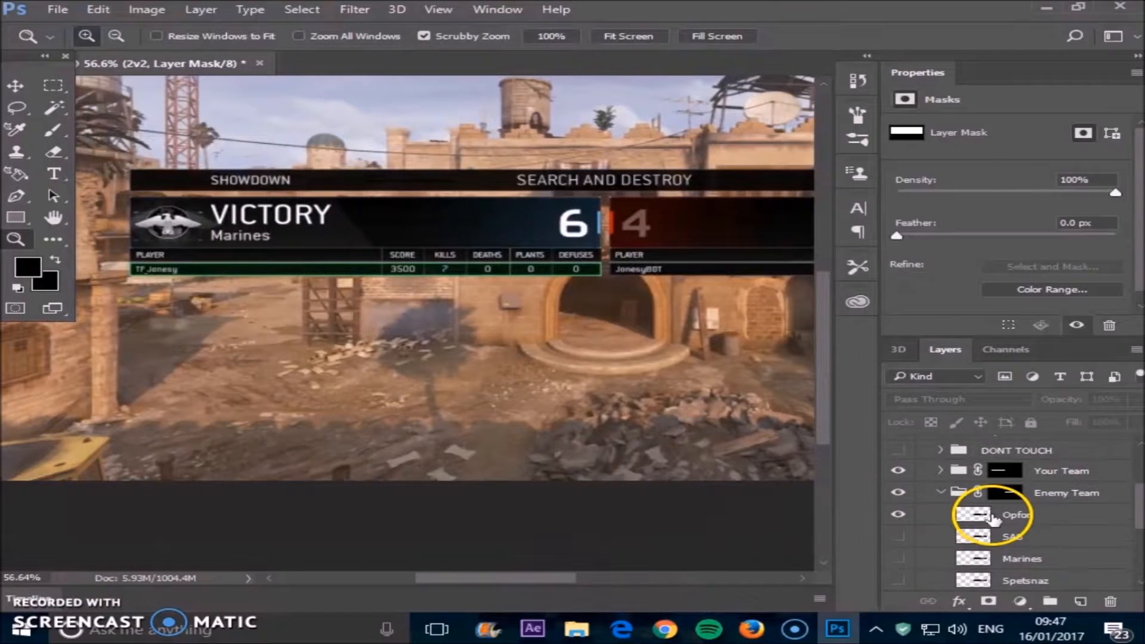
{"action": "left_click", "coordinate": [941, 494]}
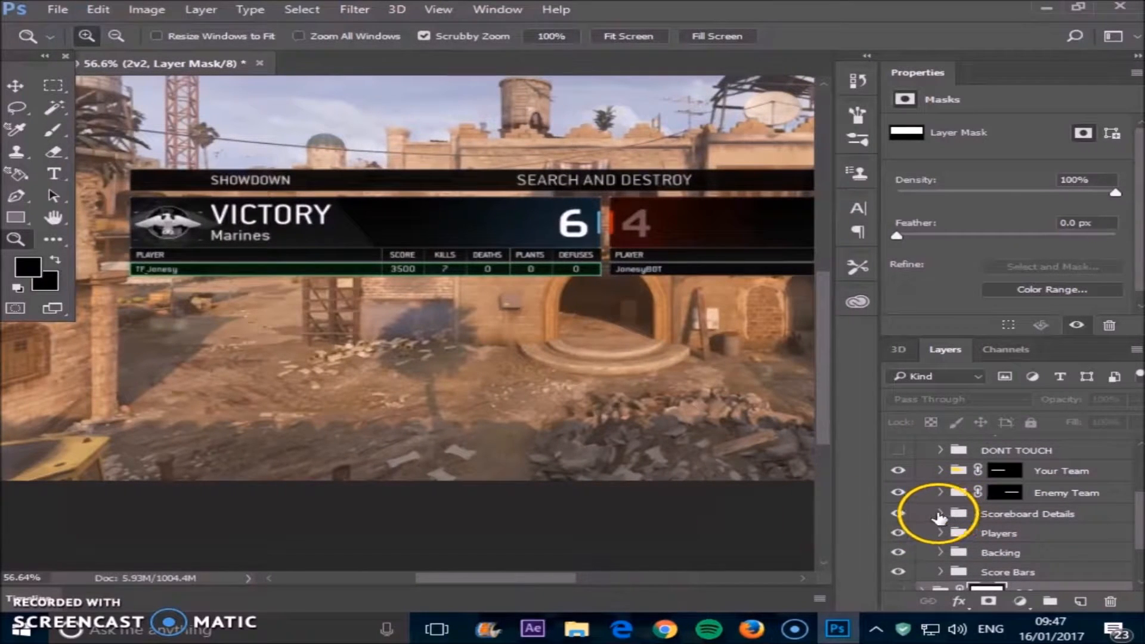
Preview the scoreboard without the Scoreboard Details group, and show the group again
{"action": "left_click", "coordinate": [900, 514]}
{"action": "left_click", "coordinate": [899, 514]}
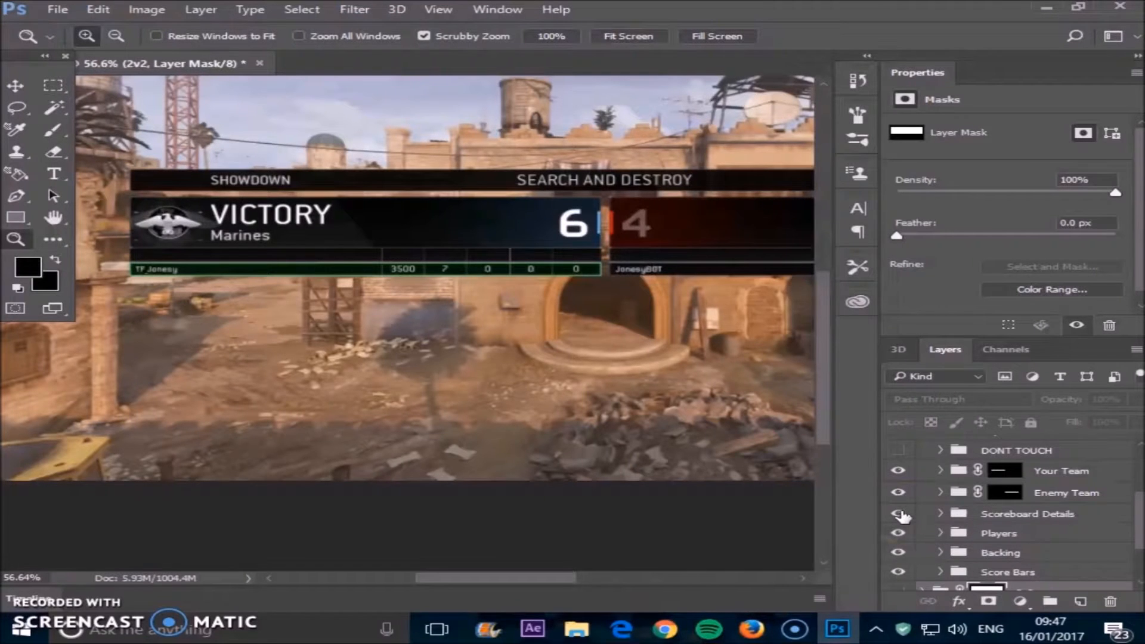
Replace the Gamertag text of player 1 in the Enemy Players folder with a new player name
{"action": "left_click", "coordinate": [940, 533]}
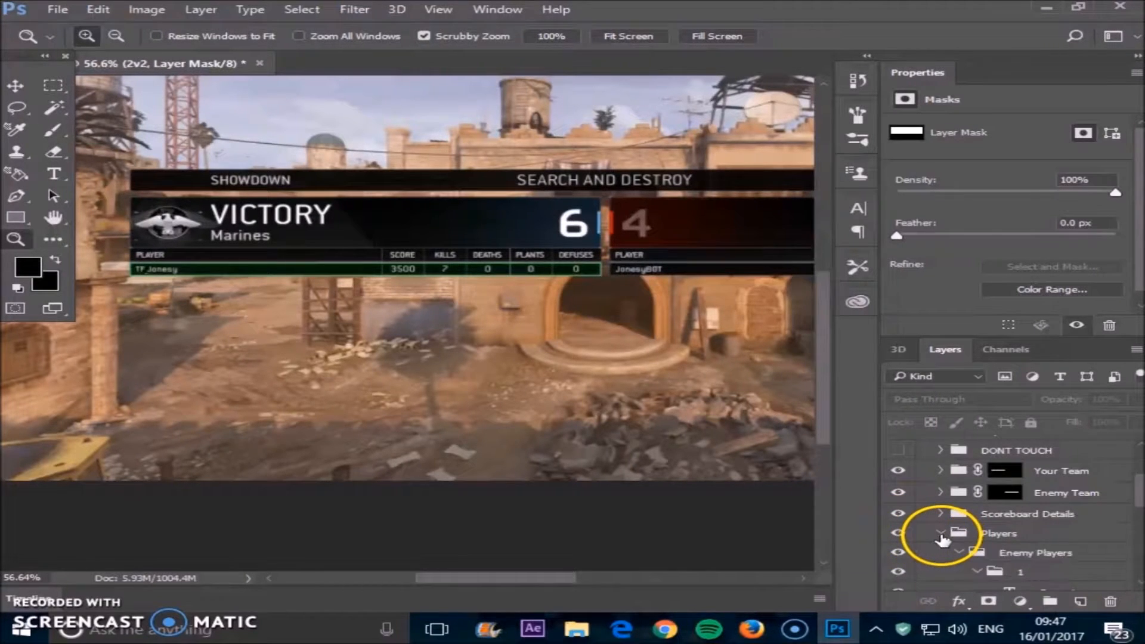
{"action": "left_click", "coordinate": [960, 513]}
{"action": "left_click", "coordinate": [607, 573]}
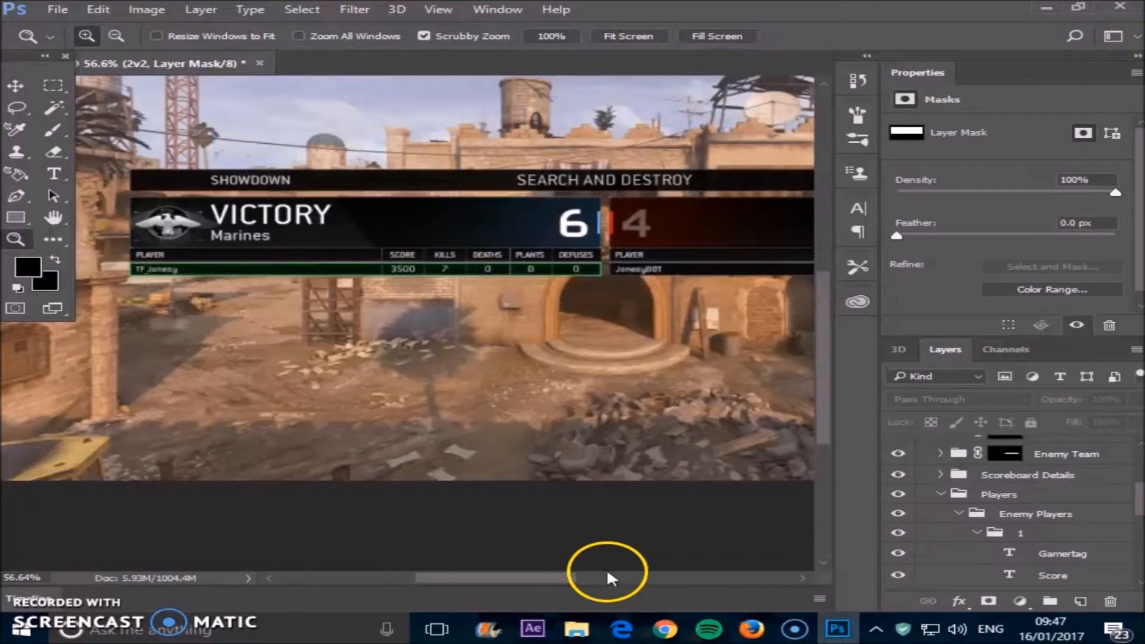
{"action": "left_click_drag", "start_coordinate": [581, 581], "coordinate": [625, 575]}
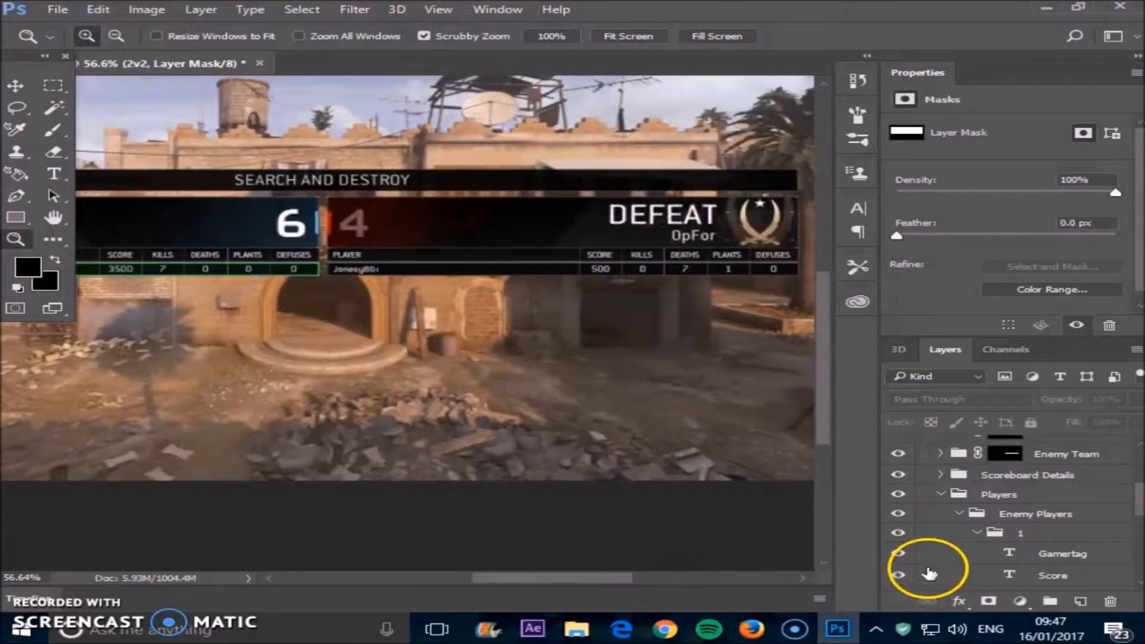
{"action": "double_click", "coordinate": [980, 552]}
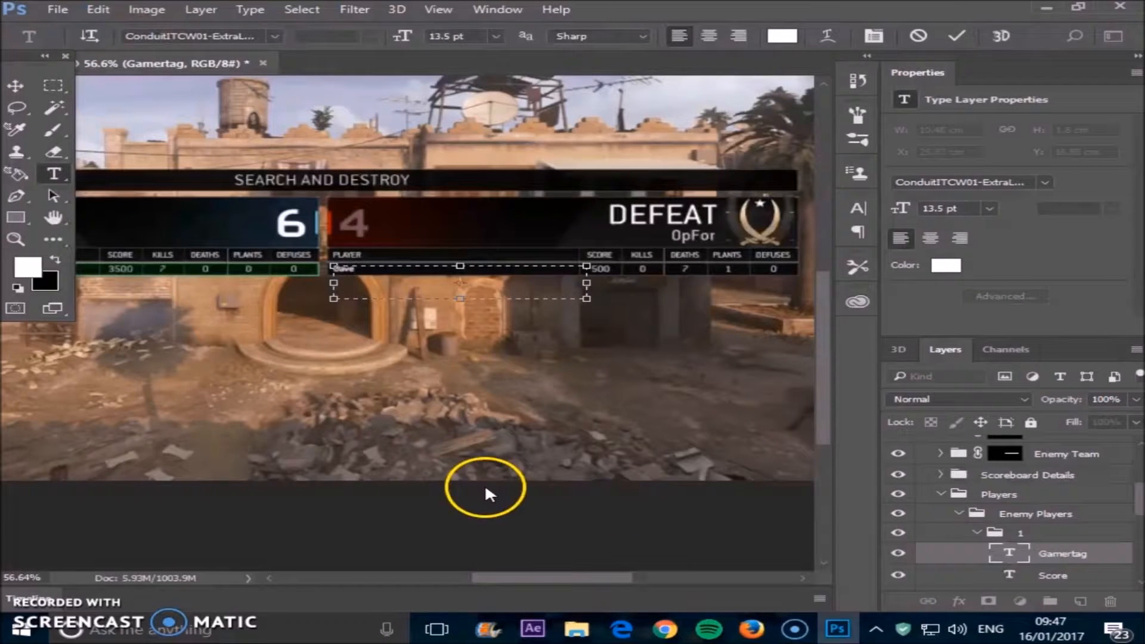
{"action": "key", "text": "z"}
{"action": "left_click_drag", "start_coordinate": [409, 316], "coordinate": [429, 286]}
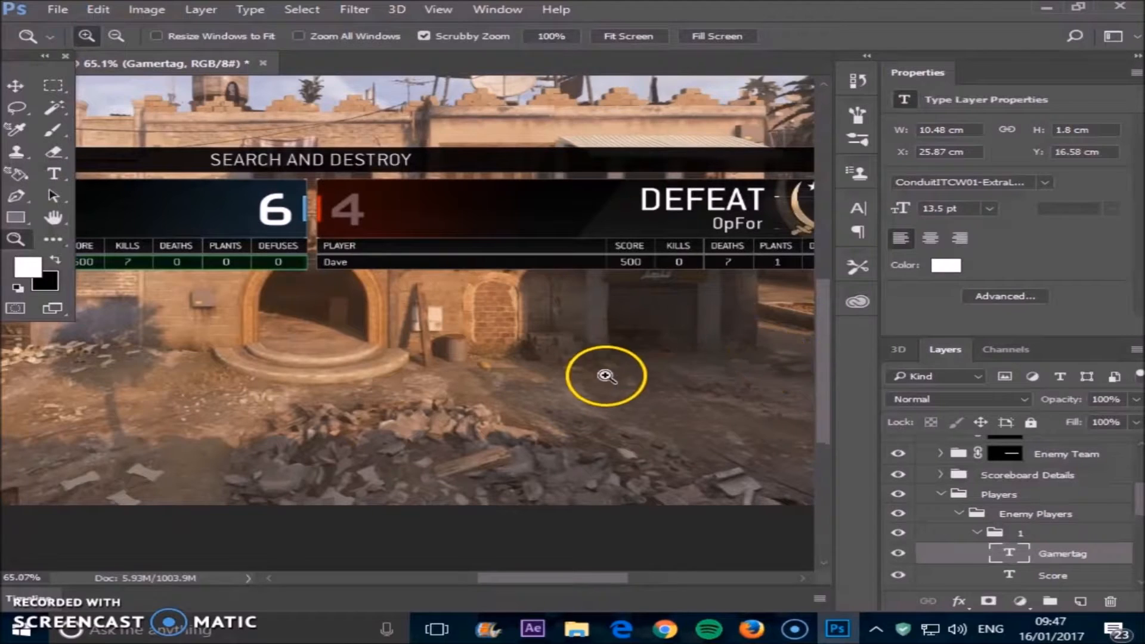
Set the Score text of enemy player 1 to 2000
{"action": "scroll", "coordinate": [984, 510], "scroll_direction": "down", "scroll_amount": 1}
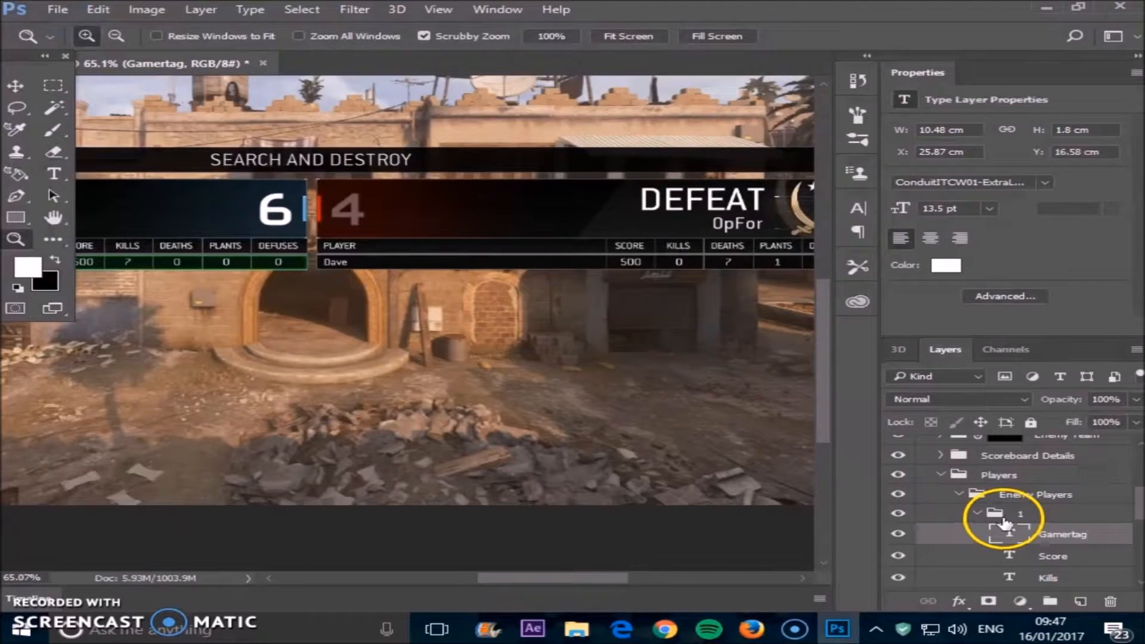
{"action": "double_click", "coordinate": [1011, 557]}
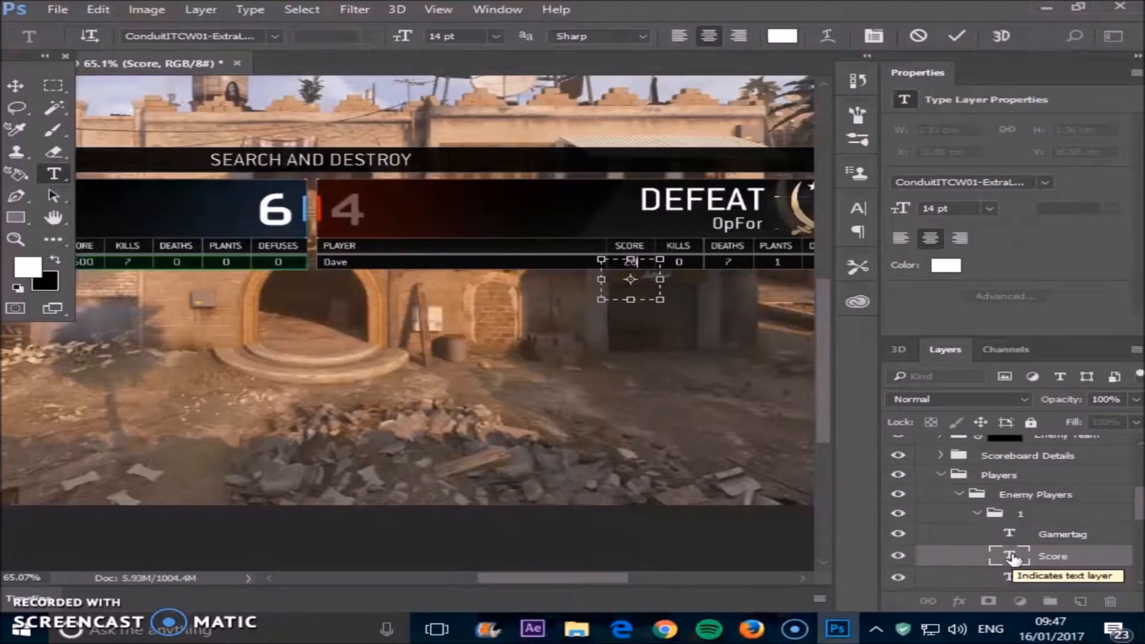
{"action": "left_click", "coordinate": [583, 416]}
{"action": "key", "text": "z"}
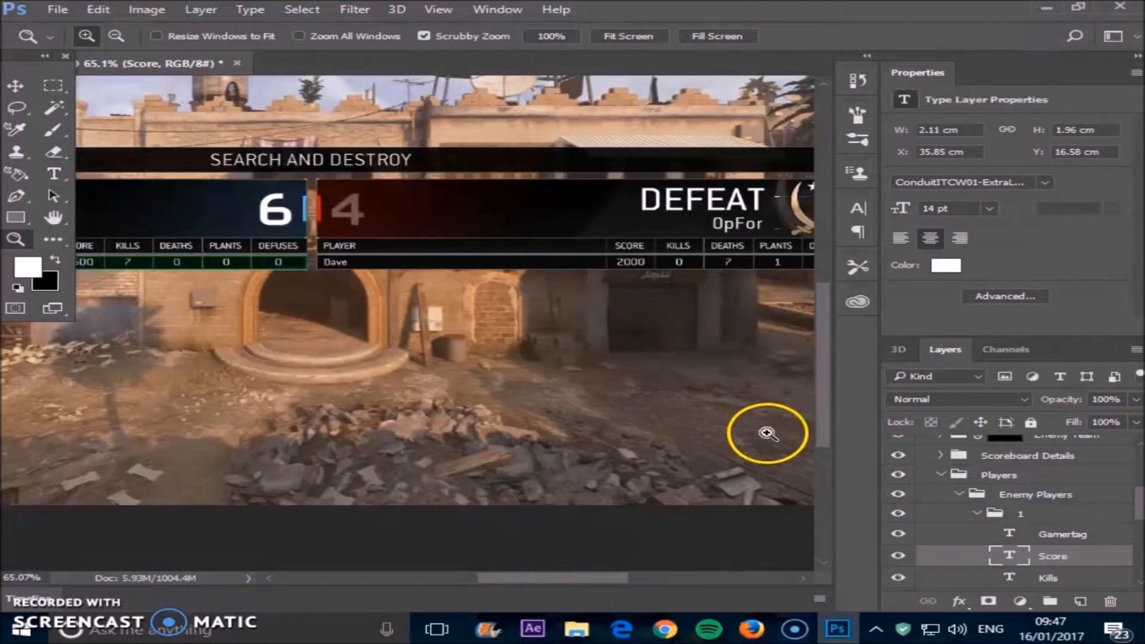
Set enemy player 1's Kills text to 4 and Deaths text to 6
{"action": "scroll", "coordinate": [767, 435], "scroll_direction": "down", "scroll_amount": 1}
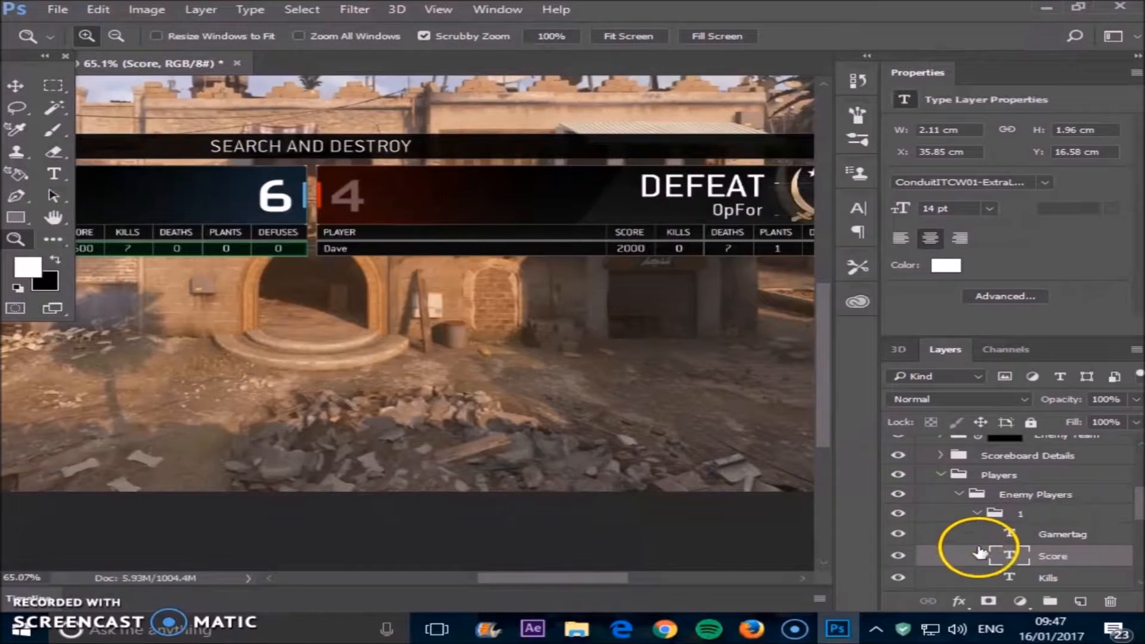
{"action": "double_click", "coordinate": [1011, 577]}
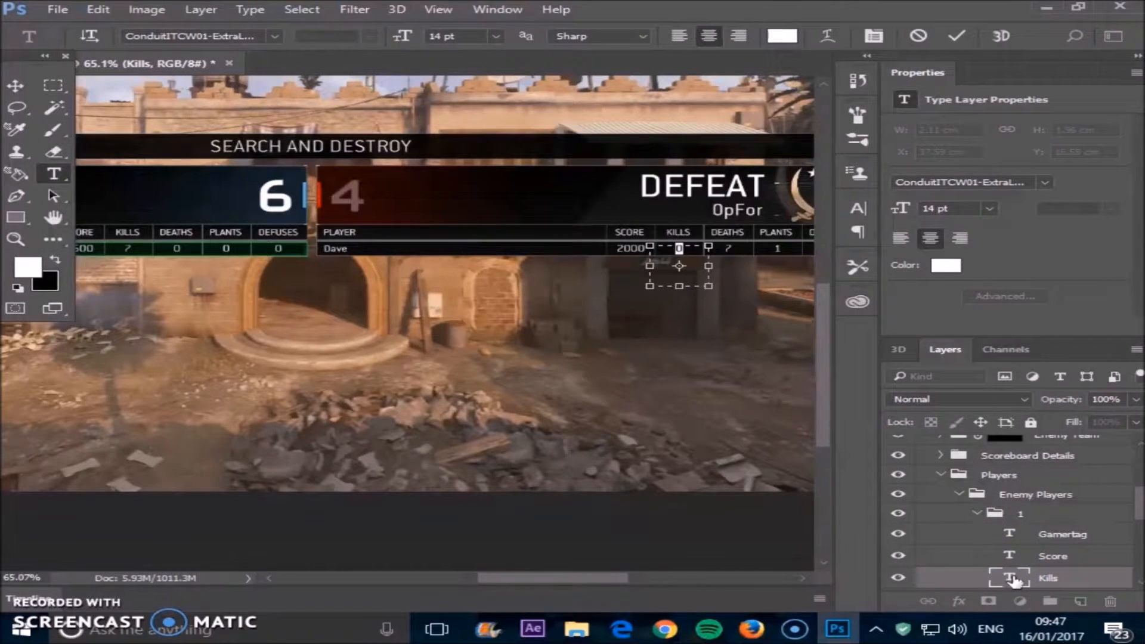
{"action": "scroll", "coordinate": [1035, 542], "scroll_direction": "down", "scroll_amount": 1}
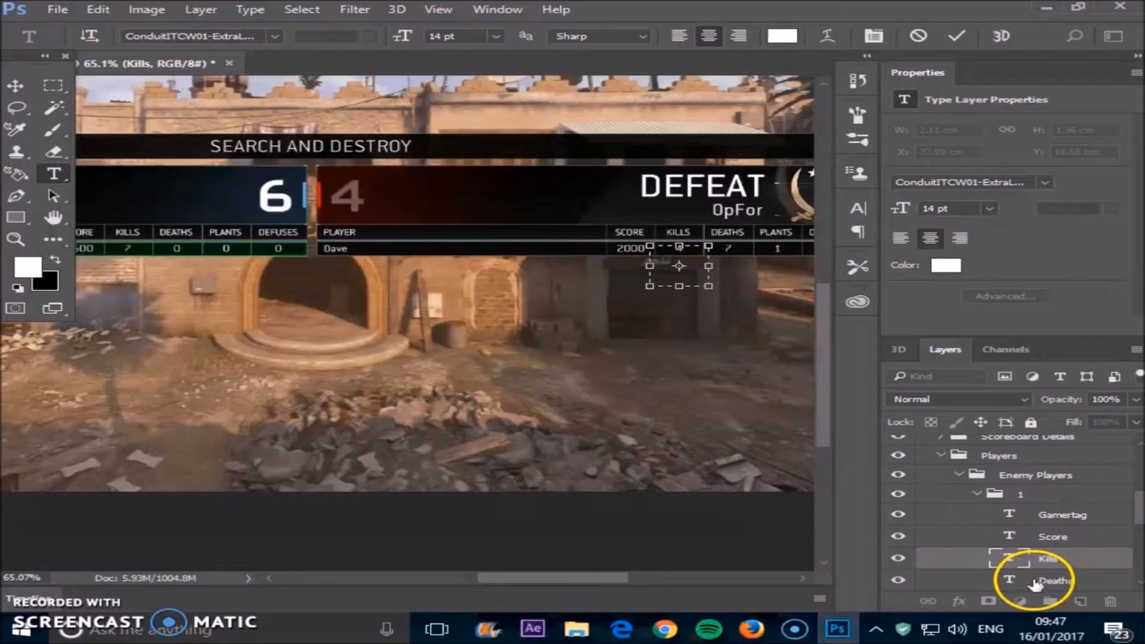
{"action": "double_click", "coordinate": [1011, 579]}
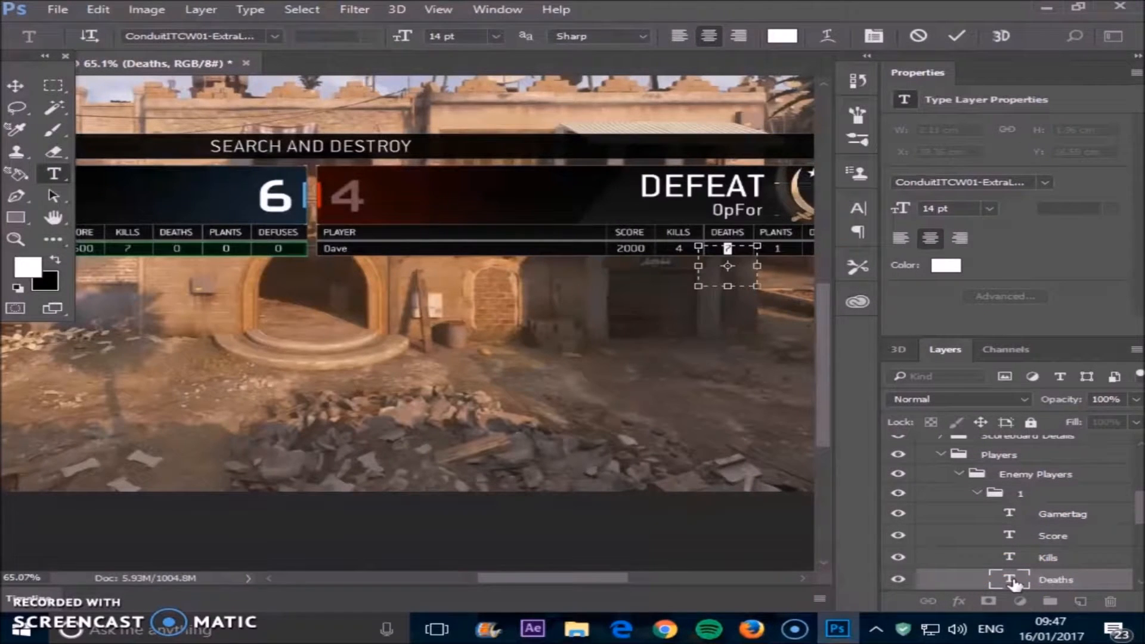
{"action": "type", "text": "6"}
{"action": "scroll", "coordinate": [1014, 581], "scroll_direction": "down", "scroll_amount": 3}
{"action": "left_click", "coordinate": [932, 529]}
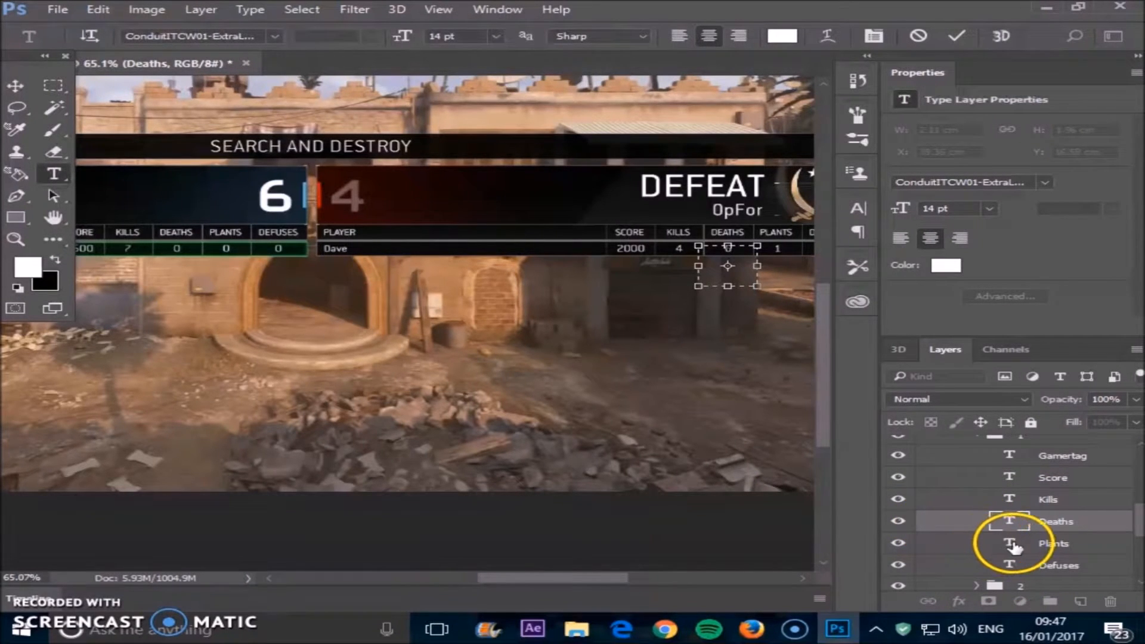
Set the Plants text of enemy player 1 to 0
{"action": "key", "text": "z"}
{"action": "double_click", "coordinate": [1009, 543]}
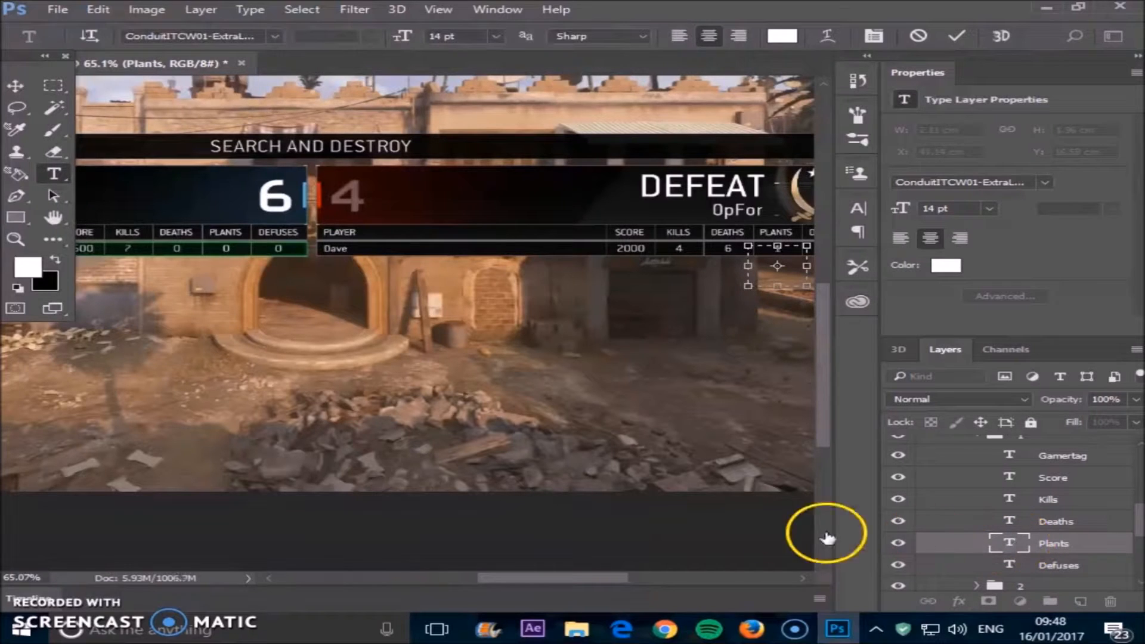
{"action": "left_click_drag", "start_coordinate": [608, 579], "coordinate": [640, 578]}
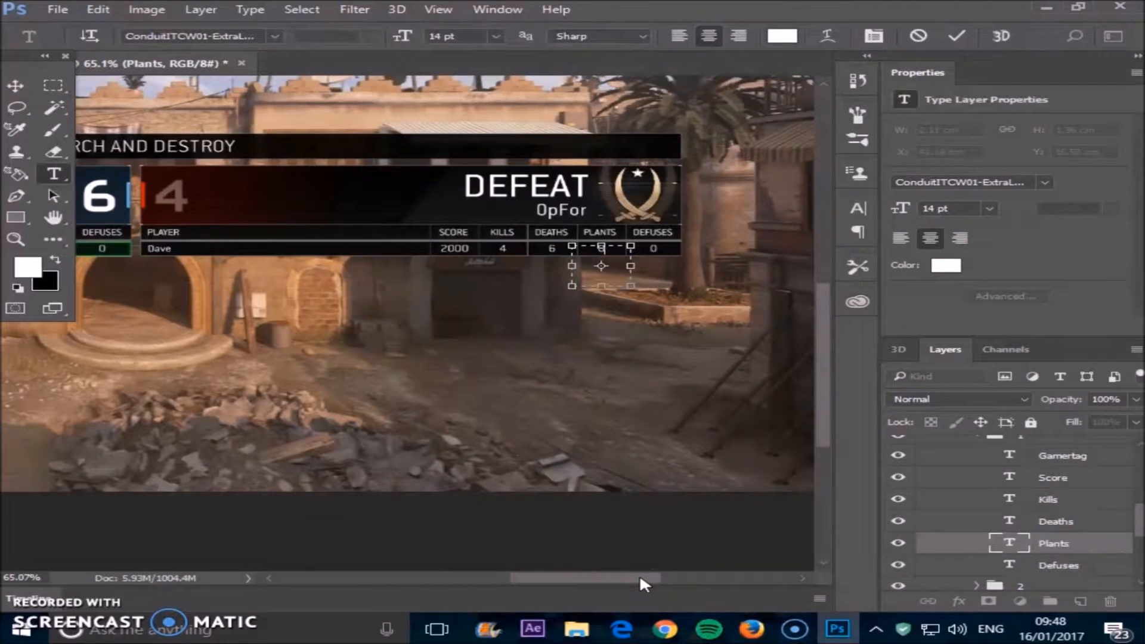
{"action": "left_click", "coordinate": [678, 484]}
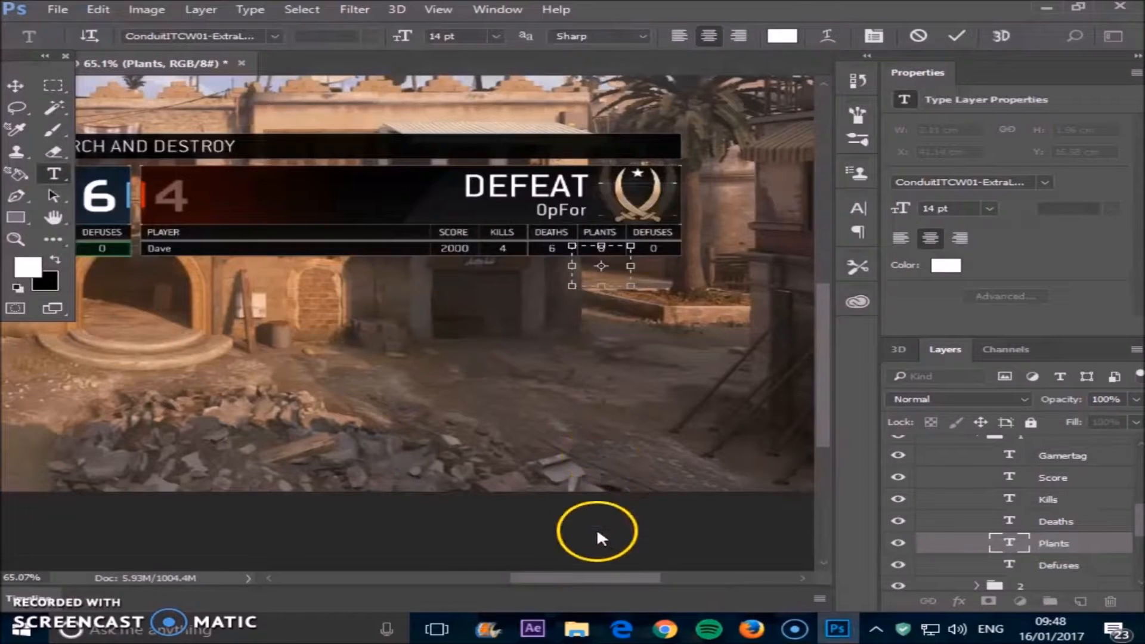
{"action": "left_click_drag", "start_coordinate": [602, 575], "coordinate": [536, 582]}
Collapse the player 1 folder and its parent Enemy Players folder
{"action": "scroll", "coordinate": [1012, 541], "scroll_direction": "up", "scroll_amount": 1}
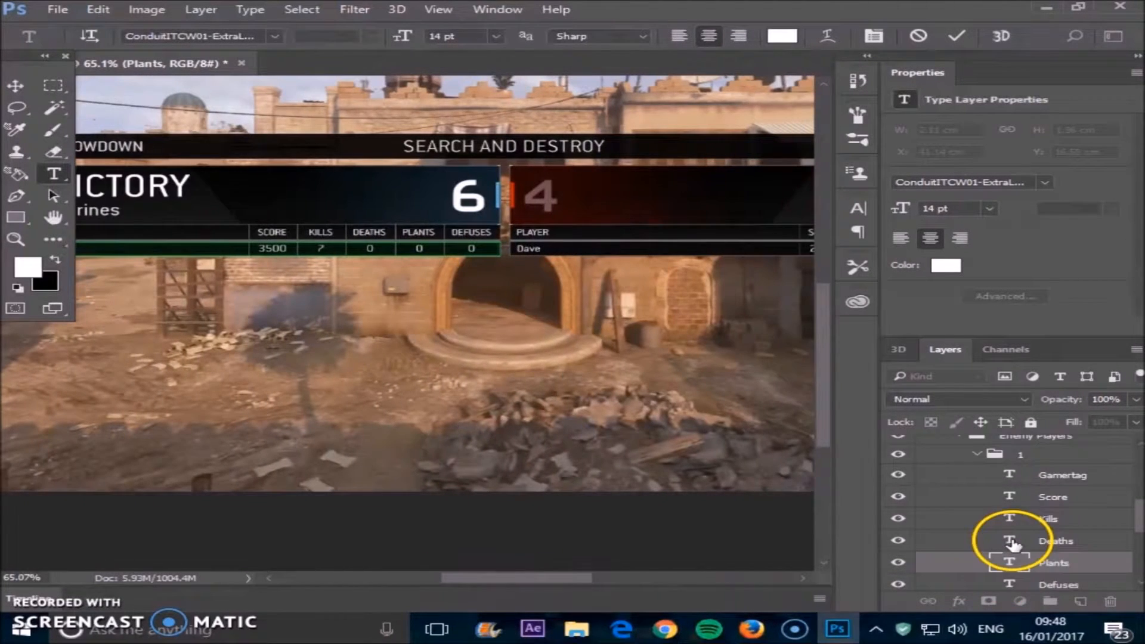
{"action": "left_click", "coordinate": [979, 458]}
{"action": "key", "text": "z"}
{"action": "left_click", "coordinate": [975, 455]}
{"action": "left_click", "coordinate": [958, 475]}
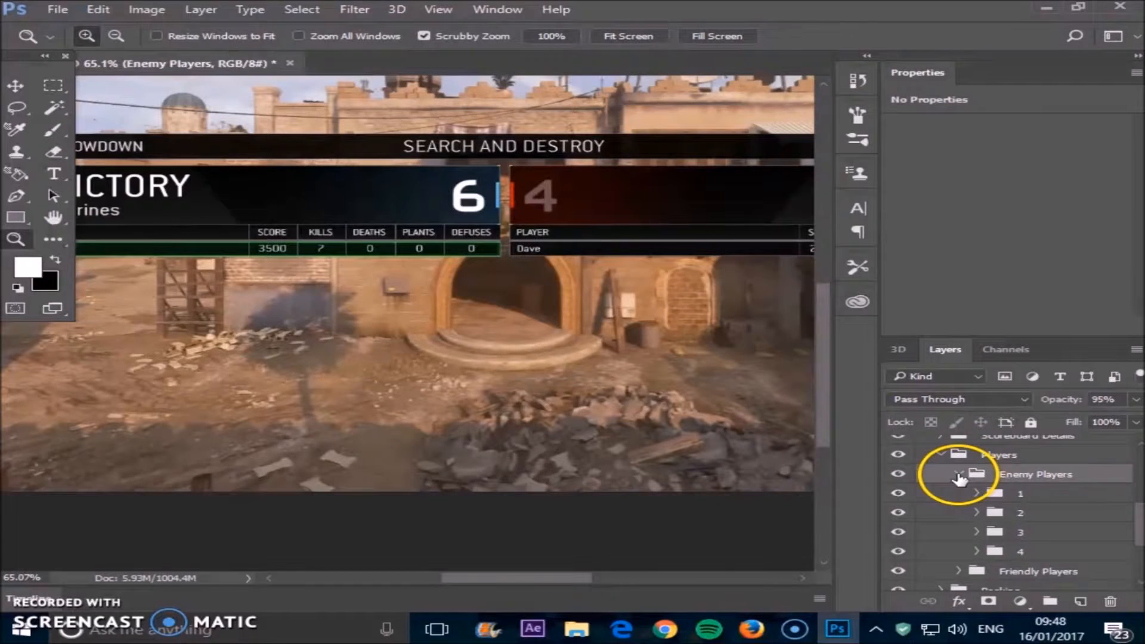
{"action": "left_click", "coordinate": [958, 475]}
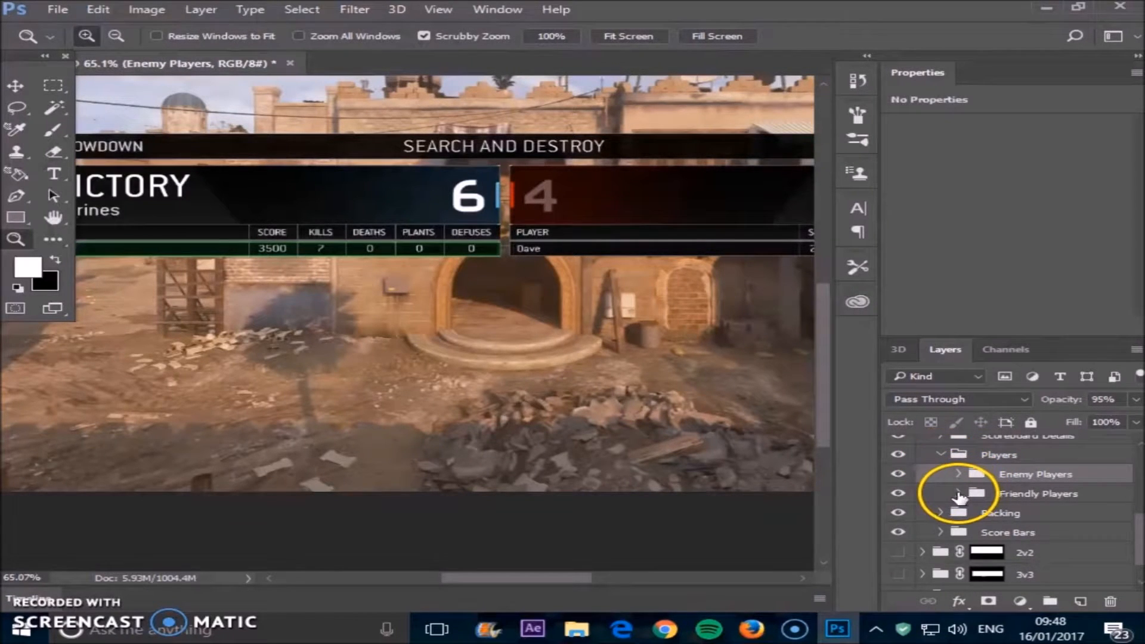
Replace the Gamertag text of player 1 in the Friendly Players folder with a new player name
{"action": "left_click", "coordinate": [957, 495]}
{"action": "left_click", "coordinate": [975, 473]}
{"action": "left_click_drag", "start_coordinate": [614, 568], "coordinate": [549, 569]}
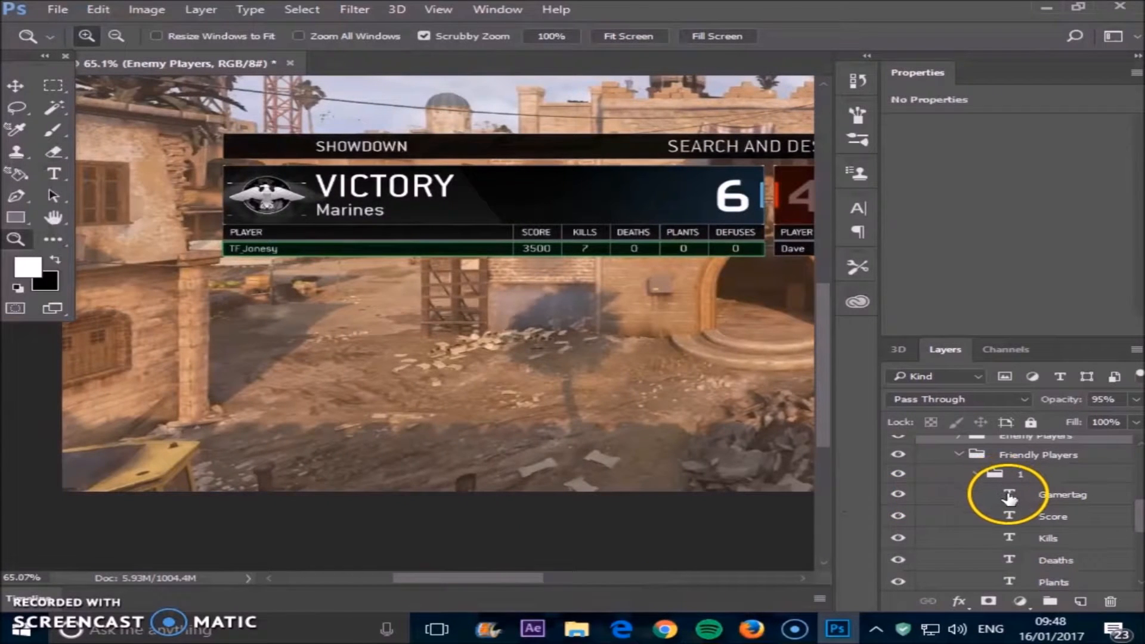
{"action": "double_click", "coordinate": [1009, 497]}
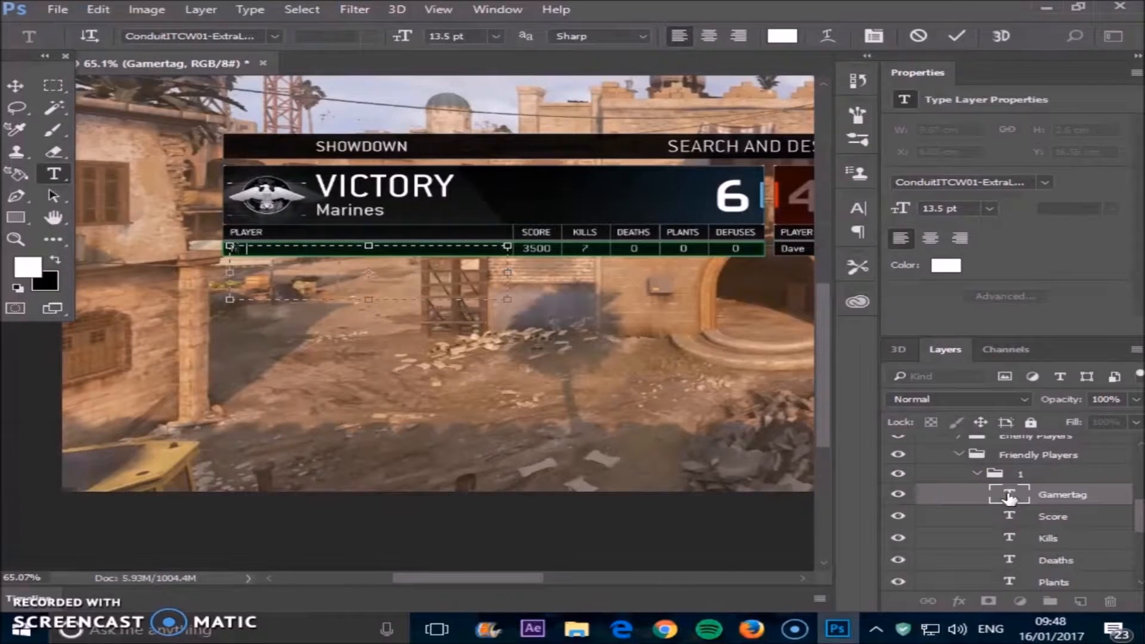
{"action": "key", "text": "ctrl+Return"}
{"action": "key", "text": "z"}
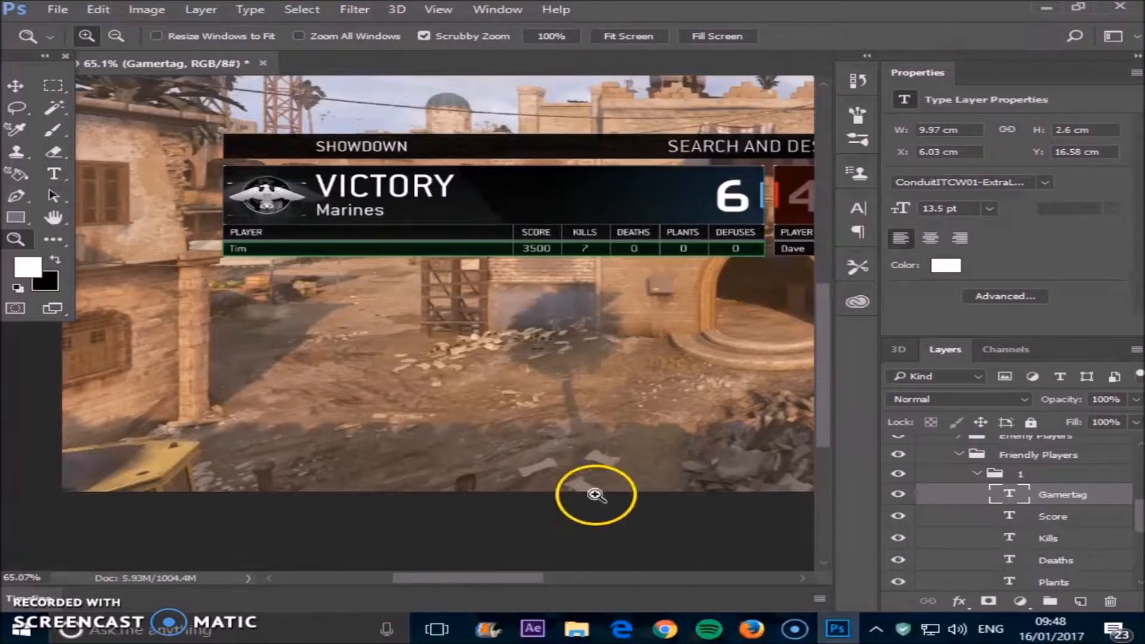
Set the Score text of friendly player 1 to 3000
{"action": "left_click_drag", "start_coordinate": [529, 582], "coordinate": [538, 581]}
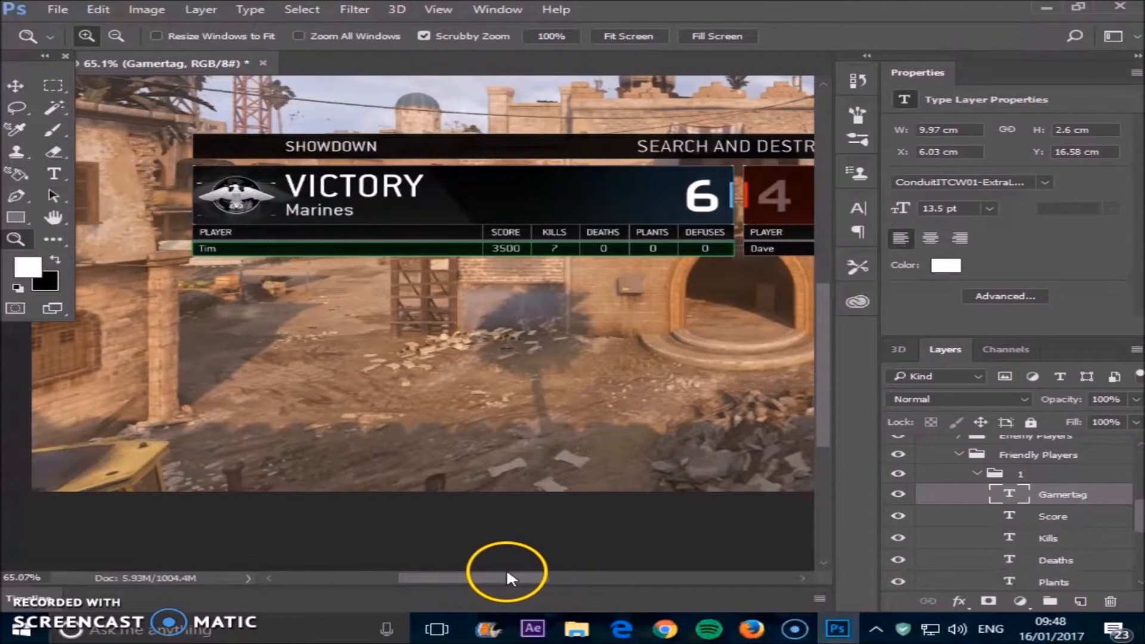
{"action": "left_click_drag", "start_coordinate": [503, 576], "coordinate": [524, 578]}
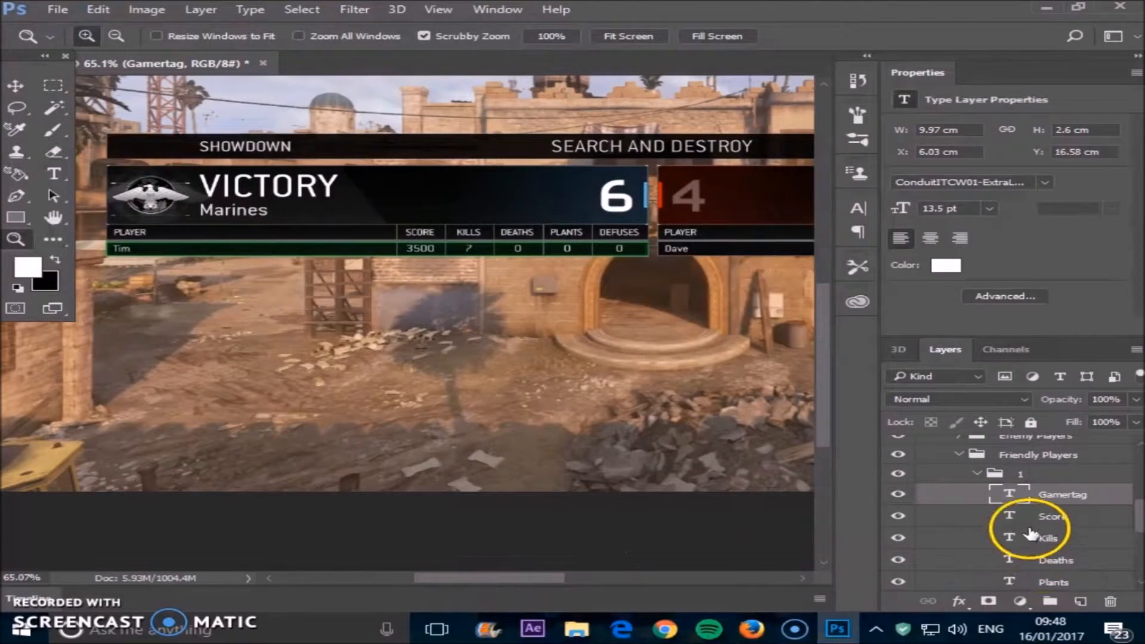
{"action": "double_click", "coordinate": [1010, 515]}
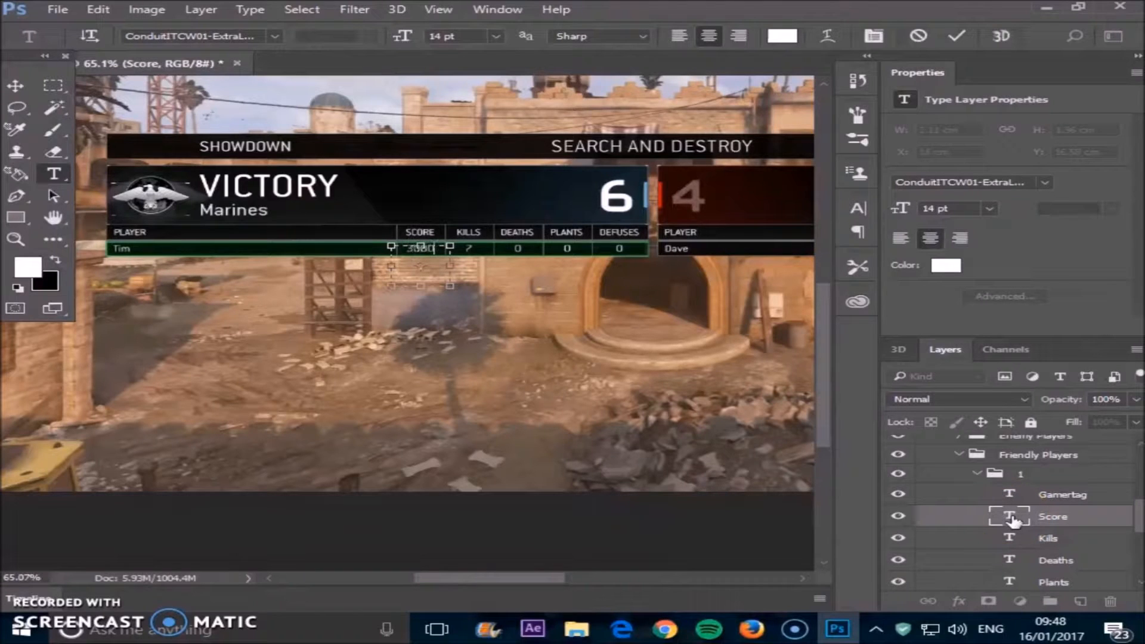
{"action": "key", "text": "ctrl+Return"}
{"action": "key", "text": "z"}
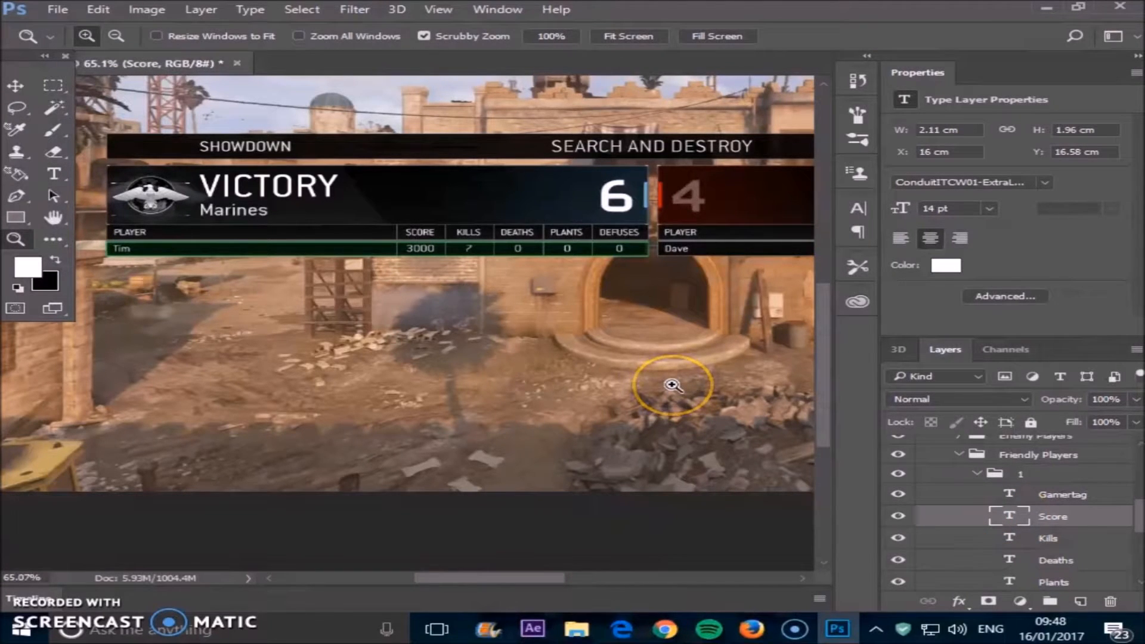
Set friendly player 1's Kills text to 6 and Deaths text to 4
{"action": "double_click", "coordinate": [1009, 538]}
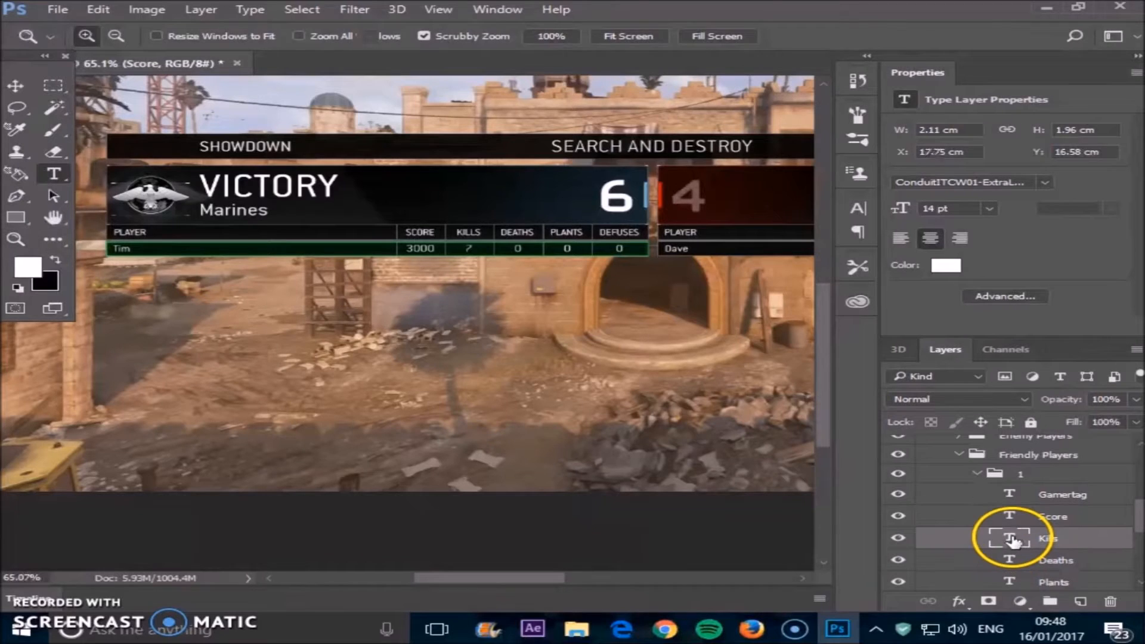
{"action": "type", "text": "0"}
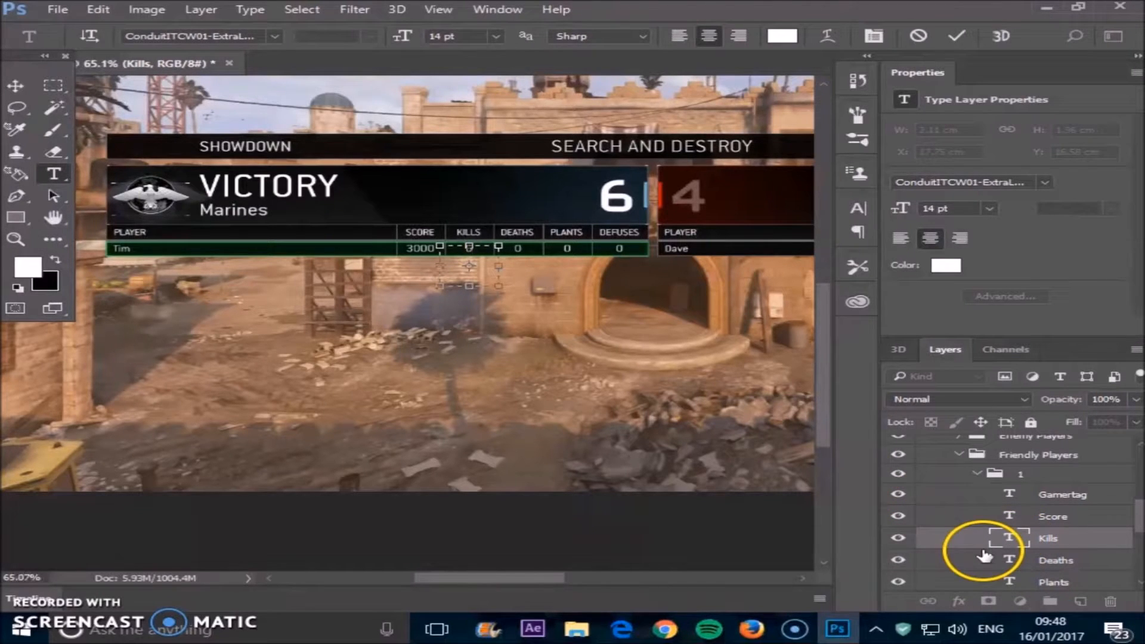
{"action": "scroll", "coordinate": [978, 549], "scroll_direction": "down", "scroll_amount": 1}
{"action": "double_click", "coordinate": [1013, 542]}
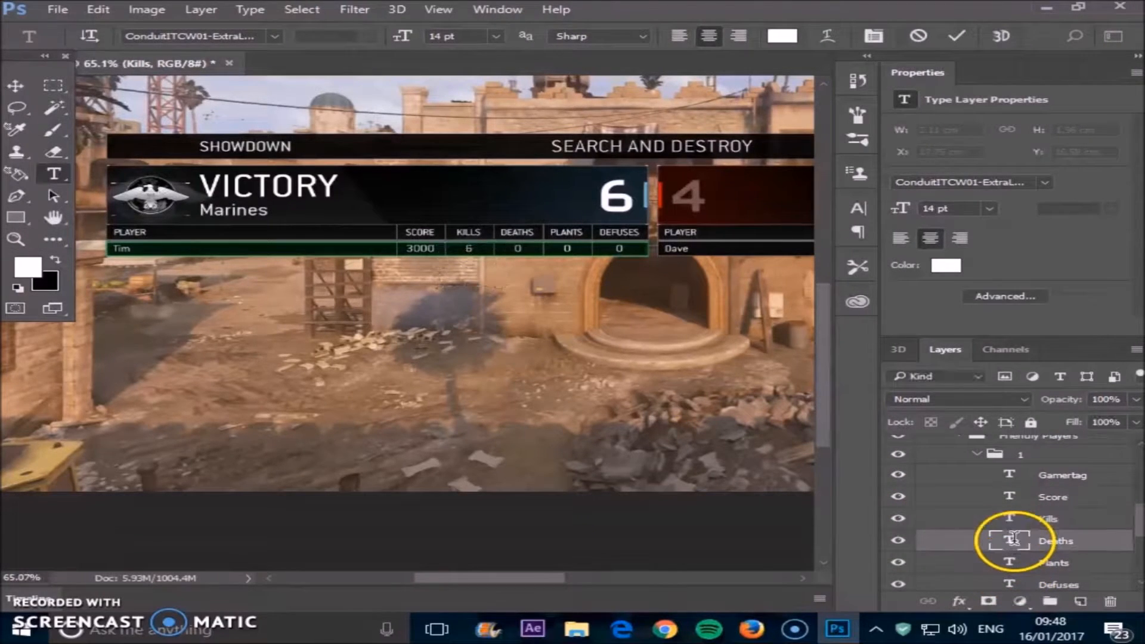
{"action": "type", "text": "4"}
{"action": "key", "text": "ctrl+Return"}
{"action": "key", "text": "z"}
Open friendly player 1's Plants text and Defuses text for editing
{"action": "left_click_drag", "start_coordinate": [506, 570], "coordinate": [558, 575]}
{"action": "scroll", "coordinate": [506, 434], "scroll_direction": "down", "scroll_amount": 3}
{"action": "scroll", "coordinate": [505, 434], "scroll_direction": "up", "scroll_amount": 1}
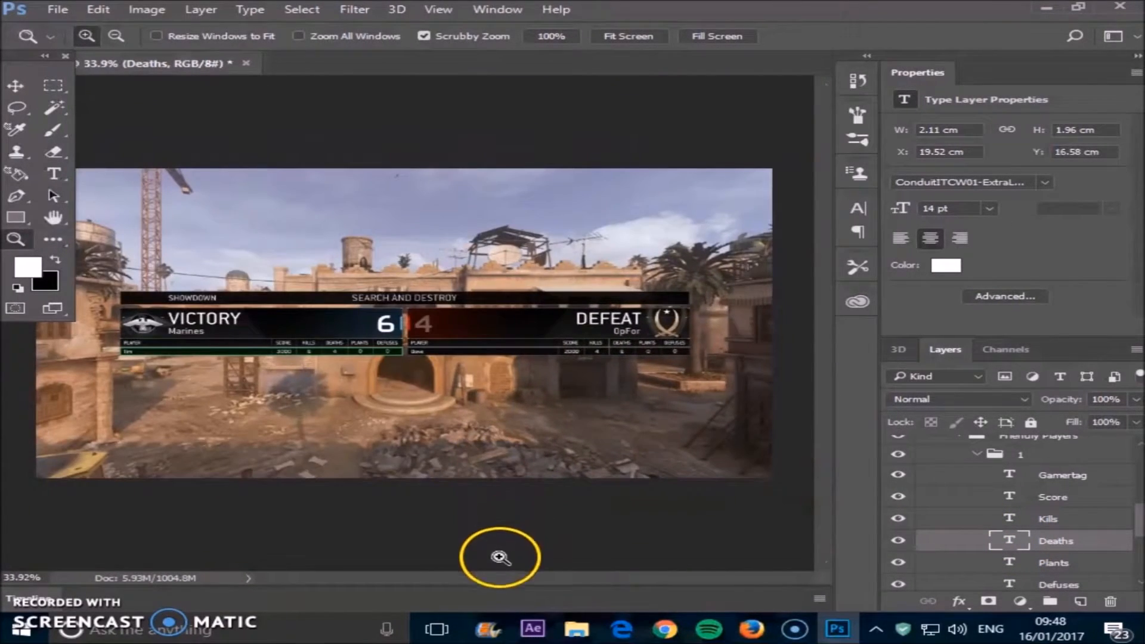
{"action": "scroll", "coordinate": [429, 400], "scroll_direction": "up", "scroll_amount": 2}
{"action": "scroll", "coordinate": [458, 389], "scroll_direction": "down", "scroll_amount": 1}
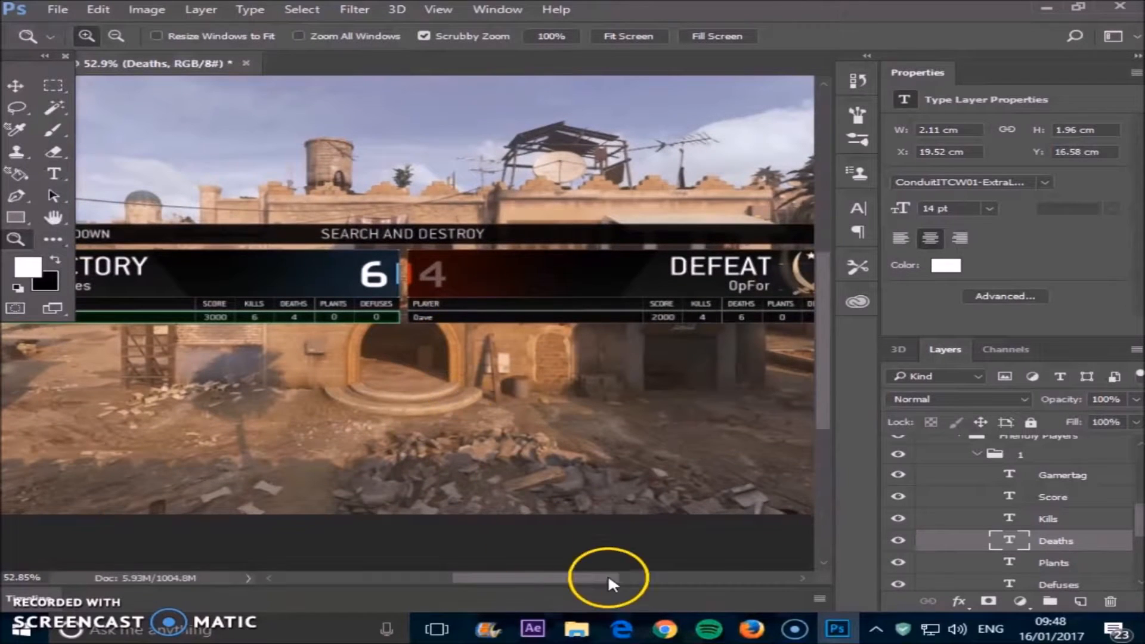
{"action": "scroll", "coordinate": [1001, 507], "scroll_direction": "down", "scroll_amount": 2}
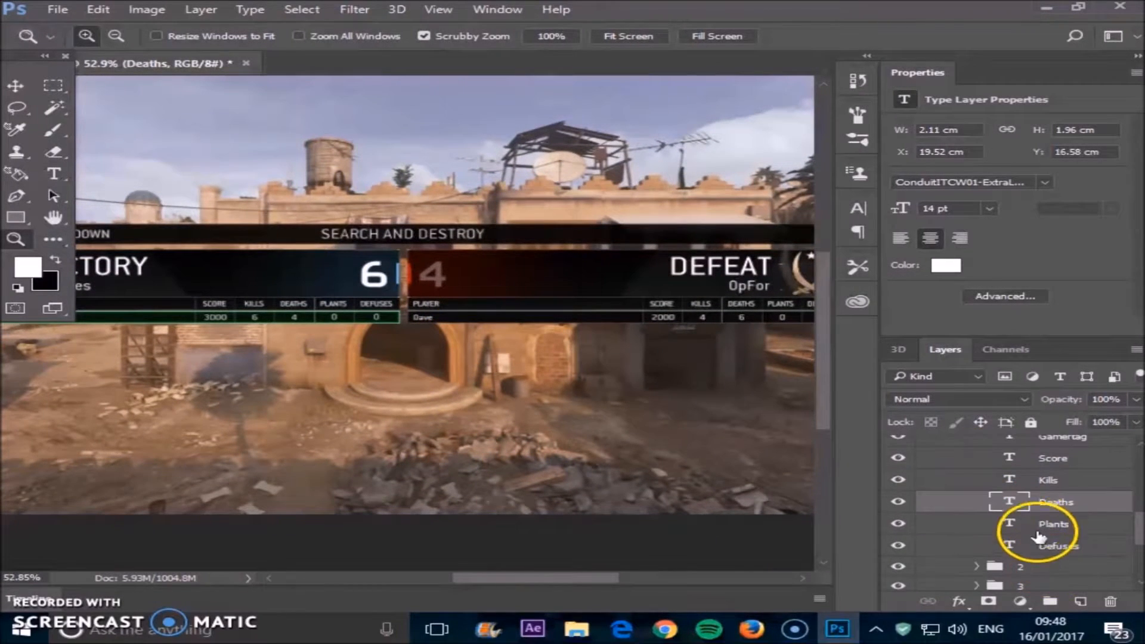
{"action": "double_click", "coordinate": [1013, 524]}
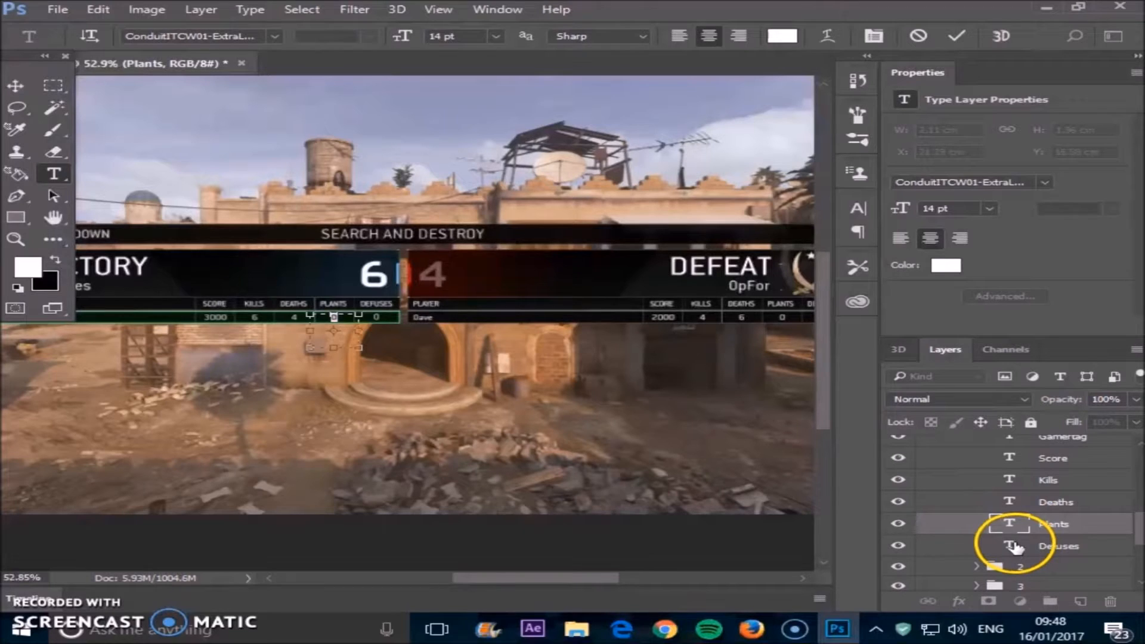
{"action": "double_click", "coordinate": [1013, 545]}
Collapse the player 1 folder and its parent Friendly Players folder
{"action": "scroll", "coordinate": [1013, 544], "scroll_direction": "up", "scroll_amount": 2}
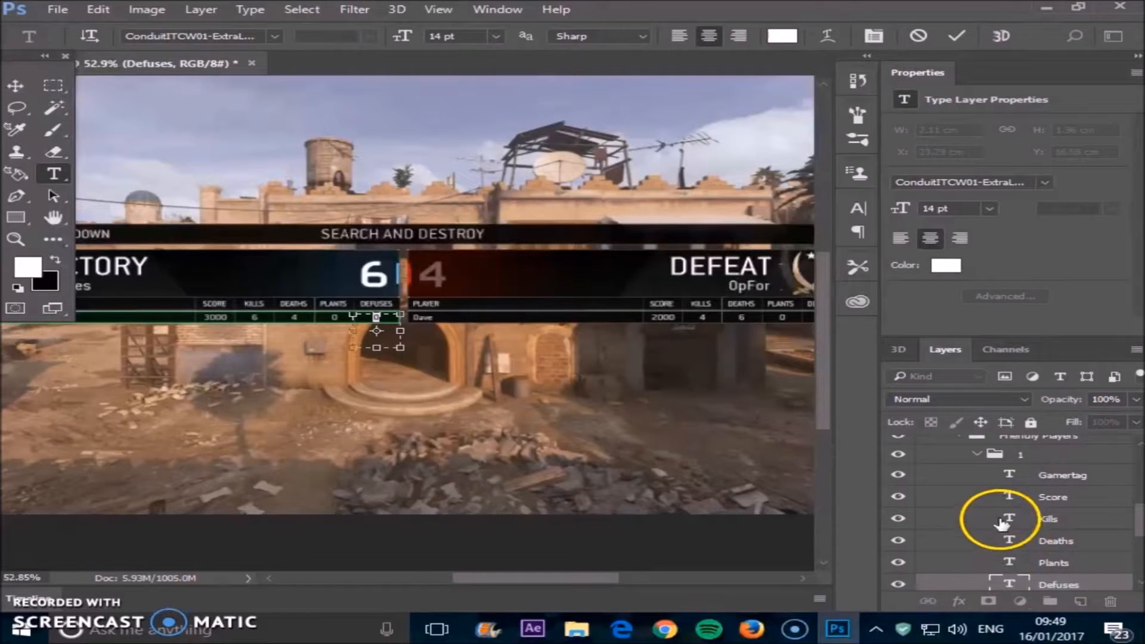
{"action": "left_click", "coordinate": [980, 455]}
{"action": "left_click", "coordinate": [976, 455]}
{"action": "scroll", "coordinate": [978, 501], "scroll_direction": "up", "scroll_amount": 3}
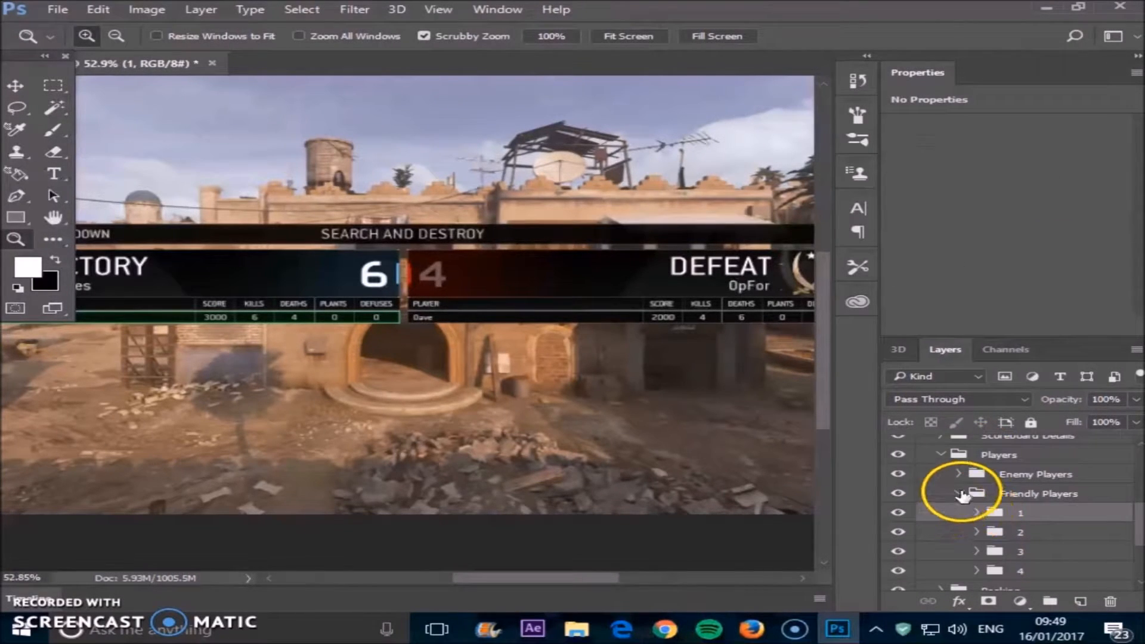
{"action": "left_click", "coordinate": [972, 494]}
{"action": "left_click", "coordinate": [958, 494]}
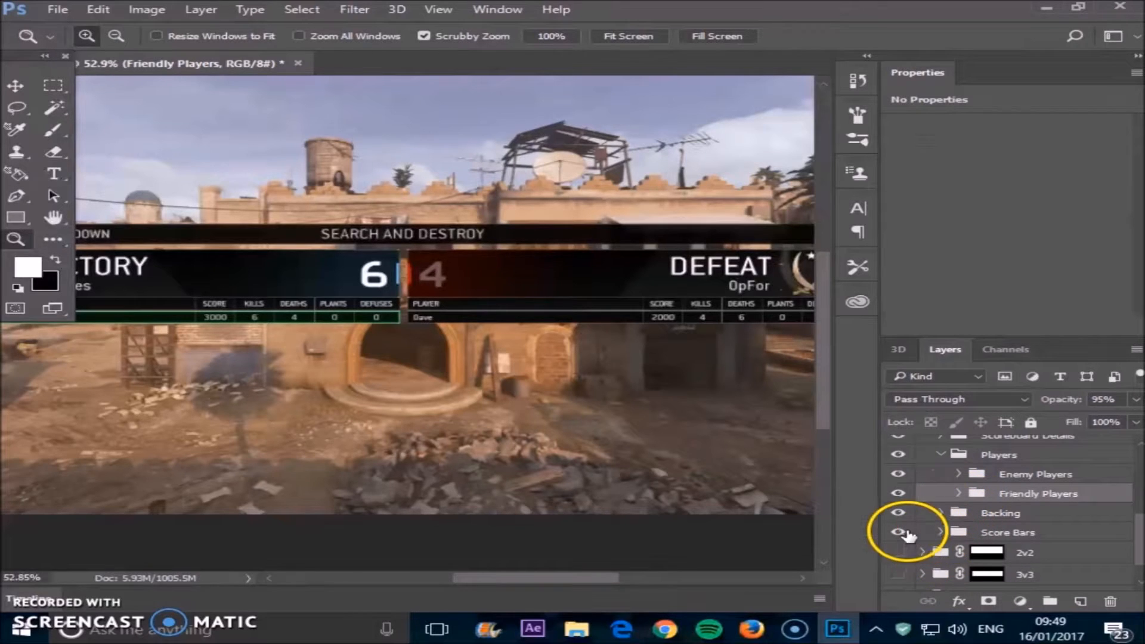
Preview the scoreboard without the Score Bars group and without the Backing group, showing each group again
{"action": "left_click_drag", "start_coordinate": [617, 577], "coordinate": [586, 576]}
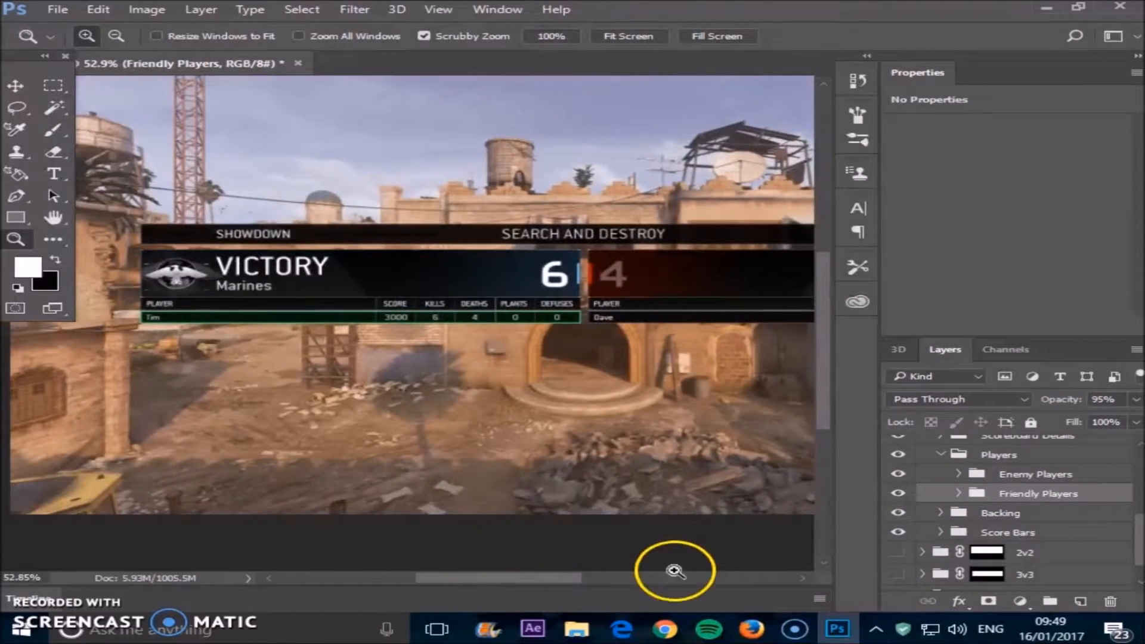
{"action": "left_click", "coordinate": [898, 535]}
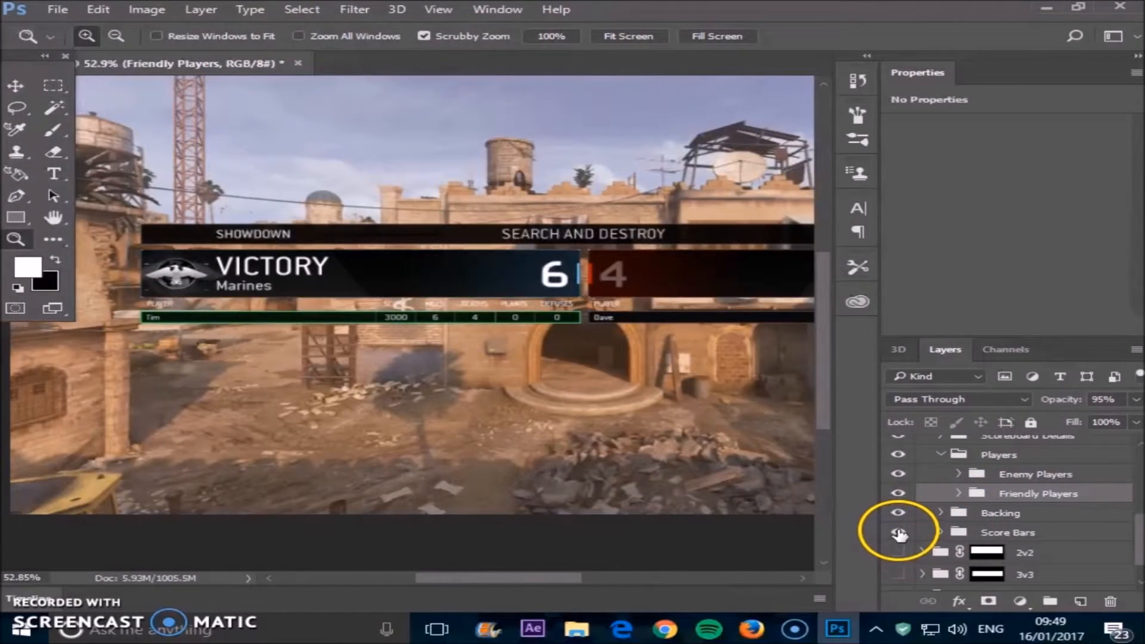
{"action": "left_click", "coordinate": [897, 533]}
{"action": "left_click", "coordinate": [898, 514]}
{"action": "left_click", "coordinate": [897, 514]}
{"action": "left_click", "coordinate": [898, 514]}
{"action": "left_click", "coordinate": [898, 514]}
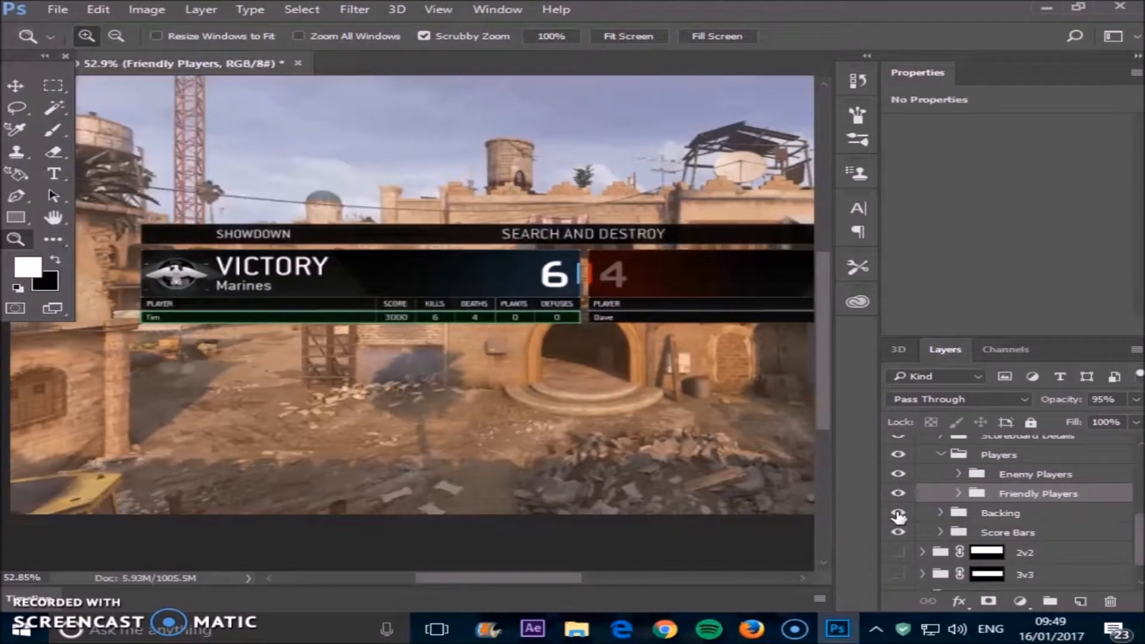
Collapse and hide the 1v1 group, and show the 2v2 group in its place
{"action": "scroll", "coordinate": [561, 576], "scroll_direction": "right", "scroll_amount": 2}
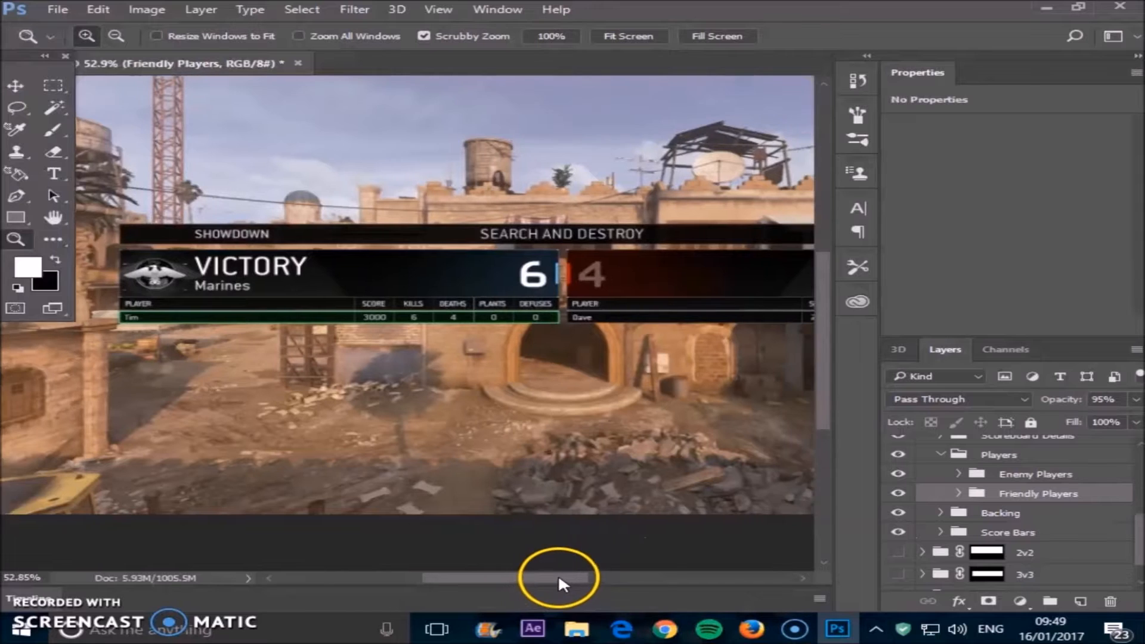
{"action": "scroll", "coordinate": [1054, 547], "scroll_direction": "up", "scroll_amount": 5}
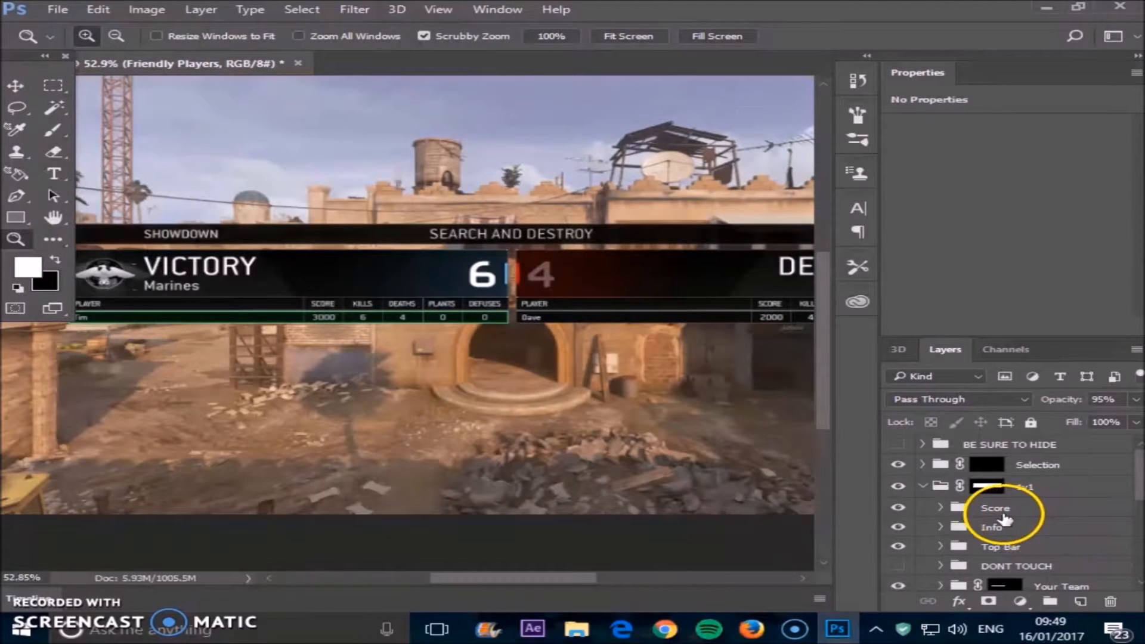
{"action": "left_click", "coordinate": [926, 490]}
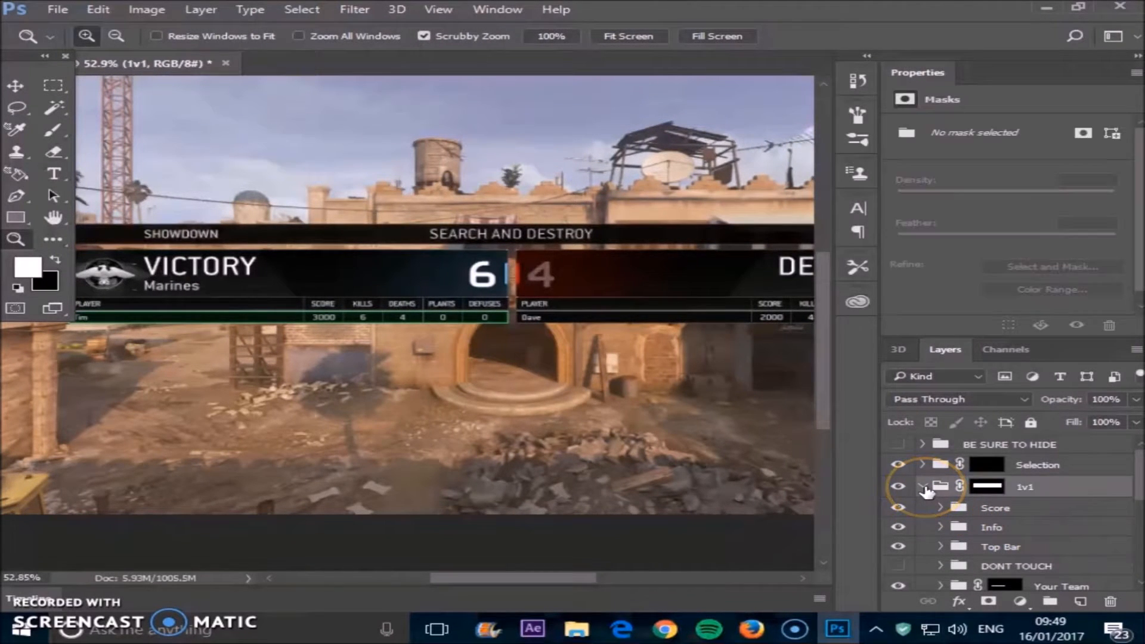
{"action": "left_click", "coordinate": [922, 487]}
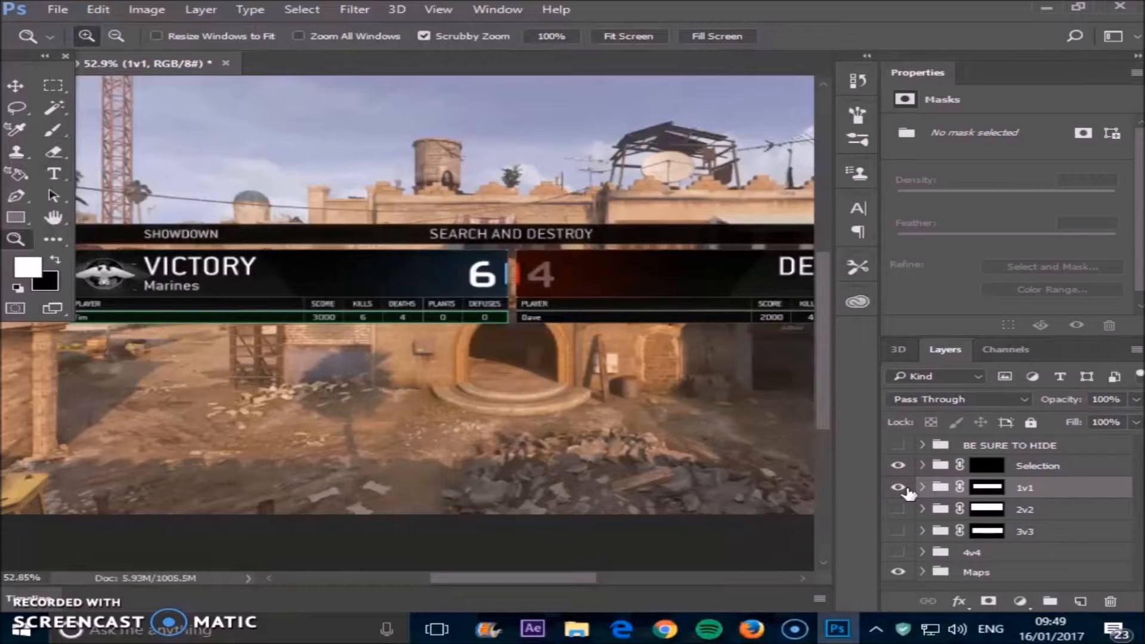
{"action": "left_click", "coordinate": [898, 488]}
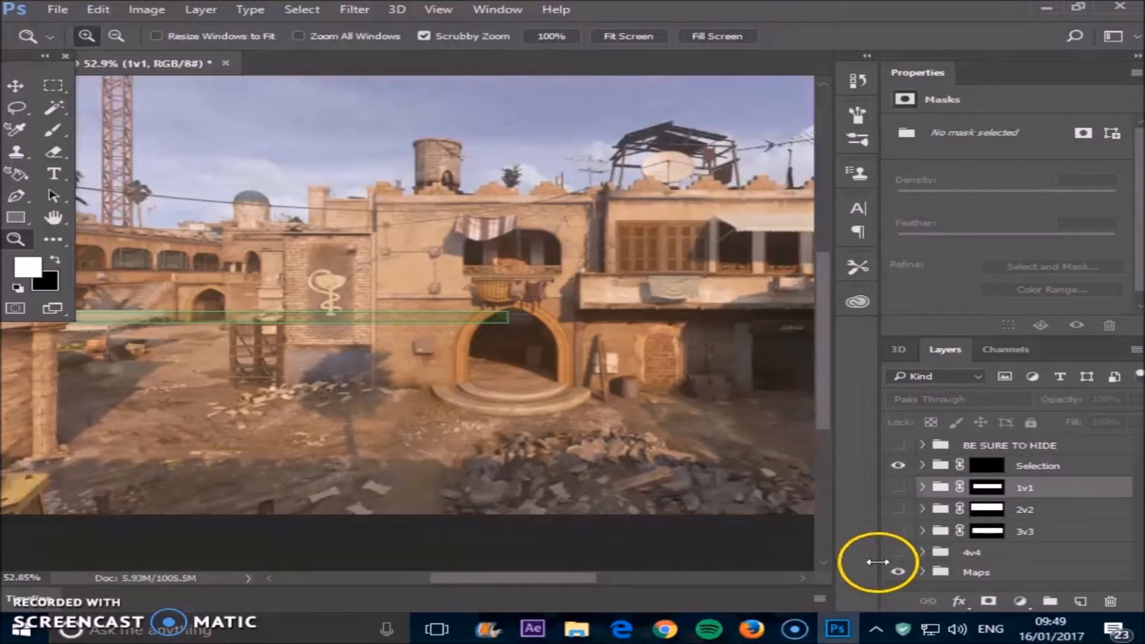
{"action": "left_click", "coordinate": [898, 511]}
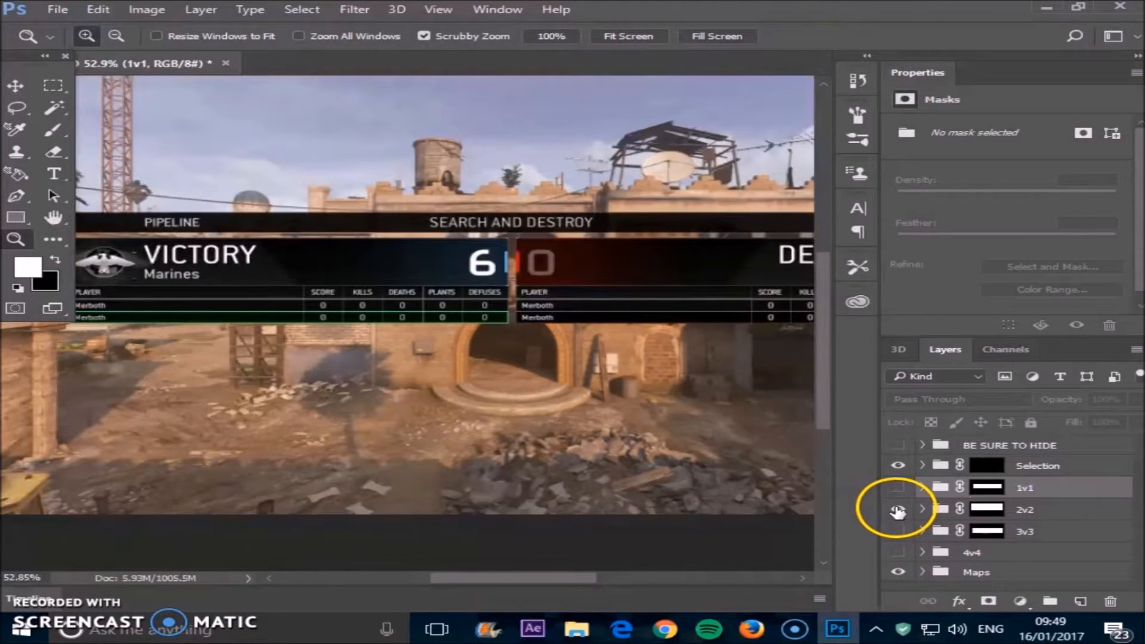
In the 2v2 group's Score folder, show 5 as the enemy score and collapse the Enemy Score folder
{"action": "left_click", "coordinate": [923, 510]}
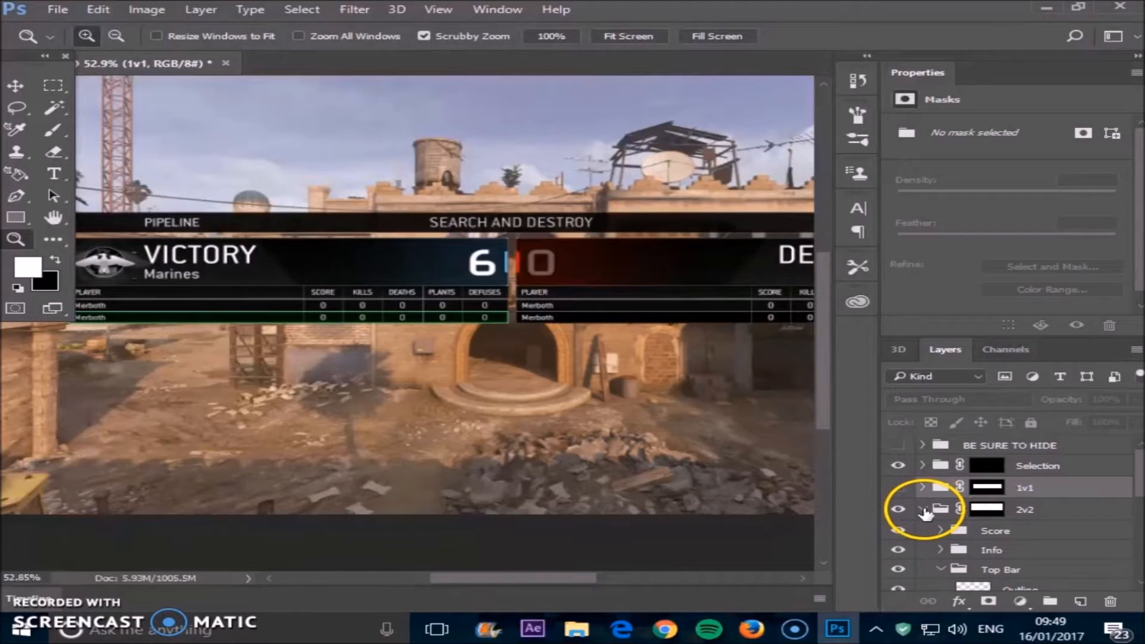
{"action": "left_click", "coordinate": [940, 530]}
{"action": "scroll", "coordinate": [947, 500], "scroll_direction": "down", "scroll_amount": 2}
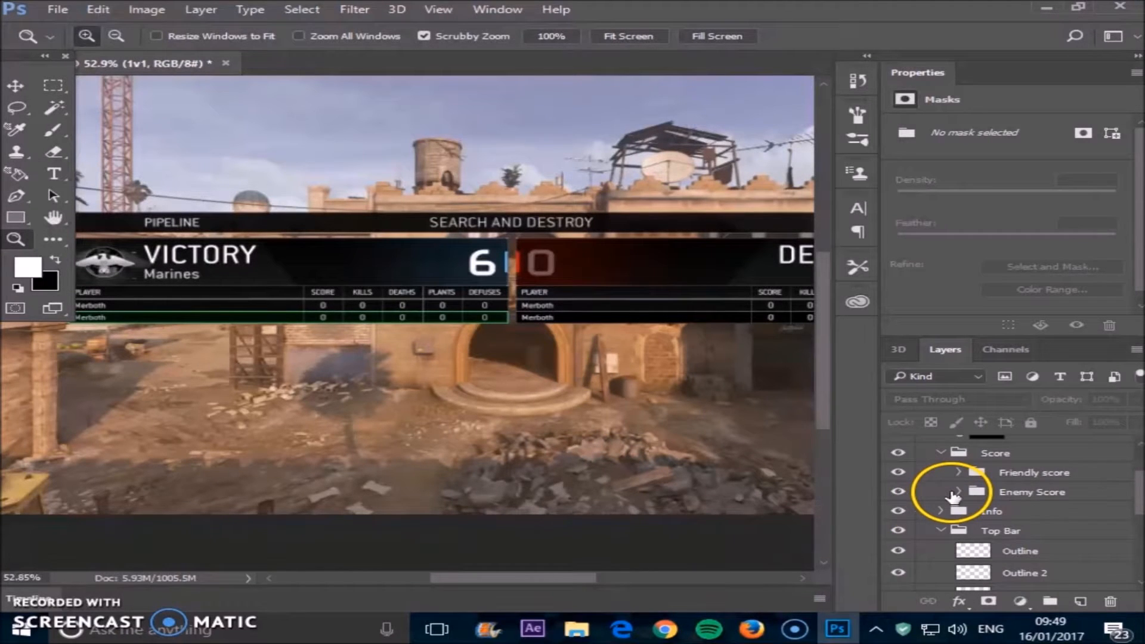
{"action": "left_click", "coordinate": [957, 494]}
{"action": "scroll", "coordinate": [960, 494], "scroll_direction": "down", "scroll_amount": 1}
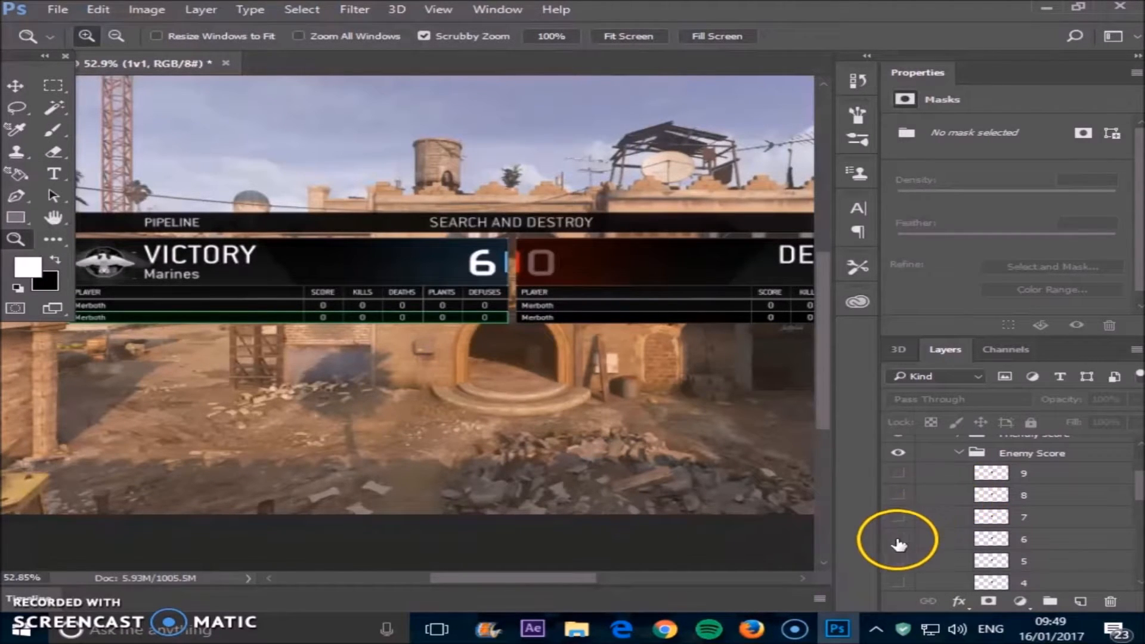
{"action": "left_click", "coordinate": [898, 561]}
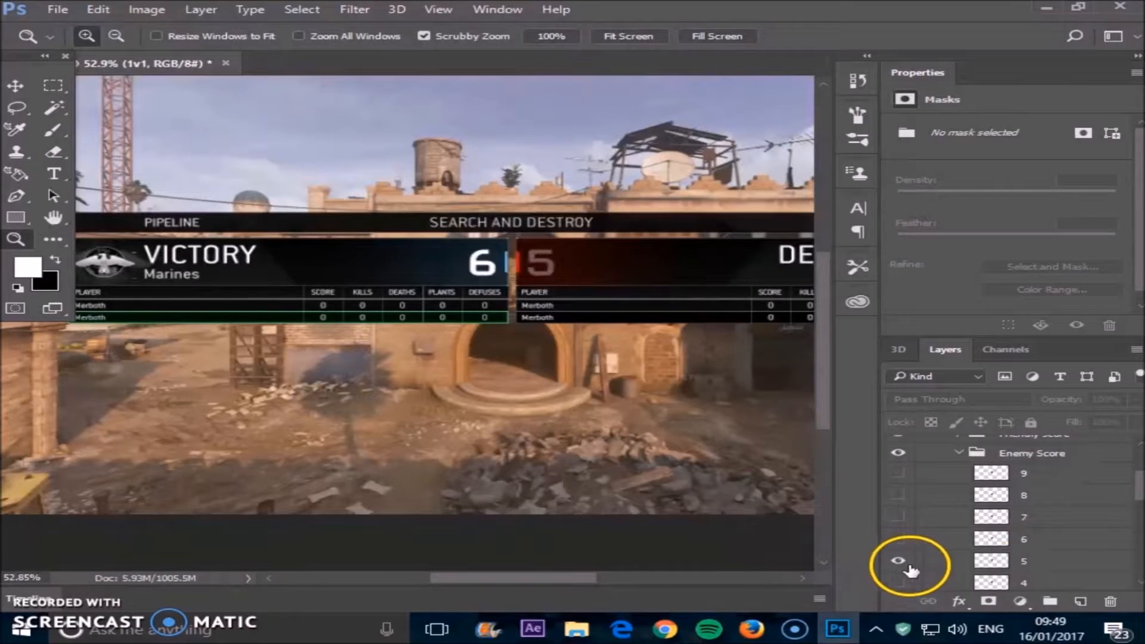
{"action": "scroll", "coordinate": [961, 525], "scroll_direction": "up", "scroll_amount": 2}
{"action": "left_click", "coordinate": [958, 492]}
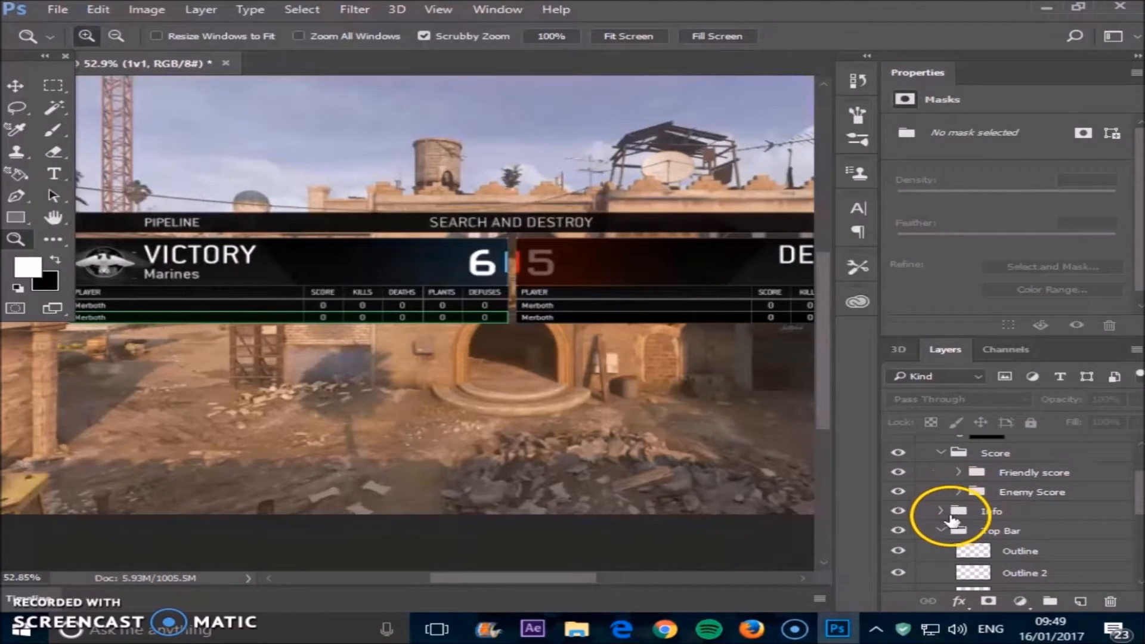
In the 2v2 group's Info folder, change the displayed map name from Pipeline to Showdown and collapse the Maps folder
{"action": "left_click", "coordinate": [940, 512]}
{"action": "scroll", "coordinate": [960, 533], "scroll_direction": "down", "scroll_amount": 1}
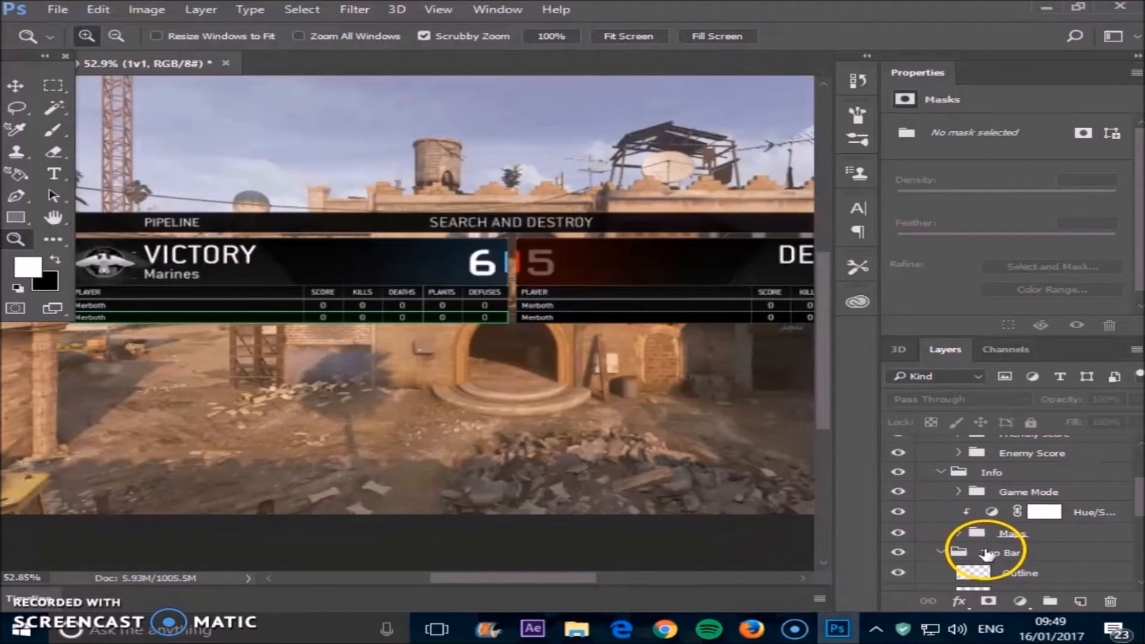
{"action": "left_click", "coordinate": [958, 532]}
{"action": "scroll", "coordinate": [960, 537], "scroll_direction": "down", "scroll_amount": 3}
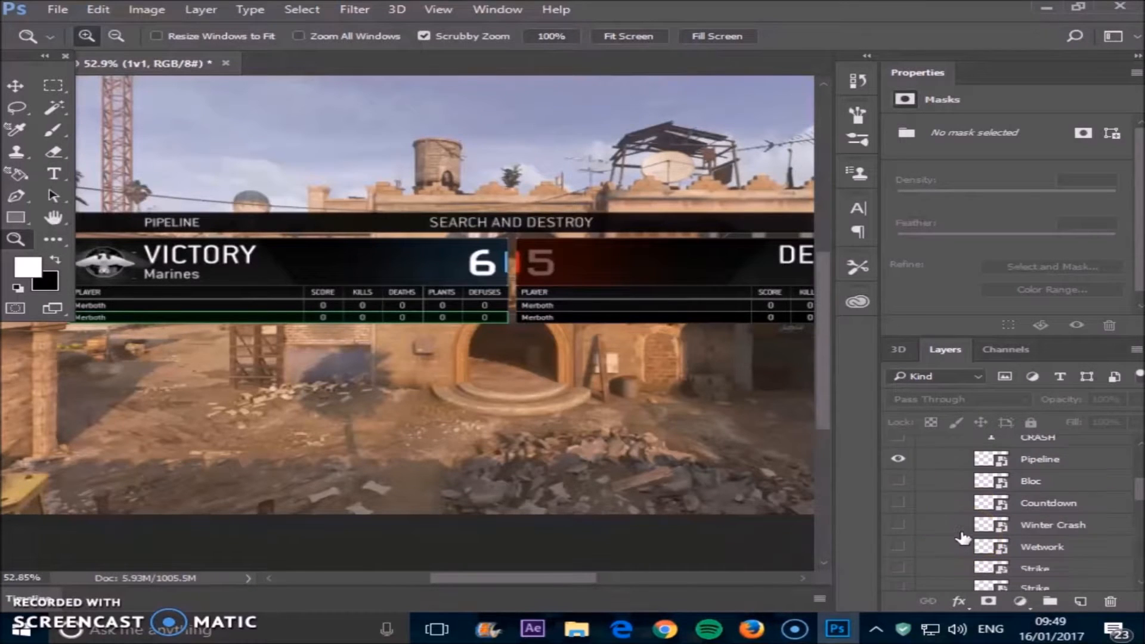
{"action": "left_click", "coordinate": [896, 552]}
{"action": "scroll", "coordinate": [899, 549], "scroll_direction": "up", "scroll_amount": 3}
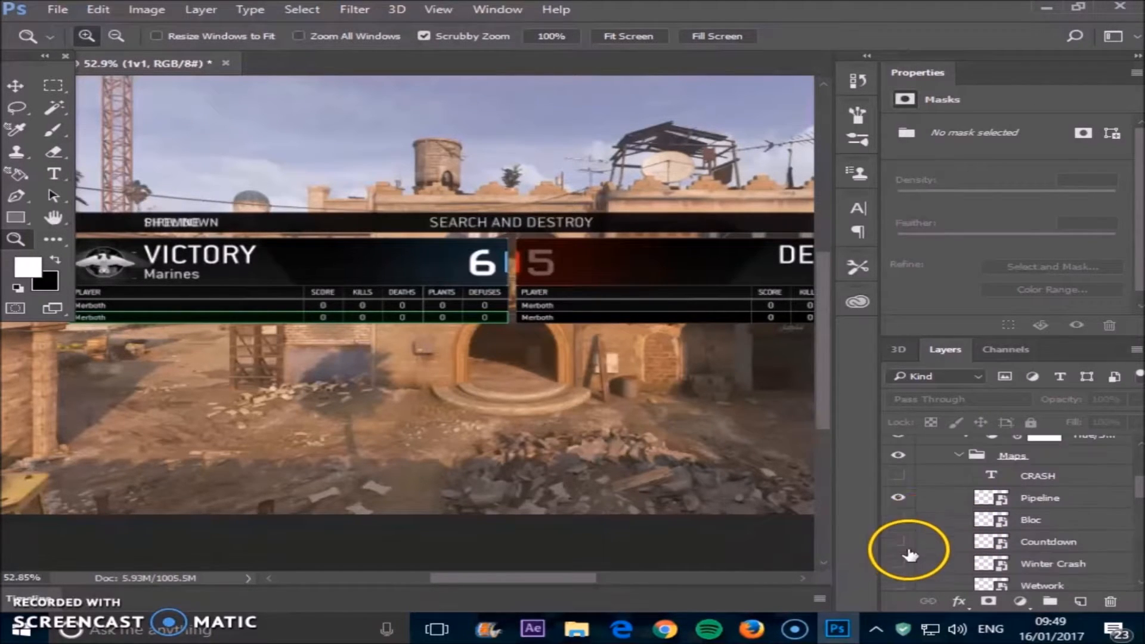
{"action": "left_click", "coordinate": [900, 537]}
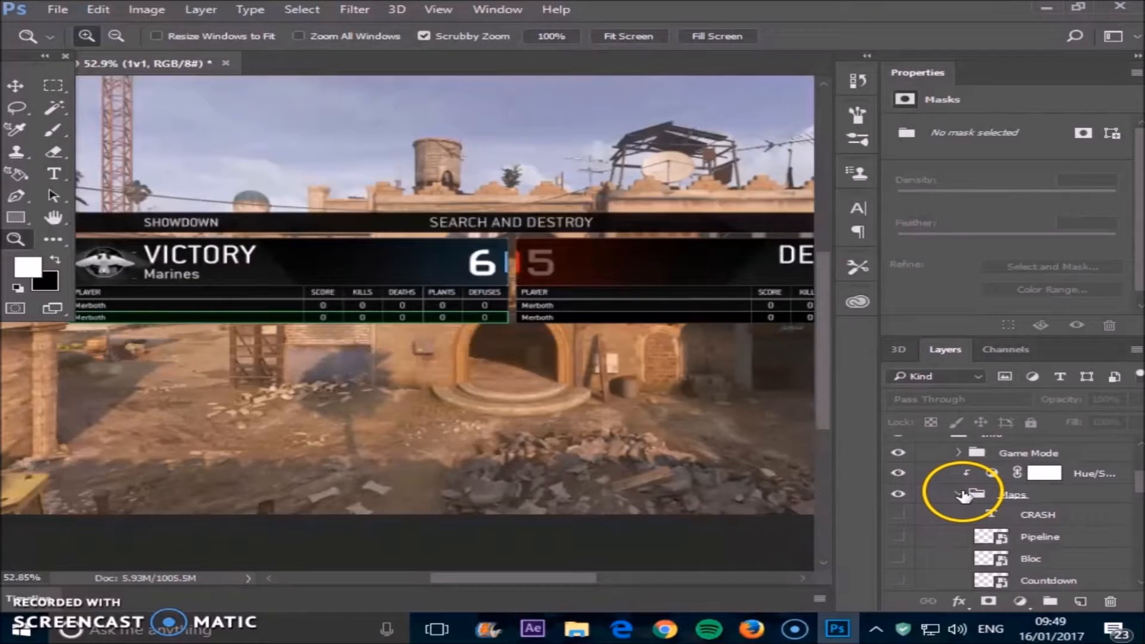
{"action": "left_click", "coordinate": [958, 494]}
Collapse the Top Bar and Info folders within the 2v2 group
{"action": "scroll", "coordinate": [960, 492], "scroll_direction": "down", "scroll_amount": 2}
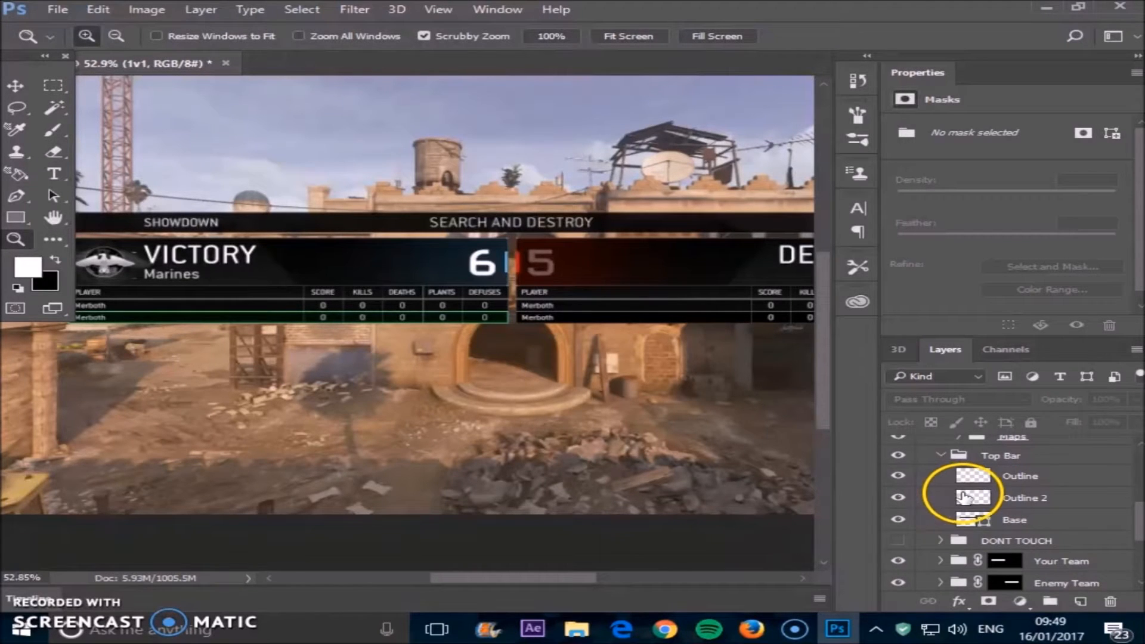
{"action": "left_click_drag", "start_coordinate": [572, 580], "coordinate": [650, 581]}
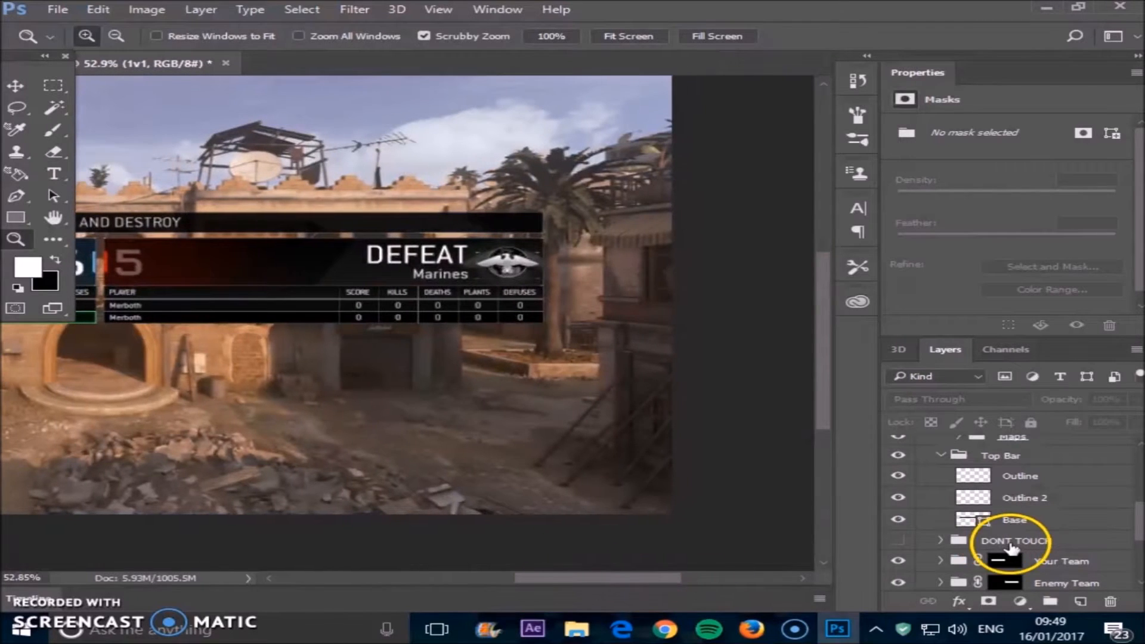
{"action": "scroll", "coordinate": [984, 525], "scroll_direction": "up", "scroll_amount": 2}
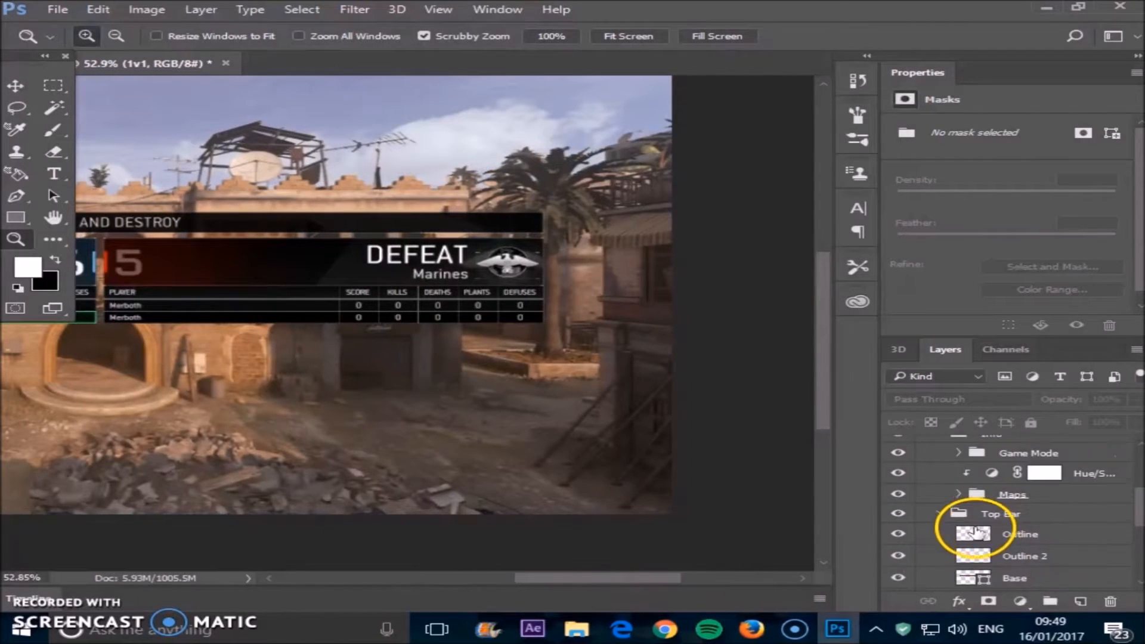
{"action": "left_click", "coordinate": [940, 514]}
{"action": "left_click", "coordinate": [940, 492]}
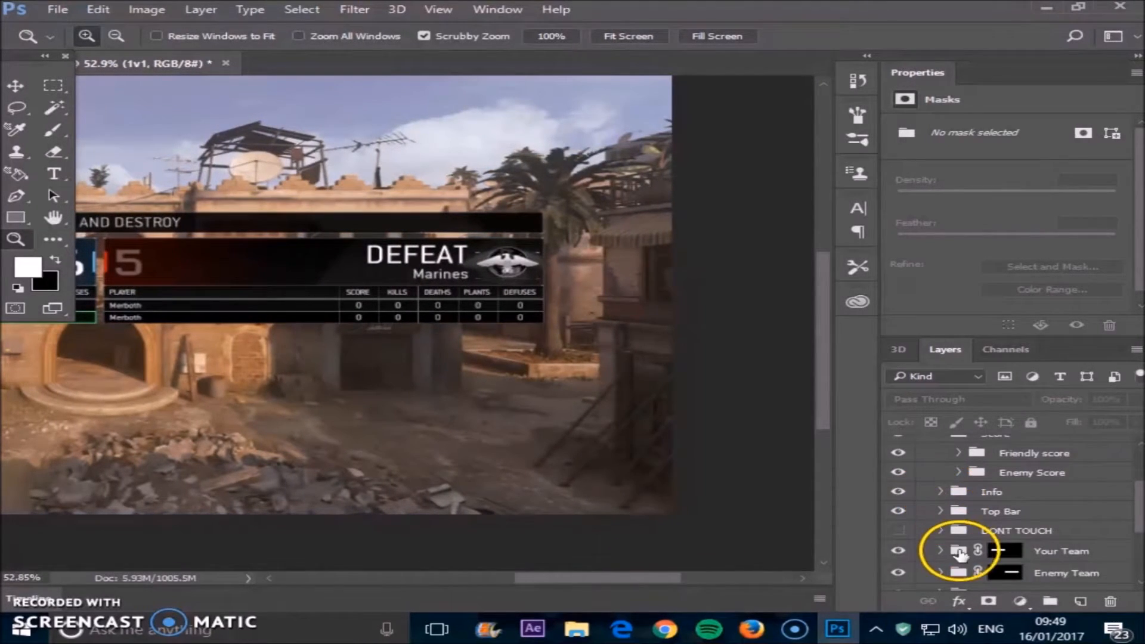
In the 2v2 group's Enemy Team folder, show Opfor in place of Marines and collapse the folder
{"action": "scroll", "coordinate": [955, 551], "scroll_direction": "down", "scroll_amount": 1}
{"action": "left_click", "coordinate": [941, 533]}
{"action": "scroll", "coordinate": [963, 537], "scroll_direction": "down", "scroll_amount": 1}
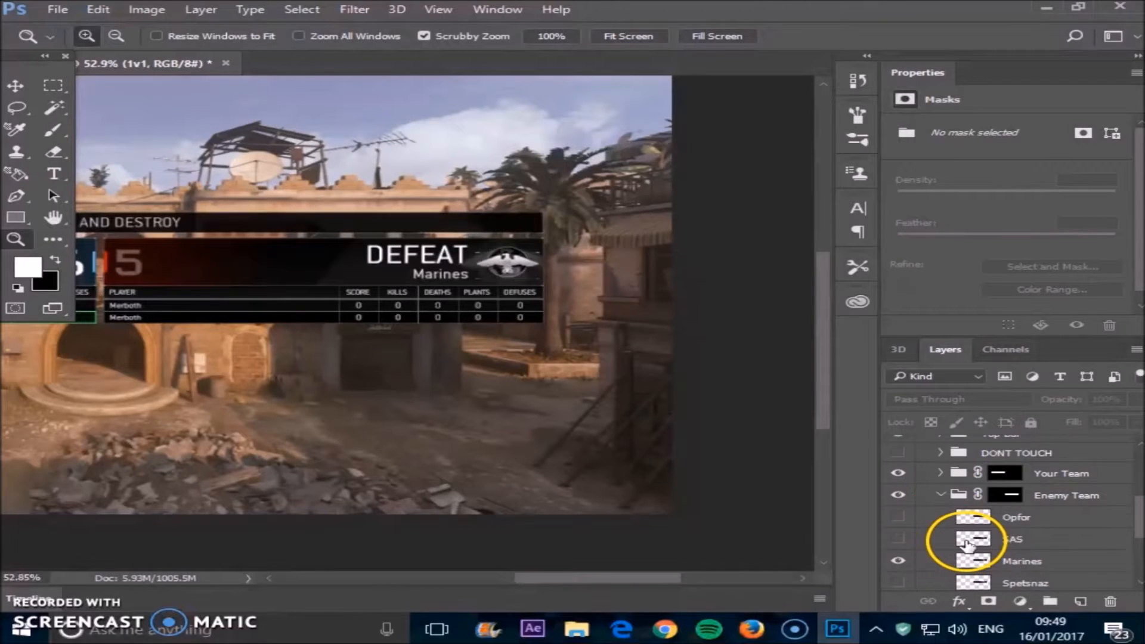
{"action": "left_click", "coordinate": [898, 517]}
{"action": "left_click", "coordinate": [897, 561]}
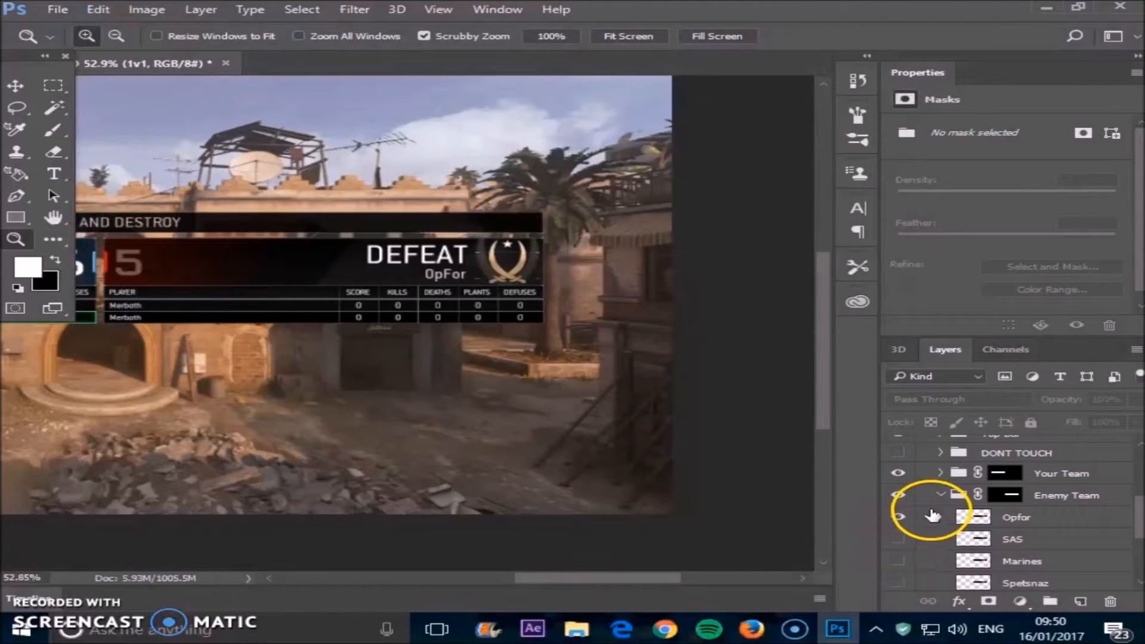
{"action": "left_click", "coordinate": [940, 495]}
Collapse the 2v2 group and preview the image with that group hidden, showing it again
{"action": "left_click_drag", "start_coordinate": [614, 576], "coordinate": [555, 573]}
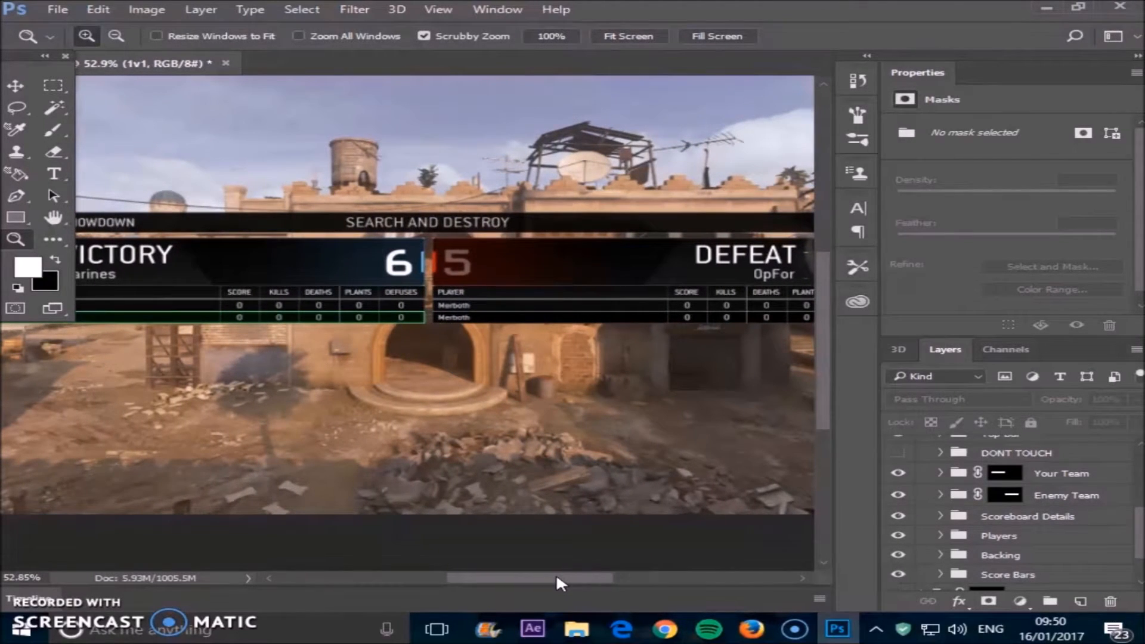
{"action": "scroll", "coordinate": [953, 524], "scroll_direction": "up", "scroll_amount": 5}
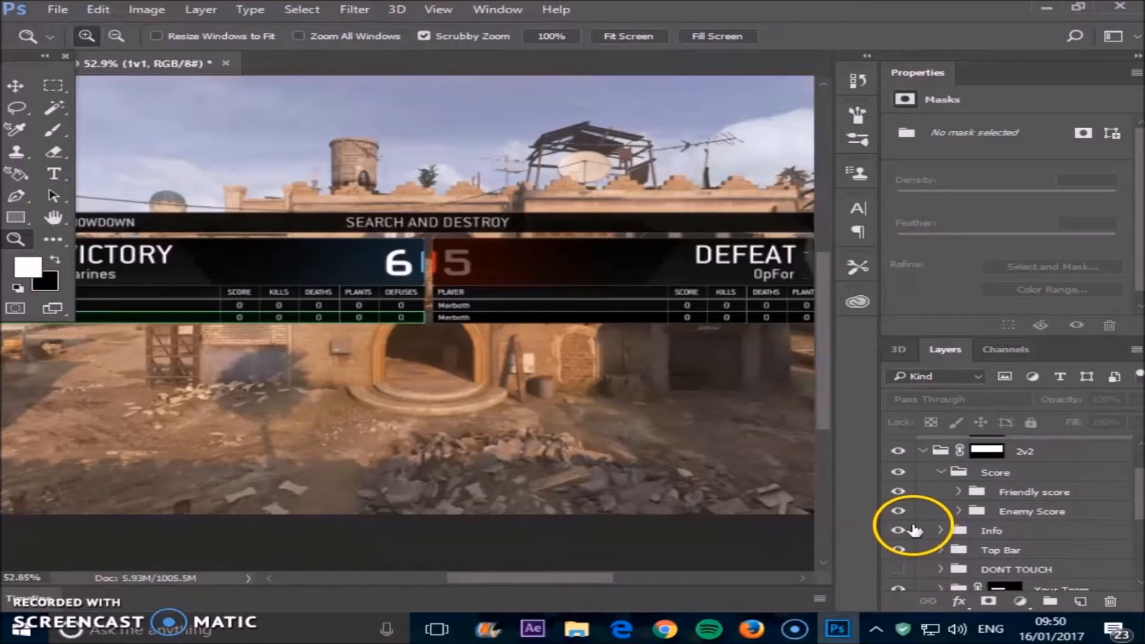
{"action": "left_click", "coordinate": [922, 510]}
{"action": "left_click", "coordinate": [898, 489]}
{"action": "left_click", "coordinate": [897, 490]}
{"action": "left_click_drag", "start_coordinate": [898, 489], "coordinate": [896, 471]}
{"action": "left_click", "coordinate": [897, 470]}
{"action": "left_click", "coordinate": [922, 490]}
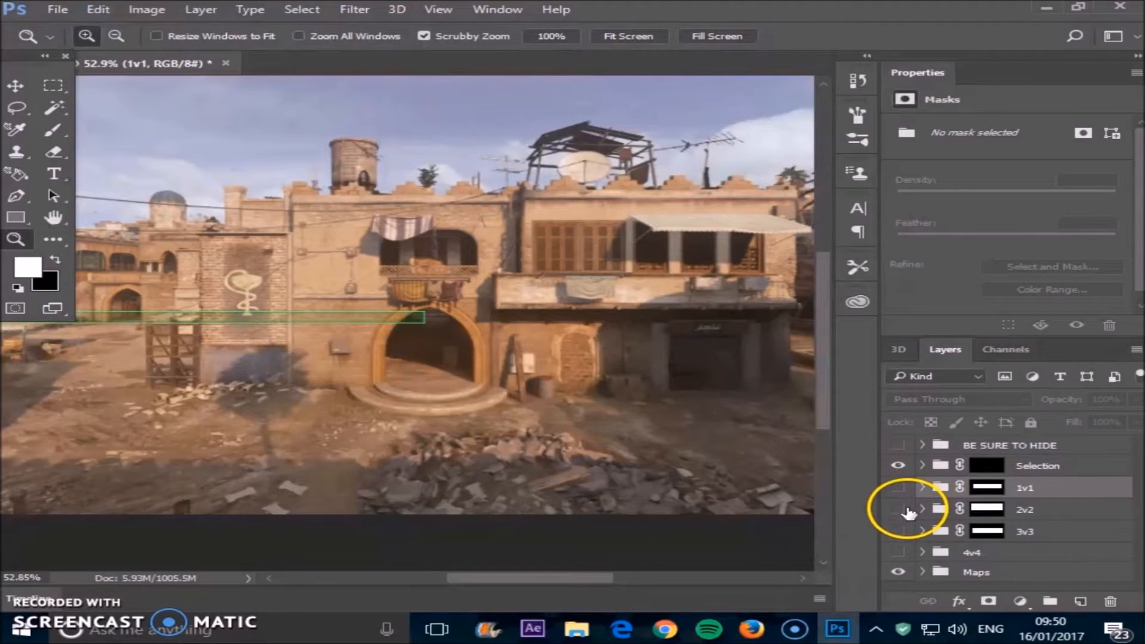
{"action": "left_click", "coordinate": [898, 528]}
{"action": "left_click", "coordinate": [899, 525]}
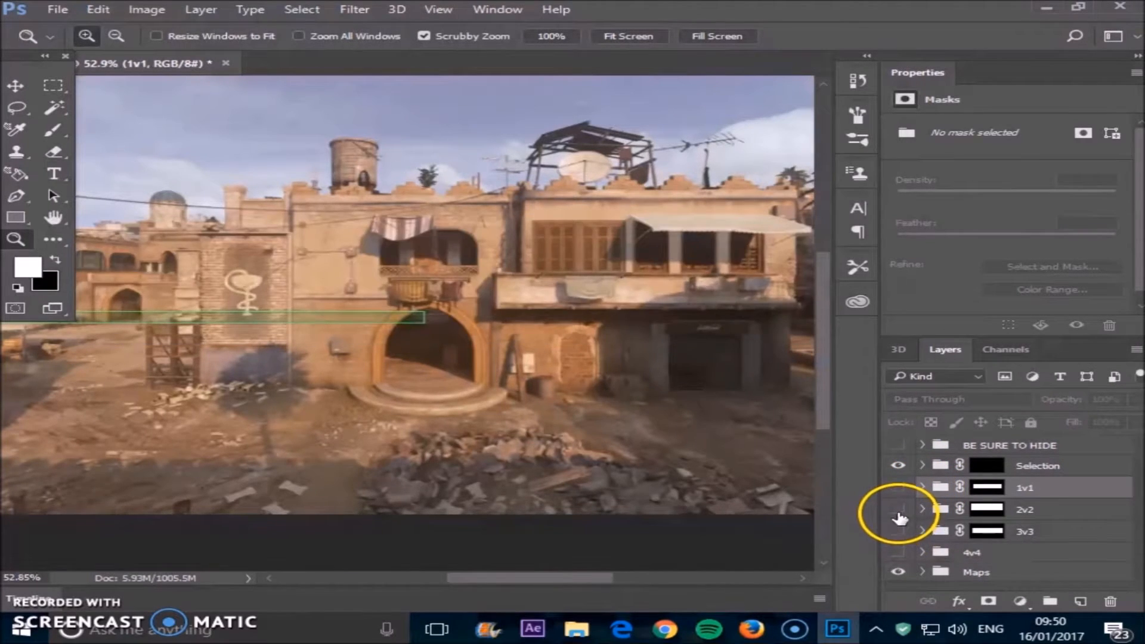
Reopen the 2v2 group and preview the scoreboard without the Scoreboard Details folder, showing the folder again
{"action": "left_click", "coordinate": [921, 509]}
{"action": "scroll", "coordinate": [972, 513], "scroll_direction": "down", "scroll_amount": 5}
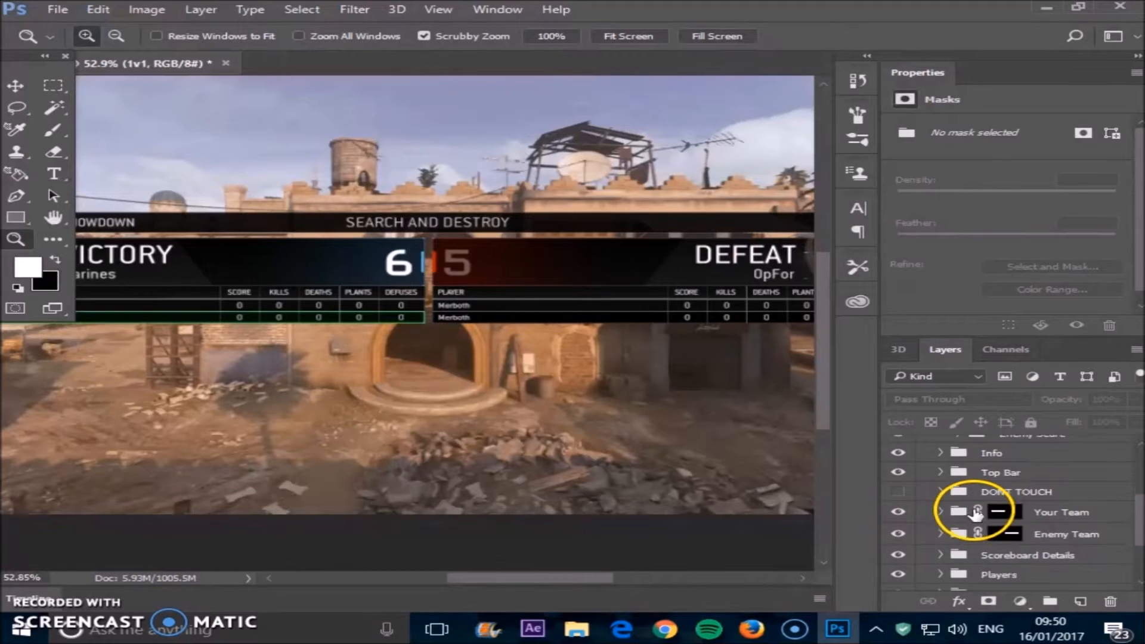
{"action": "left_click", "coordinate": [899, 497]}
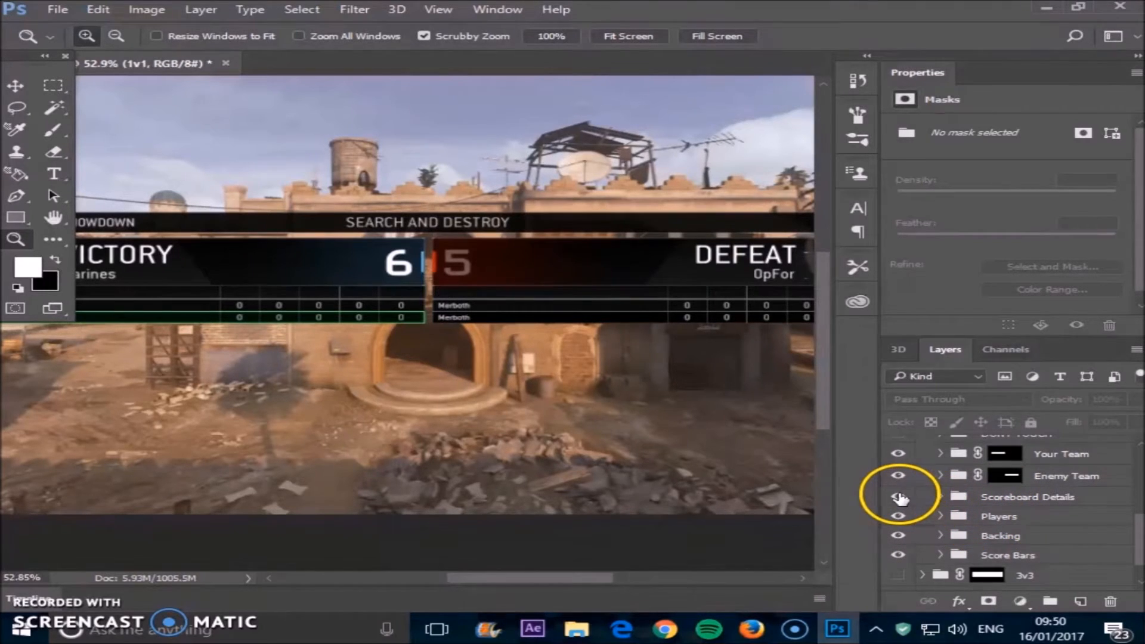
Expand the Players folder, its Enemy Players folder and the folder of enemy player 2
{"action": "left_click", "coordinate": [940, 517]}
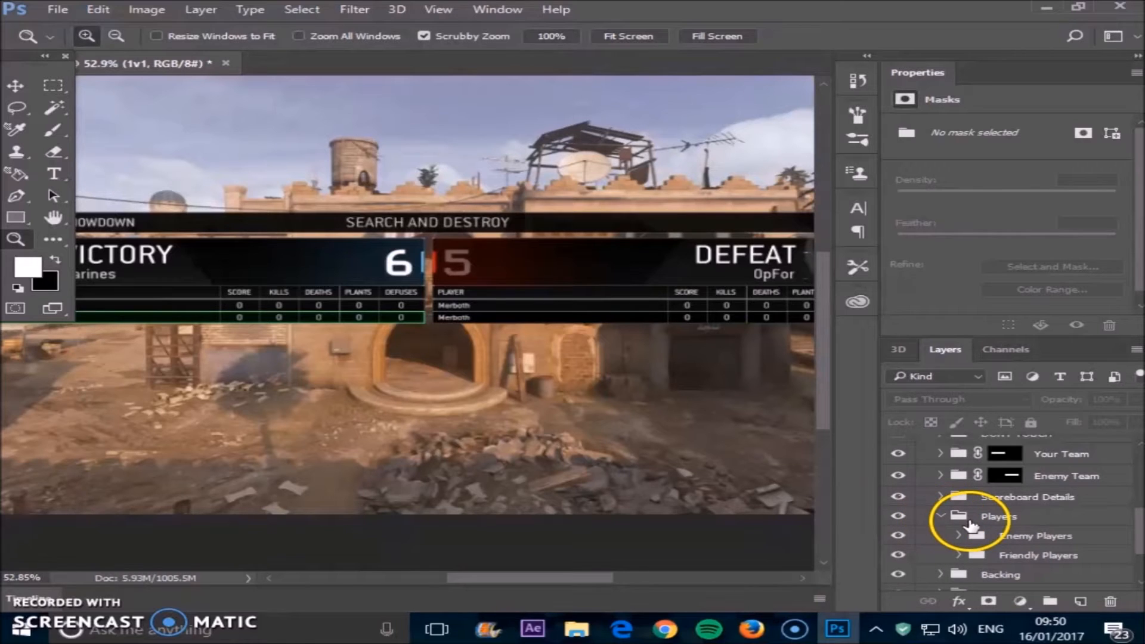
{"action": "scroll", "coordinate": [978, 525], "scroll_direction": "down", "scroll_amount": 2}
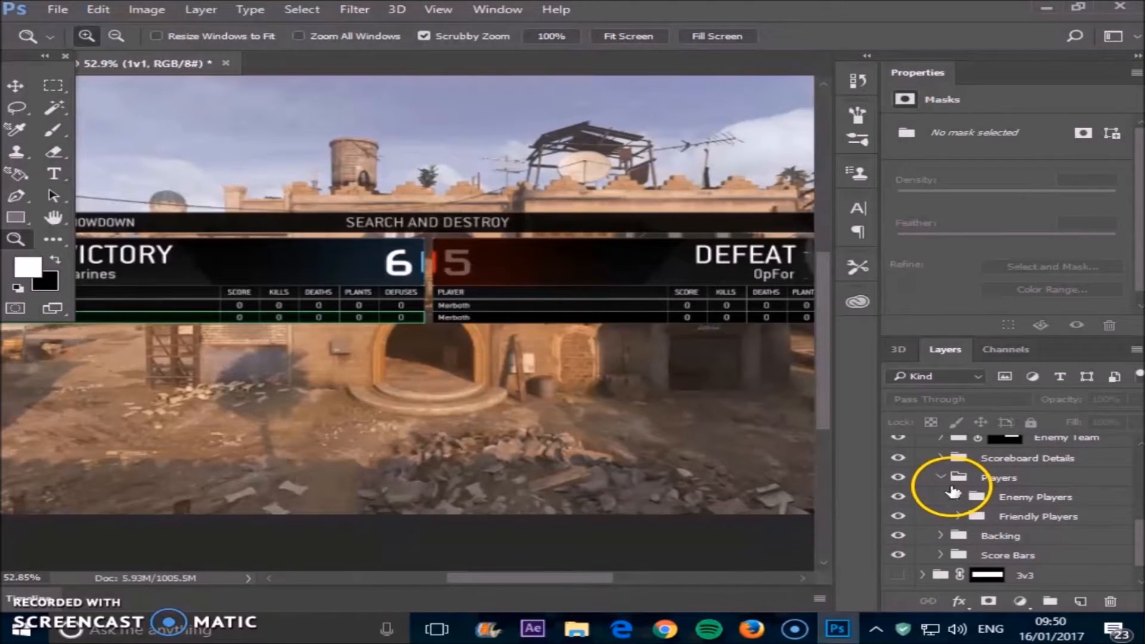
{"action": "left_click", "coordinate": [958, 497]}
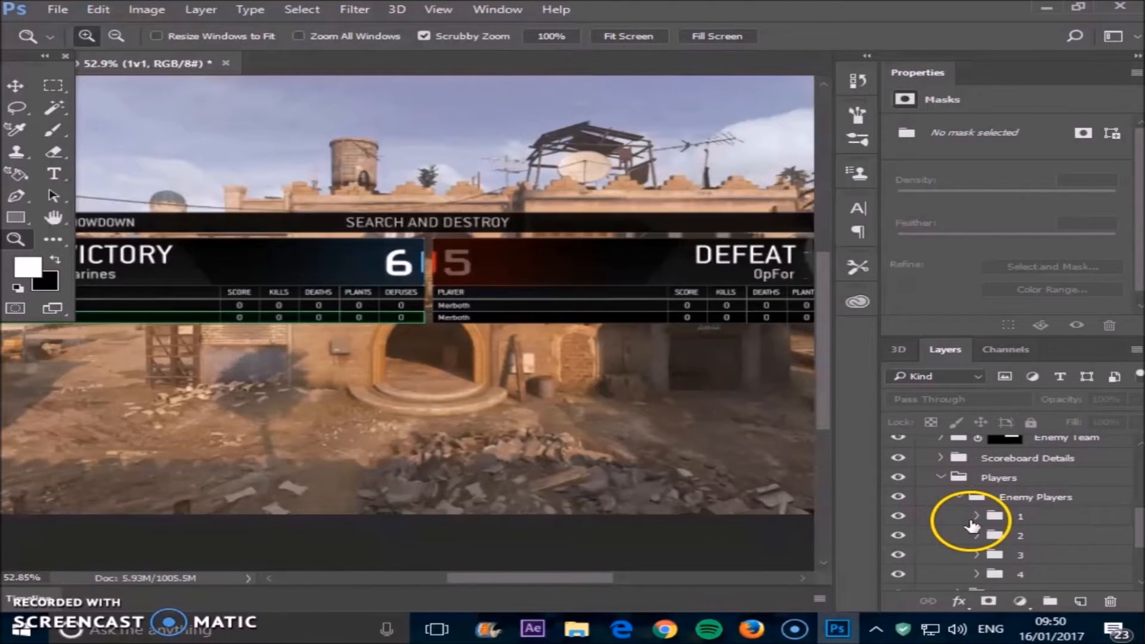
{"action": "left_click", "coordinate": [976, 516]}
{"action": "left_click", "coordinate": [975, 516]}
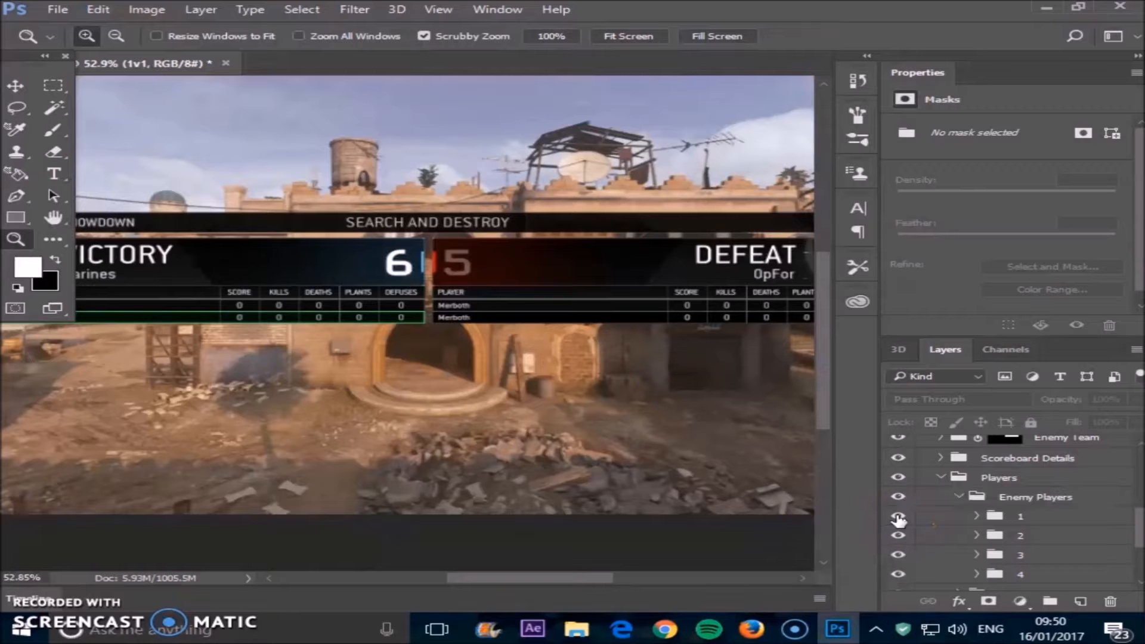
{"action": "left_click", "coordinate": [976, 535]}
{"action": "scroll", "coordinate": [978, 539], "scroll_direction": "down", "scroll_amount": 2}
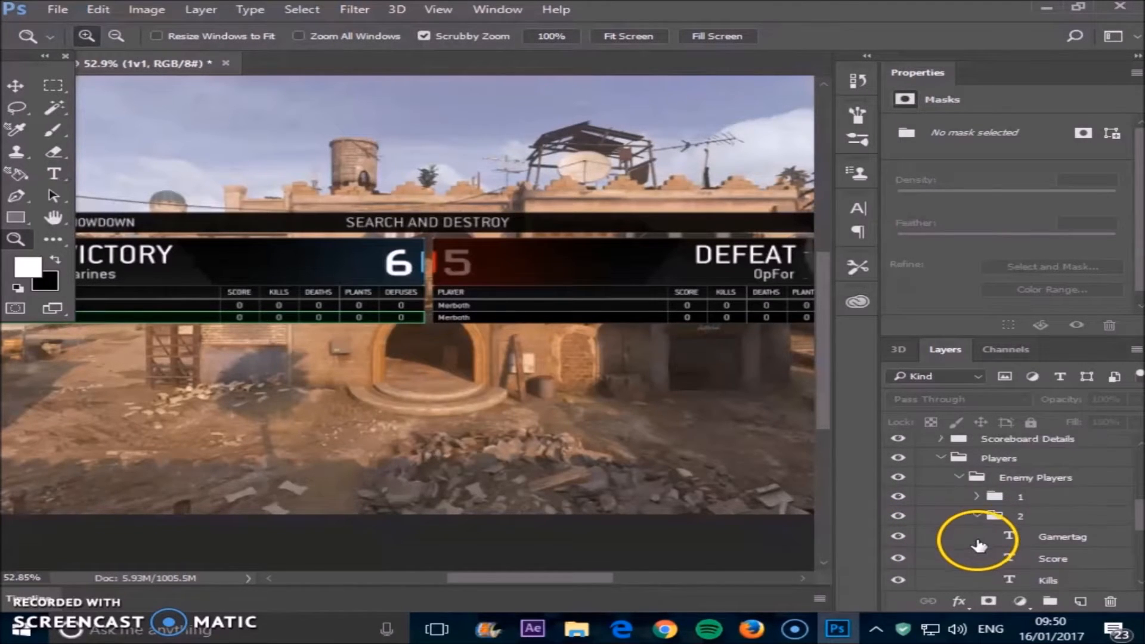
Replace enemy player 2's Gamertag text with a new player name
{"action": "double_click", "coordinate": [1011, 517]}
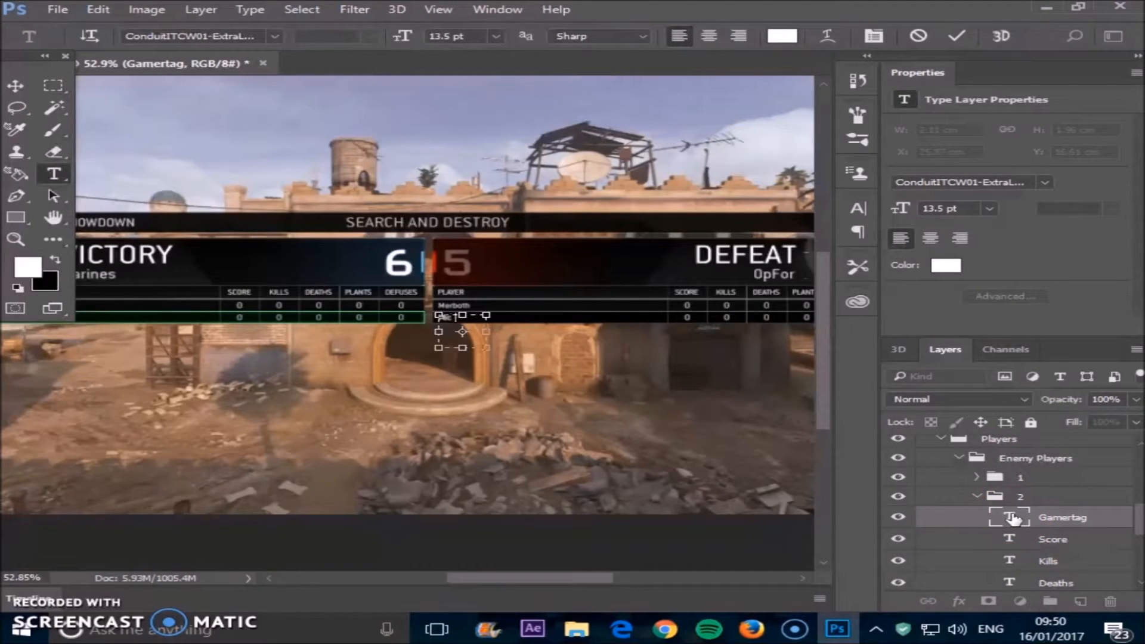
{"action": "scroll", "coordinate": [783, 449], "scroll_direction": "down", "scroll_amount": 5}
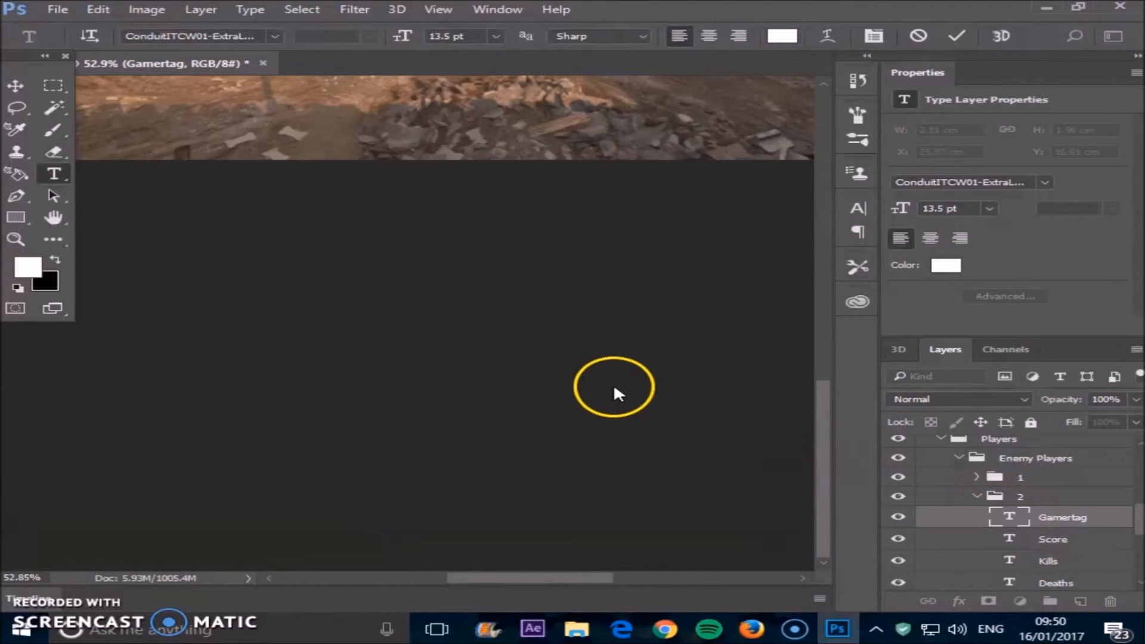
{"action": "scroll", "coordinate": [614, 390], "scroll_direction": "up", "scroll_amount": 4}
{"action": "key", "text": "Escape"}
{"action": "key", "text": "z"}
{"action": "scroll", "coordinate": [599, 349], "scroll_direction": "up", "scroll_amount": 1}
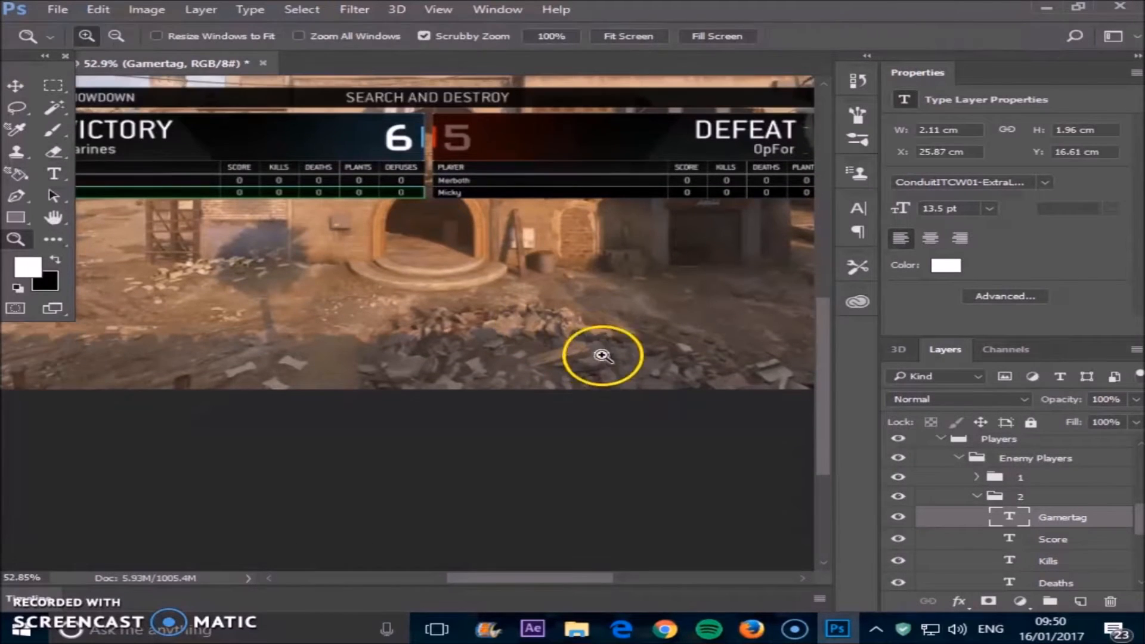
Collapse the enemy player 2 folder and its parent Enemy Players folder
{"action": "left_click", "coordinate": [1011, 539]}
{"action": "left_click", "coordinate": [977, 498]}
{"action": "scroll", "coordinate": [948, 524], "scroll_direction": "up", "scroll_amount": 2}
{"action": "scroll", "coordinate": [954, 530], "scroll_direction": "down", "scroll_amount": 3}
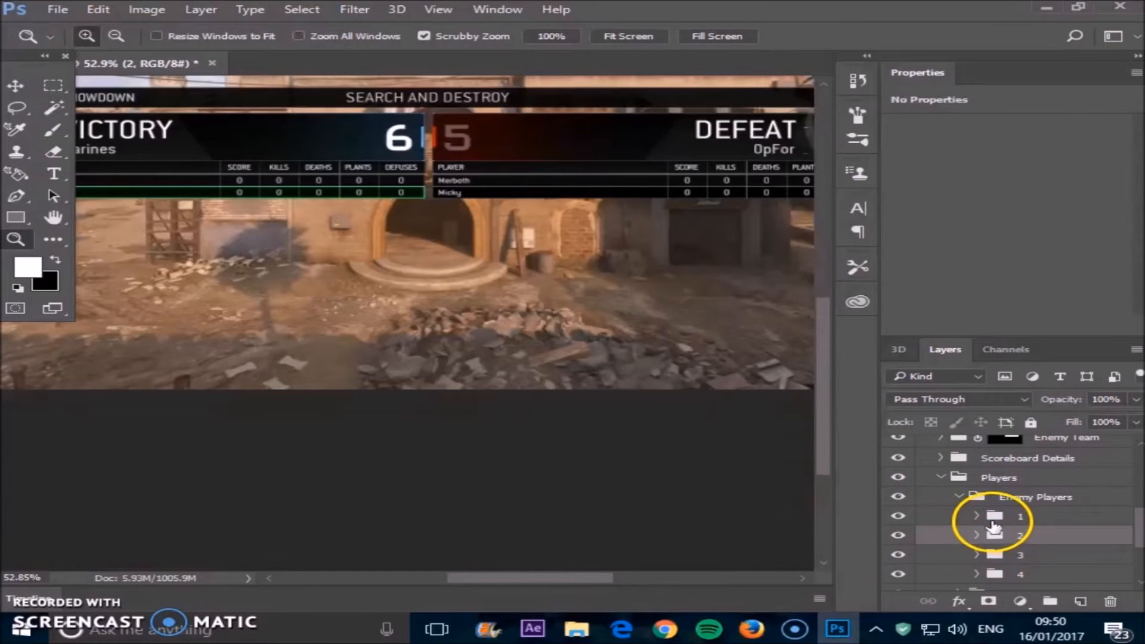
{"action": "left_click", "coordinate": [956, 499]}
{"action": "left_click", "coordinate": [957, 497]}
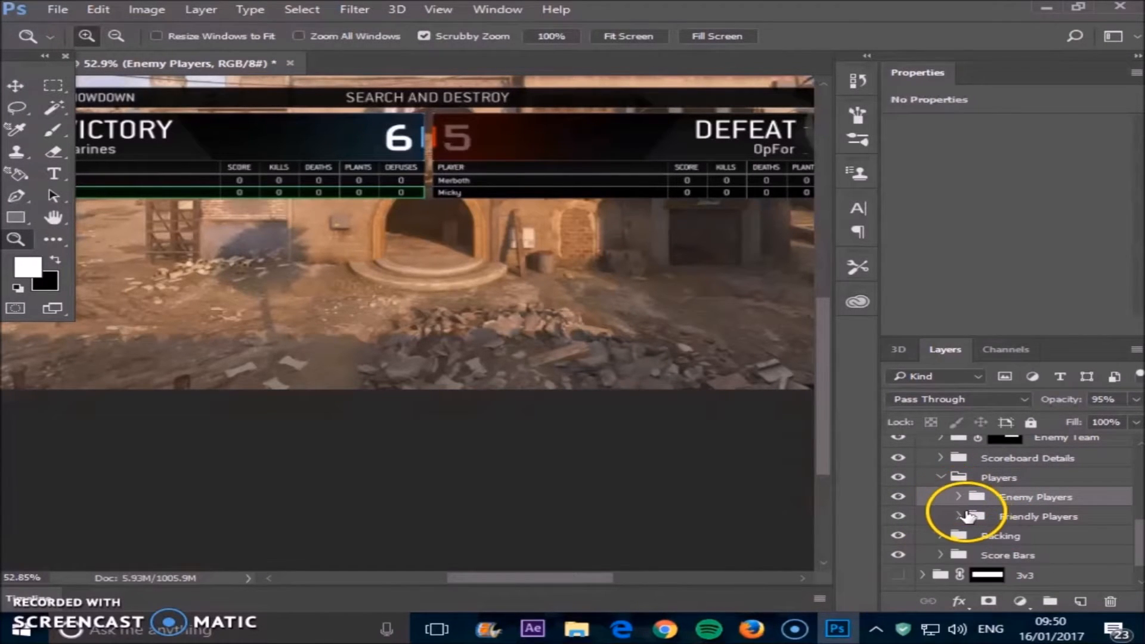
Expand the Friendly Players folder and replace friendly player 2's Gamertag text with a new player name
{"action": "scroll", "coordinate": [957, 517], "scroll_direction": "down", "scroll_amount": 2}
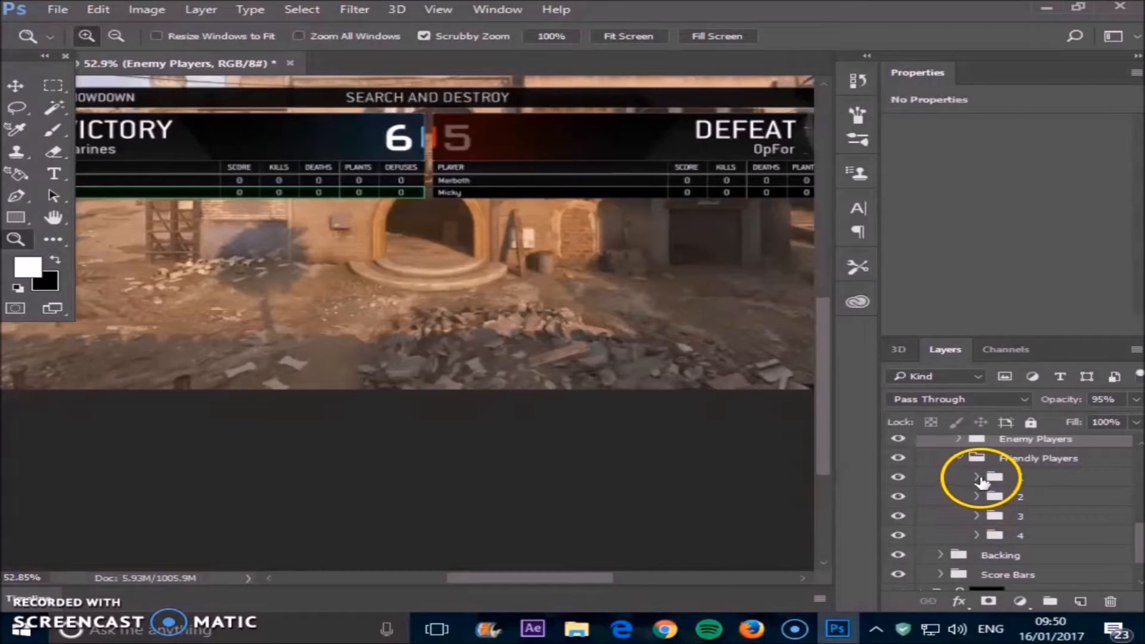
{"action": "left_click_drag", "start_coordinate": [596, 578], "coordinate": [555, 577]}
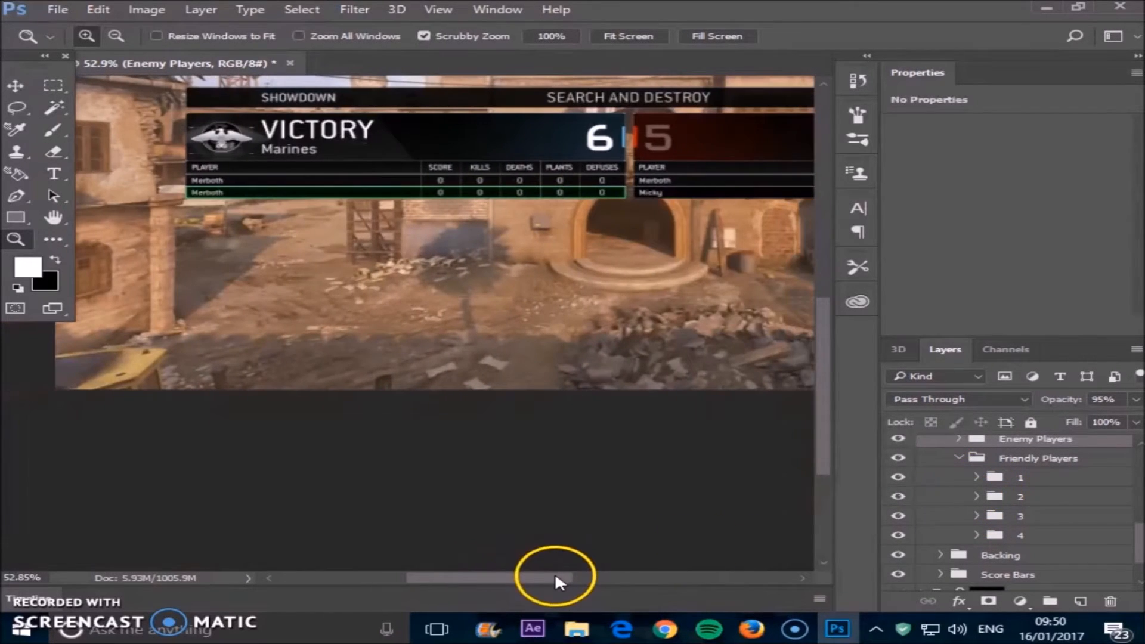
{"action": "left_click", "coordinate": [977, 497]}
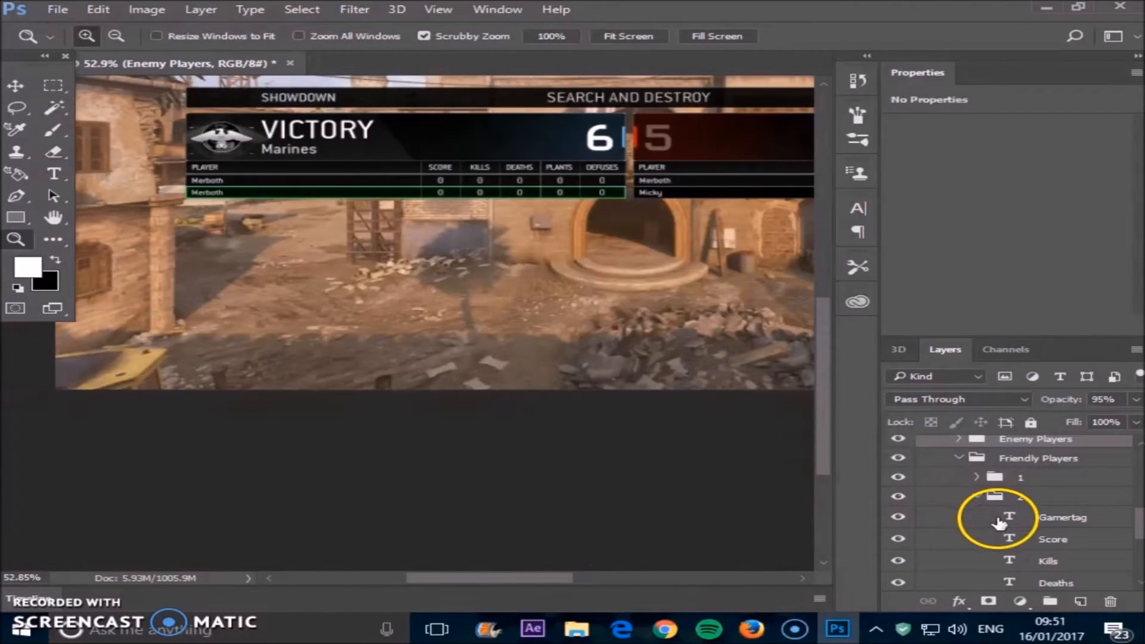
{"action": "double_click", "coordinate": [1008, 518]}
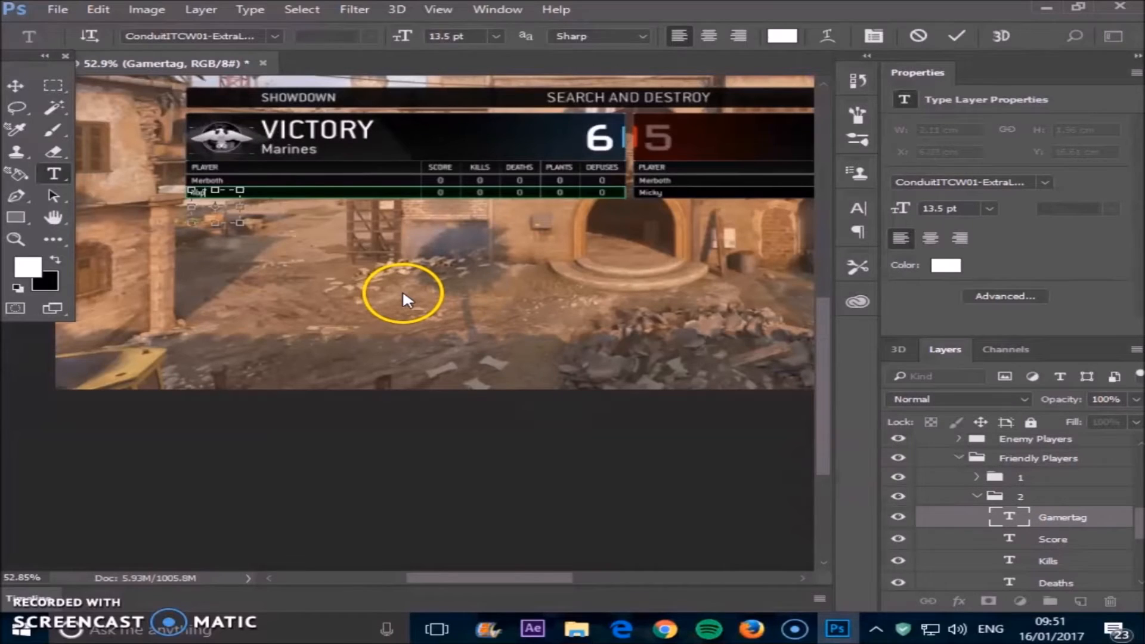
{"action": "key", "text": "ctrl+Return"}
{"action": "key", "text": "z"}
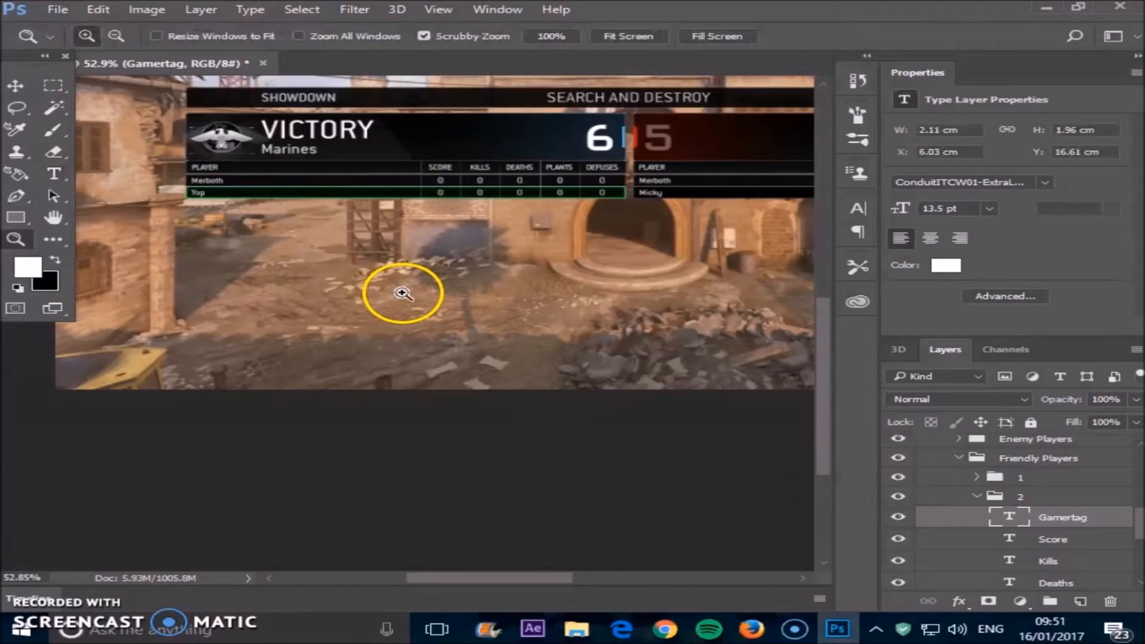
Collapse the friendly player 2 folder, and hide and collapse the 2v2 group
{"action": "left_click", "coordinate": [983, 496]}
{"action": "scroll", "coordinate": [981, 513], "scroll_direction": "up", "scroll_amount": 1}
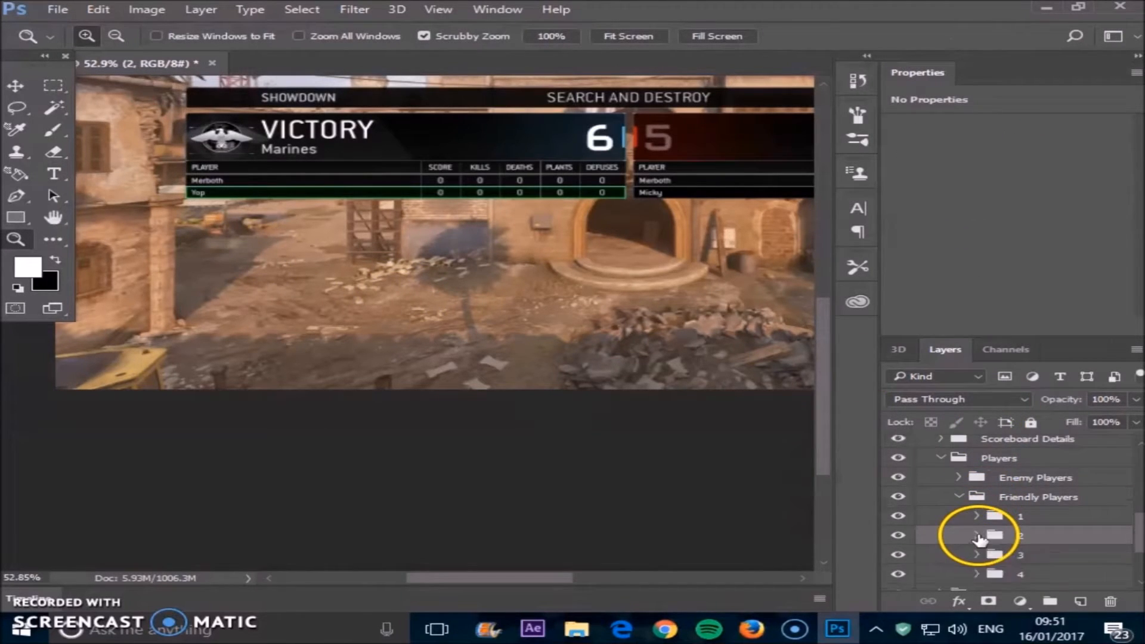
{"action": "left_click", "coordinate": [976, 535]}
{"action": "scroll", "coordinate": [980, 536], "scroll_direction": "down", "scroll_amount": 2}
{"action": "scroll", "coordinate": [977, 533], "scroll_direction": "up", "scroll_amount": 10}
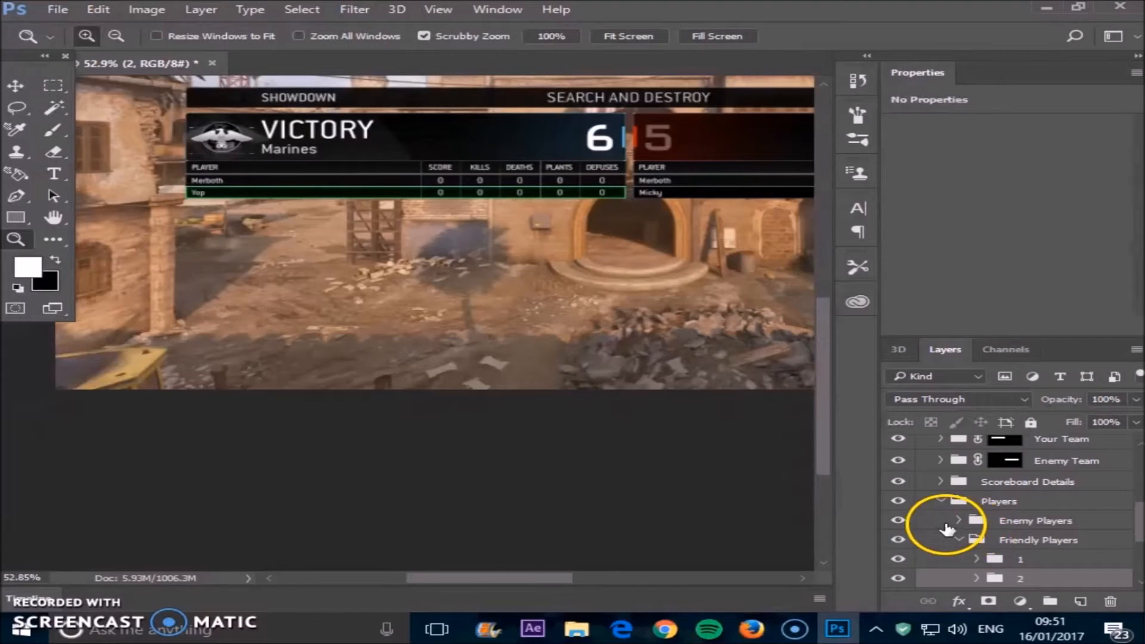
{"action": "scroll", "coordinate": [901, 497], "scroll_direction": "up", "scroll_amount": 1}
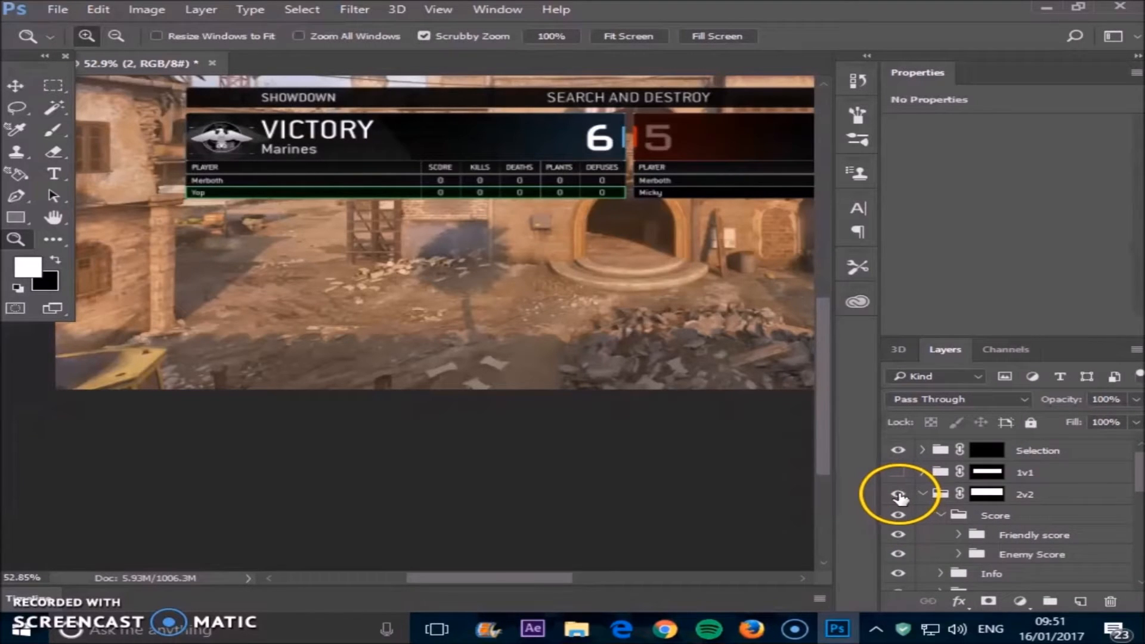
{"action": "left_click", "coordinate": [899, 494]}
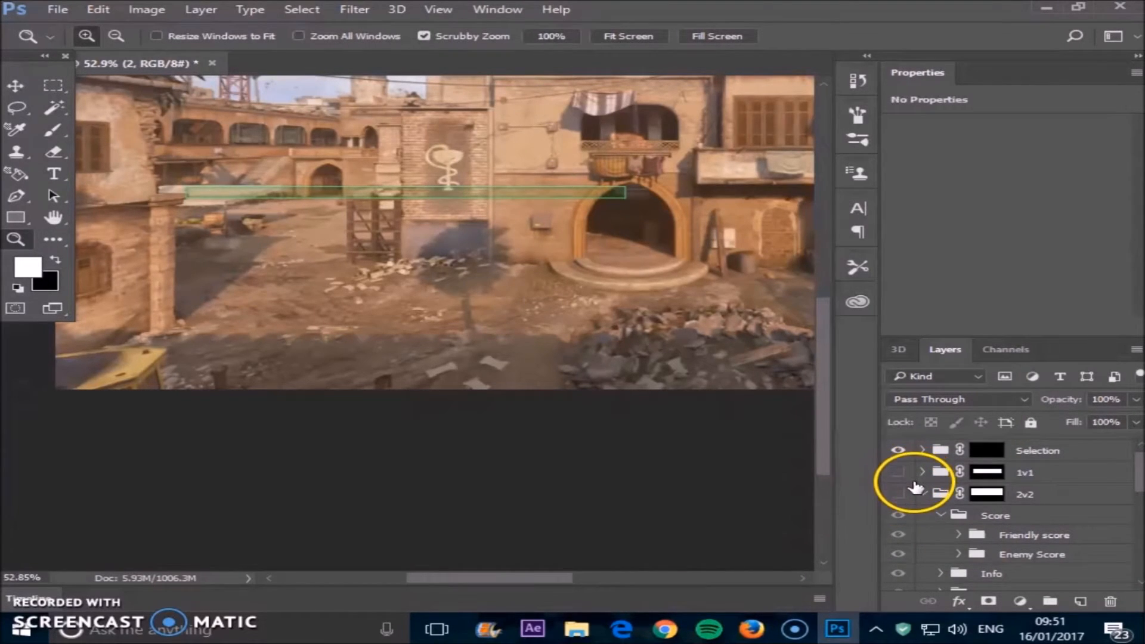
{"action": "left_click", "coordinate": [925, 495]}
{"action": "left_click", "coordinate": [922, 495]}
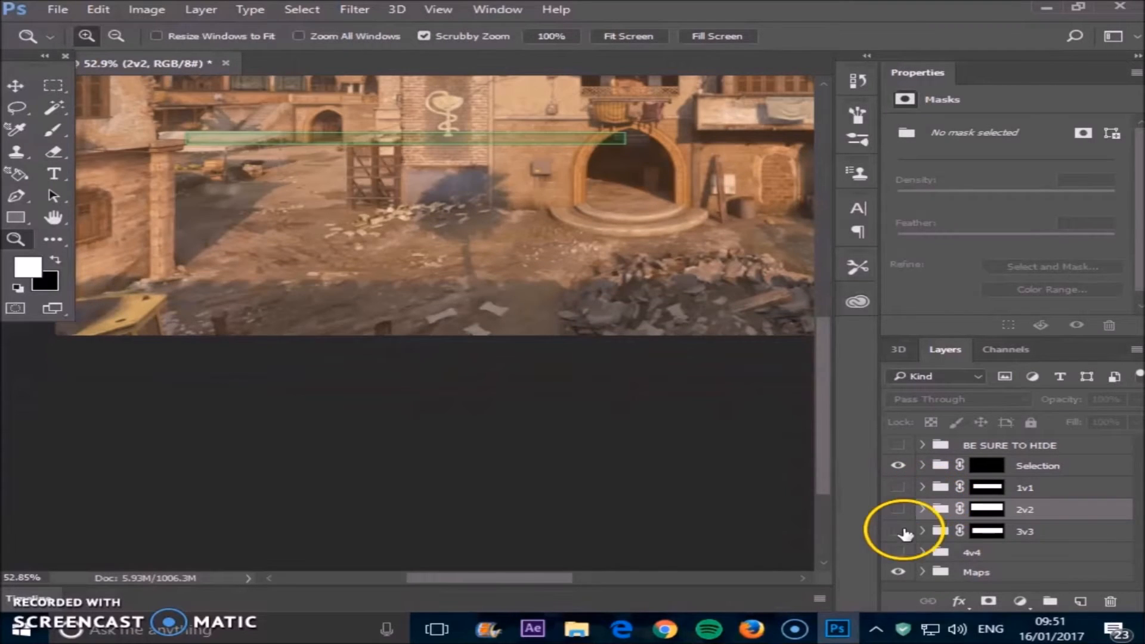
Show the 3v3 group and expand it down to its Players and Friendly Players folders
{"action": "left_click", "coordinate": [898, 531]}
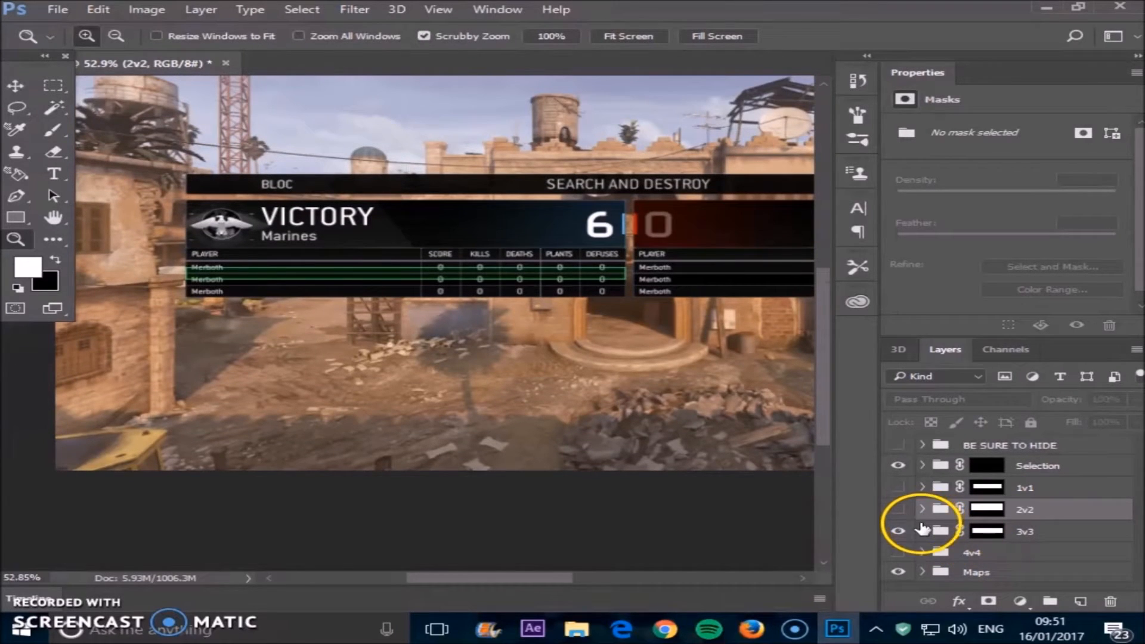
{"action": "left_click", "coordinate": [923, 531]}
{"action": "scroll", "coordinate": [965, 512], "scroll_direction": "down", "scroll_amount": 4}
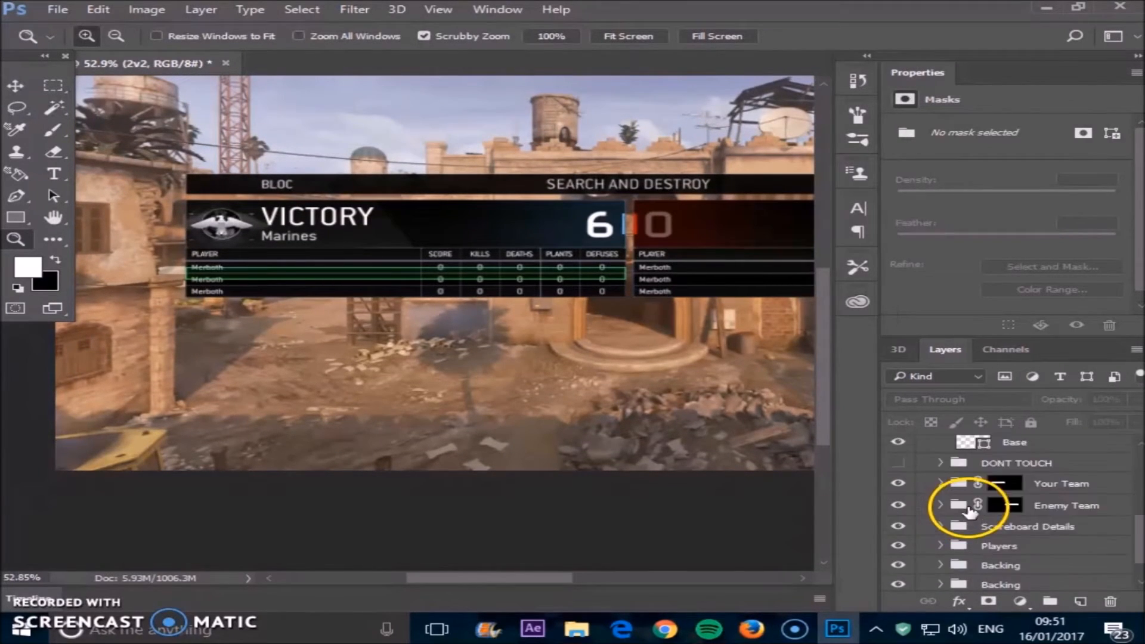
{"action": "left_click", "coordinate": [941, 508]}
{"action": "scroll", "coordinate": [948, 539], "scroll_direction": "down", "scroll_amount": 1}
{"action": "left_click", "coordinate": [958, 504]}
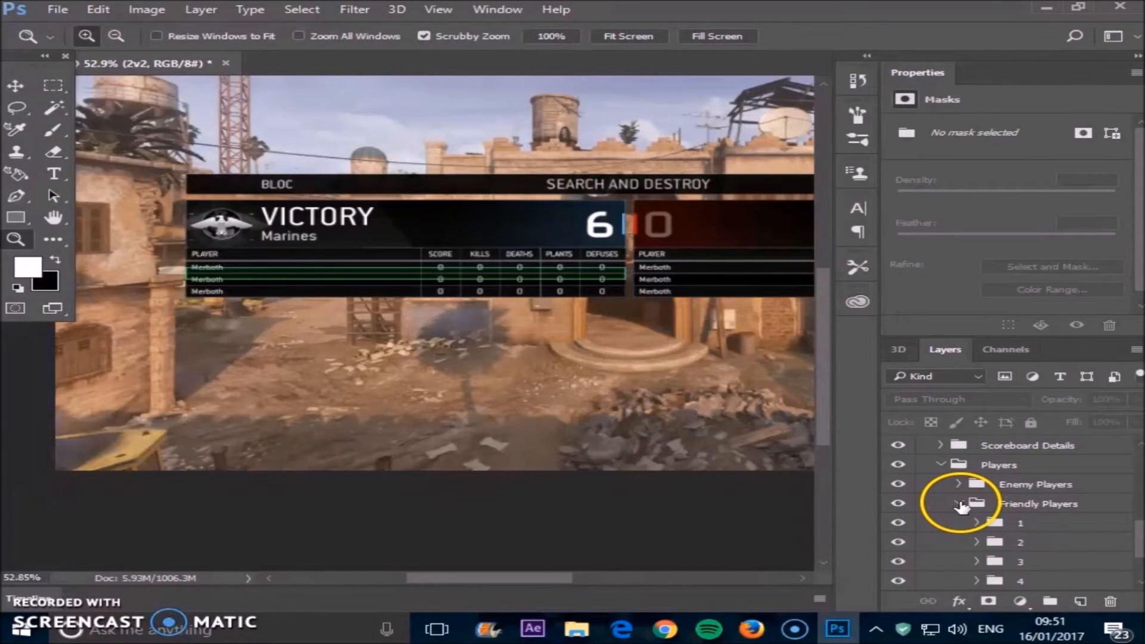
{"action": "scroll", "coordinate": [960, 506], "scroll_direction": "down", "scroll_amount": 1}
Replace the Gamertag text of friendly player 3 in the 3v3 group with a new player name and collapse that player's folder
{"action": "left_click", "coordinate": [976, 504]}
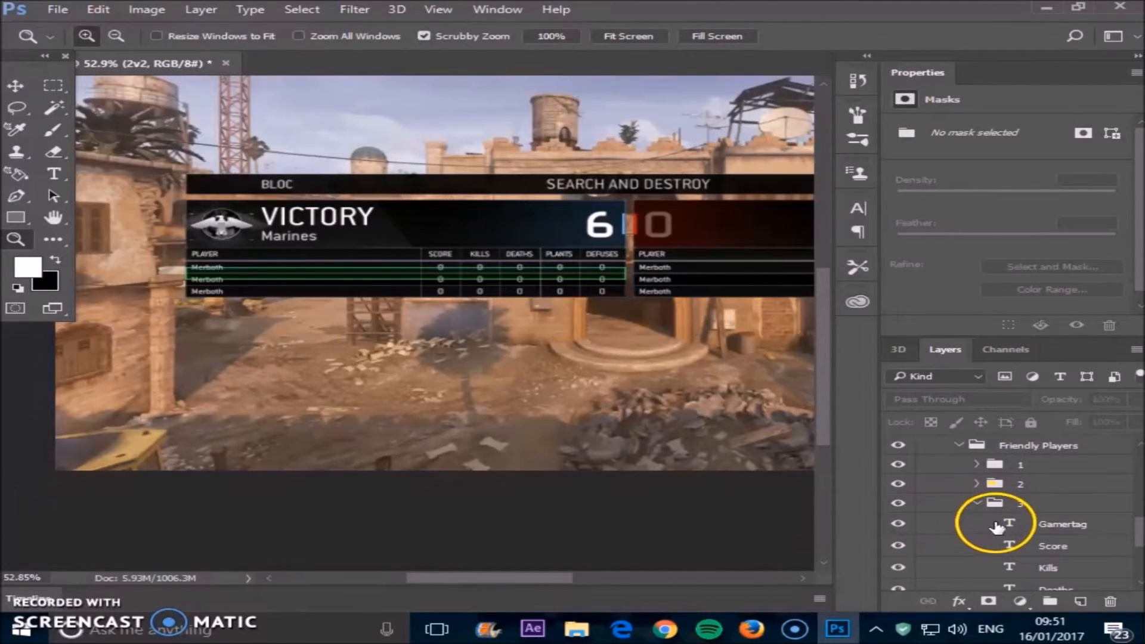
{"action": "double_click", "coordinate": [1009, 524]}
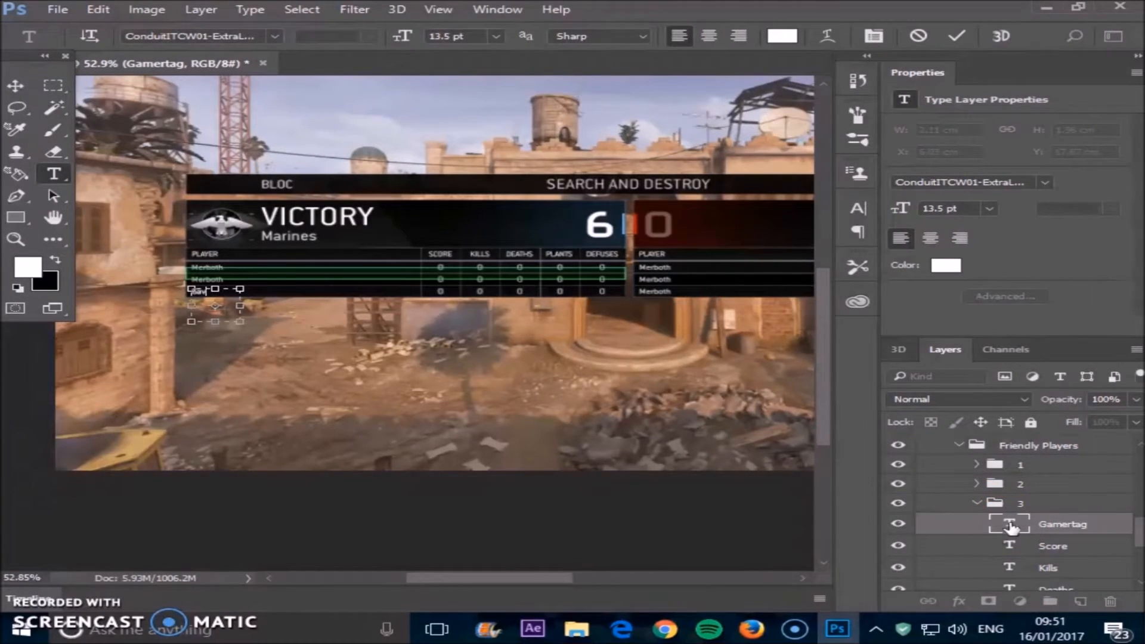
{"action": "key", "text": "ctrl+Return"}
{"action": "key", "text": "z"}
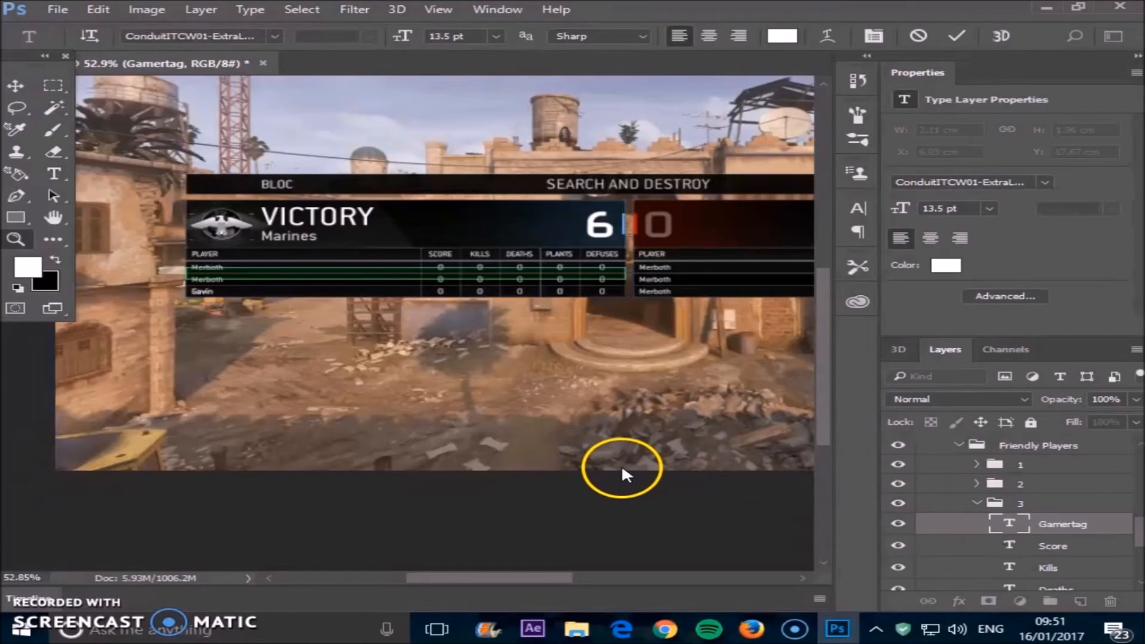
{"action": "left_click_drag", "start_coordinate": [245, 340], "coordinate": [271, 289]}
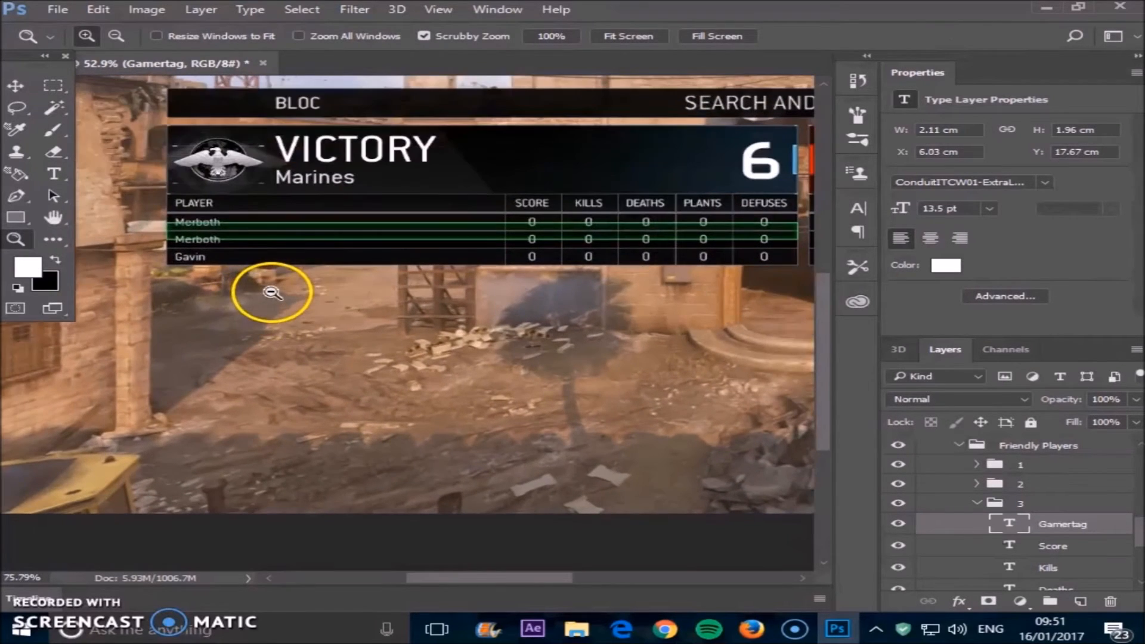
{"action": "left_click", "coordinate": [981, 504]}
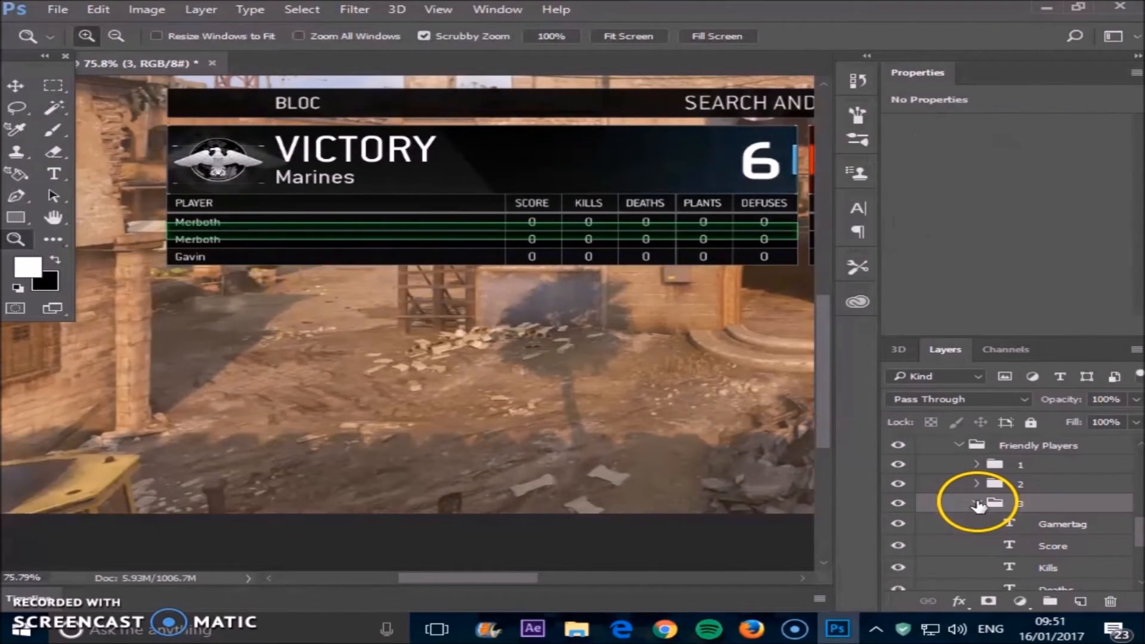
{"action": "left_click", "coordinate": [975, 503]}
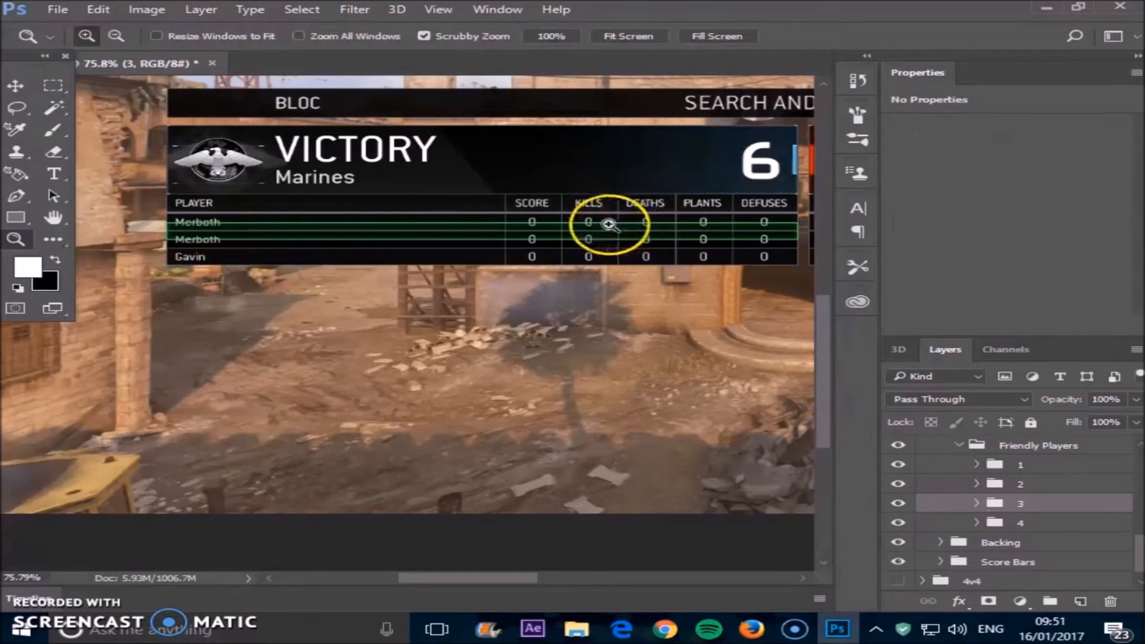
Shift friendly player 3's row slightly with the Move tool and realign it with the scoreboard columns
{"action": "left_click", "coordinate": [18, 86]}
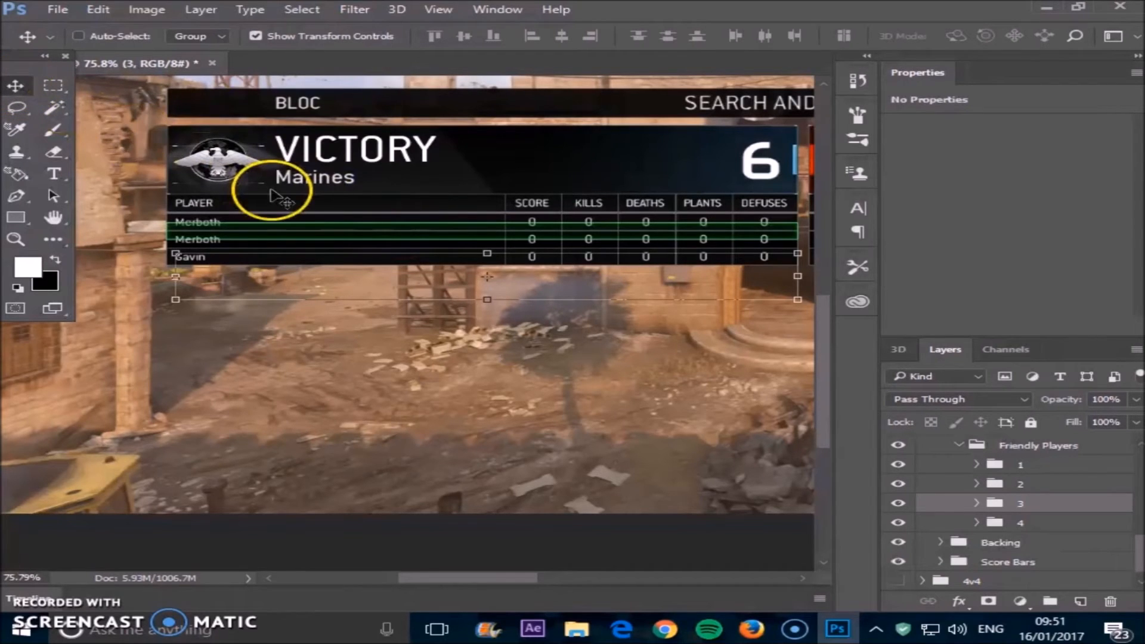
{"action": "mouse_move", "coordinate": [358, 225]}
{"action": "left_mouse_down"}
{"action": "mouse_move", "coordinate": [353, 240]}
{"action": "mouse_move", "coordinate": [348, 224]}
{"action": "left_mouse_up"}
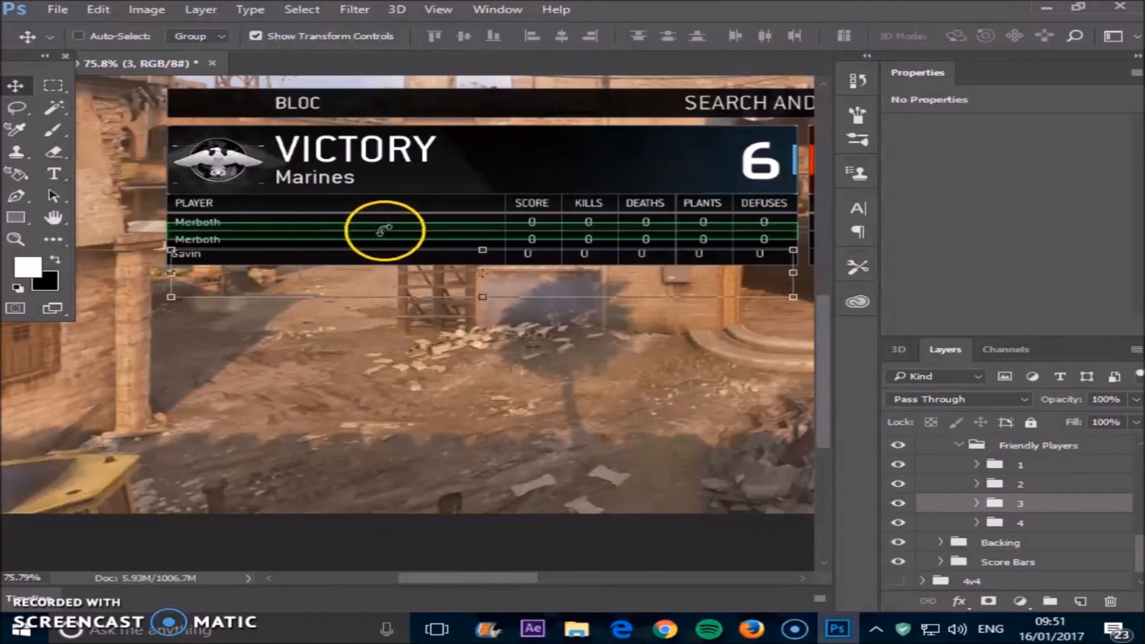
{"action": "left_click_drag", "start_coordinate": [393, 266], "coordinate": [406, 261]}
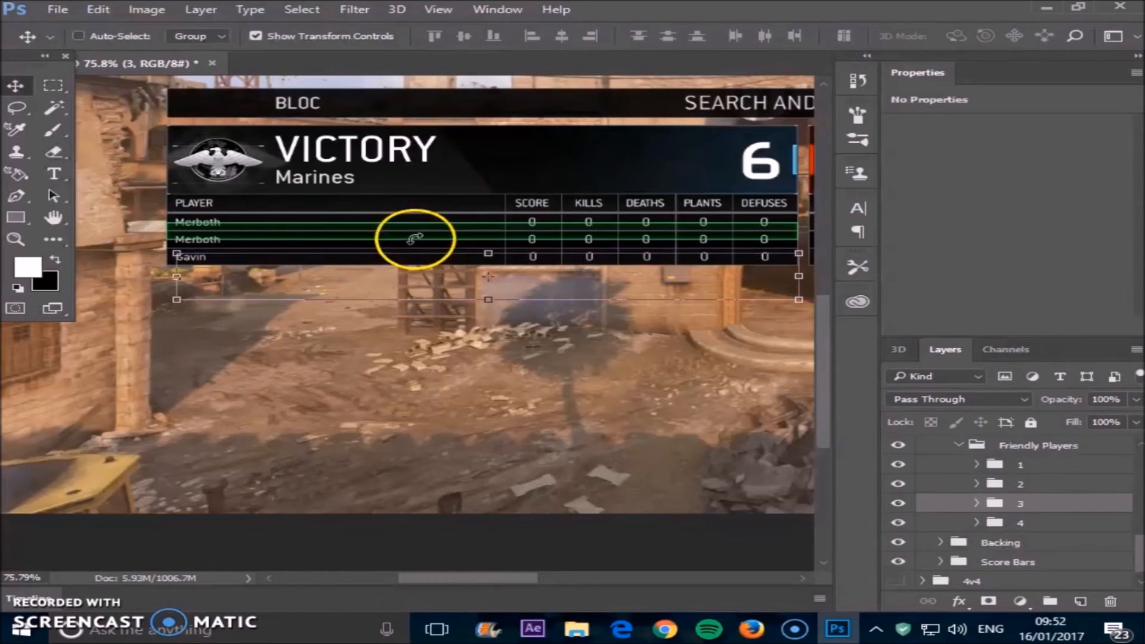
Nudge the Selection group's green highlight down the player rows and back up onto the first friendly player's row
{"action": "scroll", "coordinate": [1073, 542], "scroll_direction": "up", "scroll_amount": 3}
{"action": "scroll", "coordinate": [1067, 540], "scroll_direction": "up", "scroll_amount": 6}
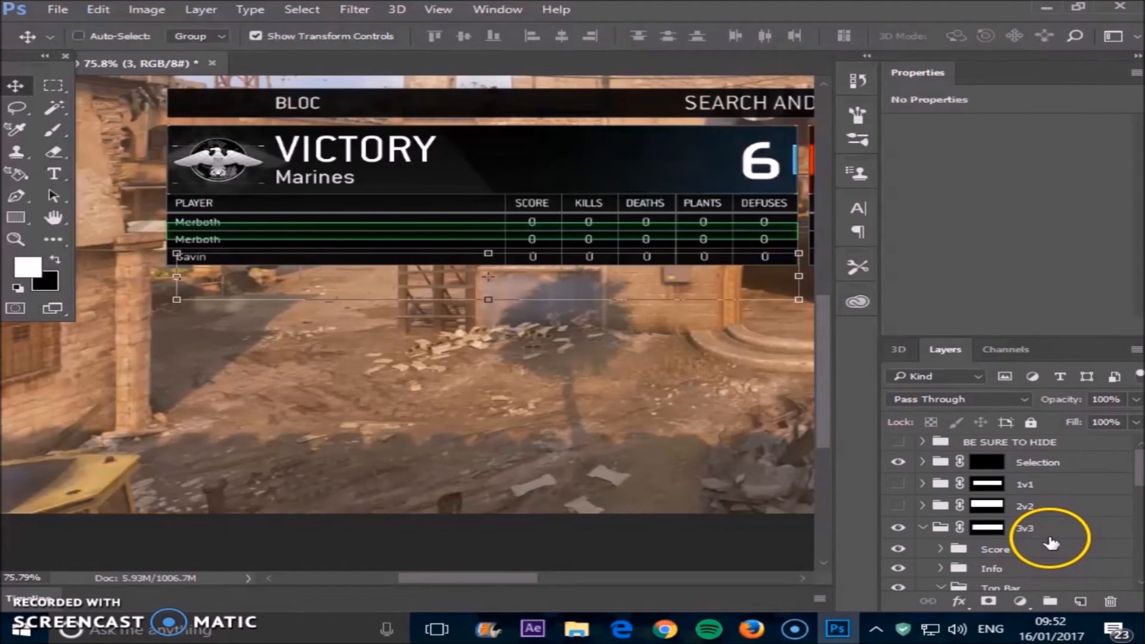
{"action": "left_click", "coordinate": [1031, 467]}
{"action": "key", "text": "Down"}
{"action": "key", "text": "Down"}
{"action": "key", "text": "Down"}
{"action": "key", "text": "Down"}
{"action": "key", "text": "Down"}
{"action": "key", "text": "Down"}
{"action": "key", "text": "Down"}
{"action": "key", "text": "Down"}
{"action": "key", "text": "Down"}
{"action": "key", "text": "Down"}
{"action": "key", "text": "Down"}
{"action": "key", "text": "Down"}
{"action": "key", "text": "Down"}
{"action": "key", "text": "Down"}
{"action": "key", "text": "Down"}
{"action": "key", "text": "Down"}
{"action": "key", "text": "Down"}
{"action": "key", "text": "Down"}
{"action": "key", "text": "Down"}
{"action": "key", "text": "Down"}
{"action": "key", "text": "Down"}
{"action": "key", "text": "Down"}
{"action": "key", "text": "Down"}
{"action": "key", "text": "Down"}
{"action": "key", "text": "Down"}
{"action": "key", "text": "Down"}
{"action": "key", "text": "Down"}
{"action": "key", "text": "Down"}
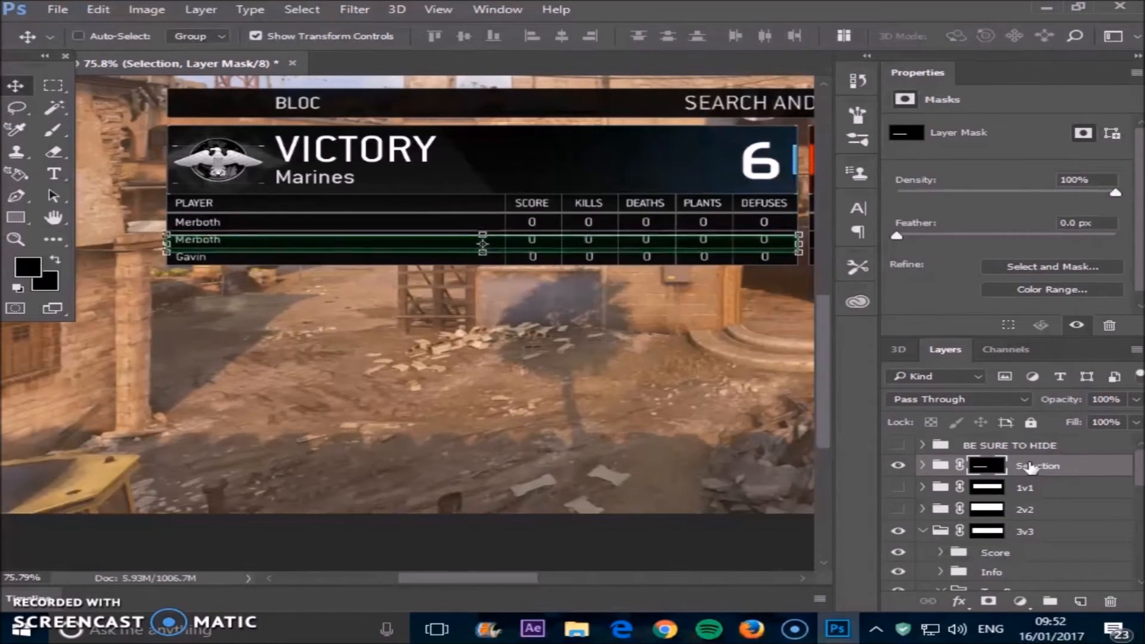
{"action": "key", "text": "Up"}
{"action": "key", "text": "Up"}
{"action": "key", "text": "Up"}
{"action": "key", "text": "Up"}
{"action": "key", "text": "Up"}
{"action": "key", "text": "Up"}
{"action": "key", "text": "Up"}
{"action": "key", "text": "Up"}
{"action": "key", "text": "Up"}
{"action": "key", "text": "Up"}
{"action": "key", "text": "Up"}
{"action": "key", "text": "Up"}
{"action": "key", "text": "Up"}
{"action": "key", "text": "Up"}
{"action": "key", "text": "Up"}
{"action": "key", "text": "Up"}
{"action": "key", "text": "Up"}
{"action": "key", "text": "Up"}
{"action": "key", "text": "Up"}
{"action": "key", "text": "Up"}
{"action": "key", "text": "Up"}
{"action": "key", "text": "Up"}
{"action": "key", "text": "Up"}
{"action": "key", "text": "Up"}
{"action": "key", "text": "Up"}
{"action": "key", "text": "Up"}
{"action": "key", "text": "Up"}
{"action": "key", "text": "Up"}
{"action": "key", "text": "Up"}
{"action": "key", "text": "Up"}
{"action": "key", "text": "Up"}
{"action": "key", "text": "Up"}
{"action": "key", "text": "Up"}
{"action": "key", "text": "Up"}
{"action": "key", "text": "Up"}
{"action": "key", "text": "Up"}
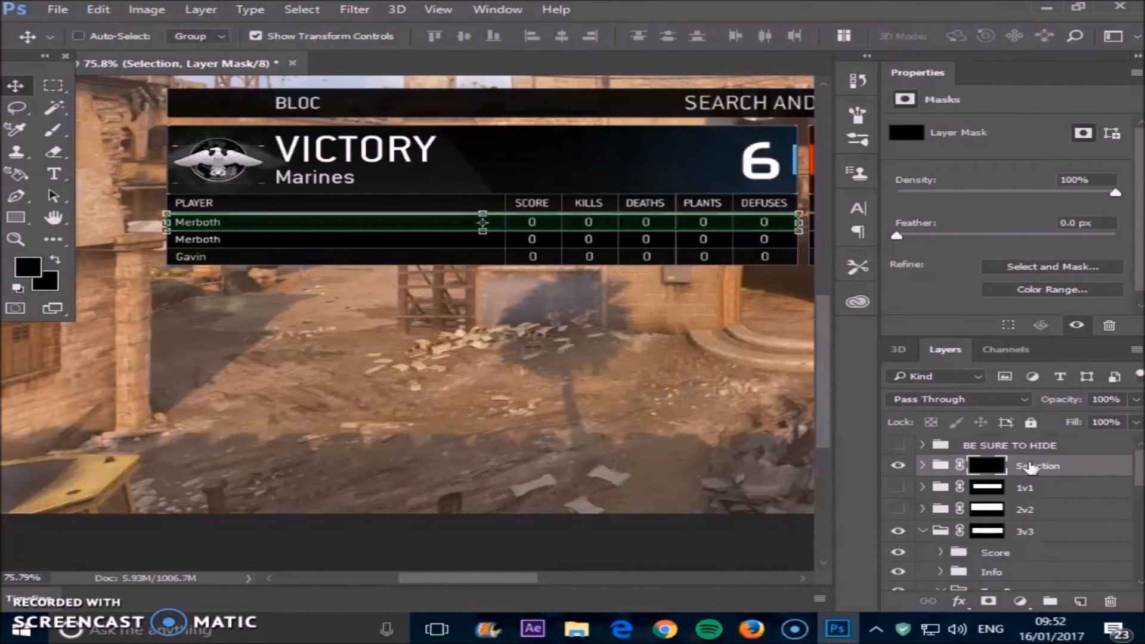
Expand the hidden 1v1 group and select its layer mask
{"action": "left_click", "coordinate": [899, 445]}
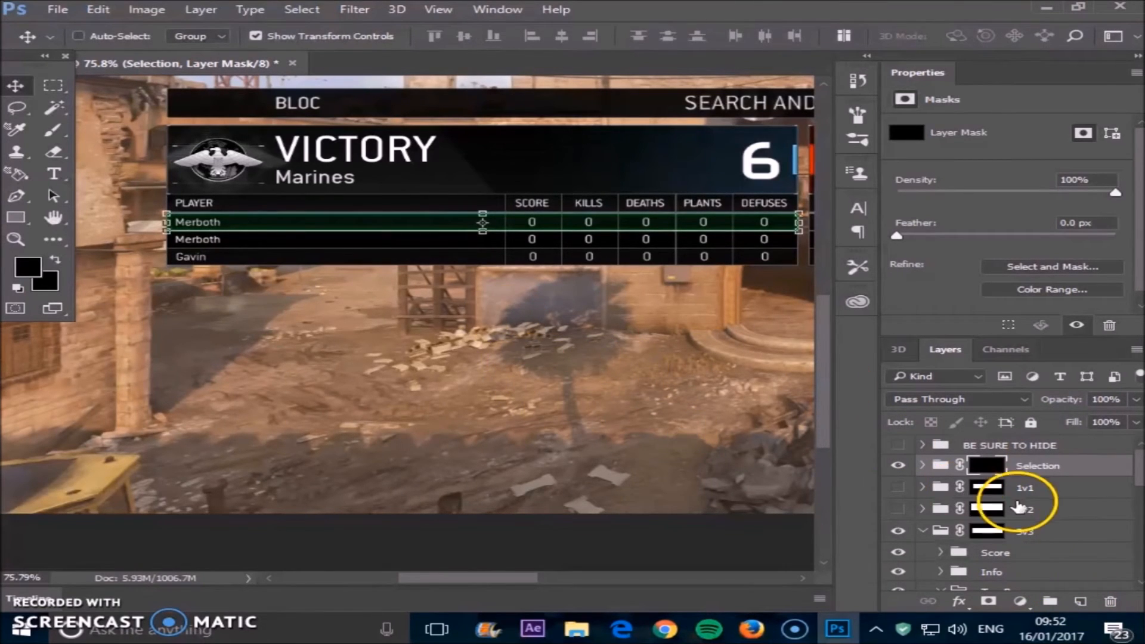
{"action": "left_click", "coordinate": [922, 487]}
{"action": "left_click", "coordinate": [989, 490]}
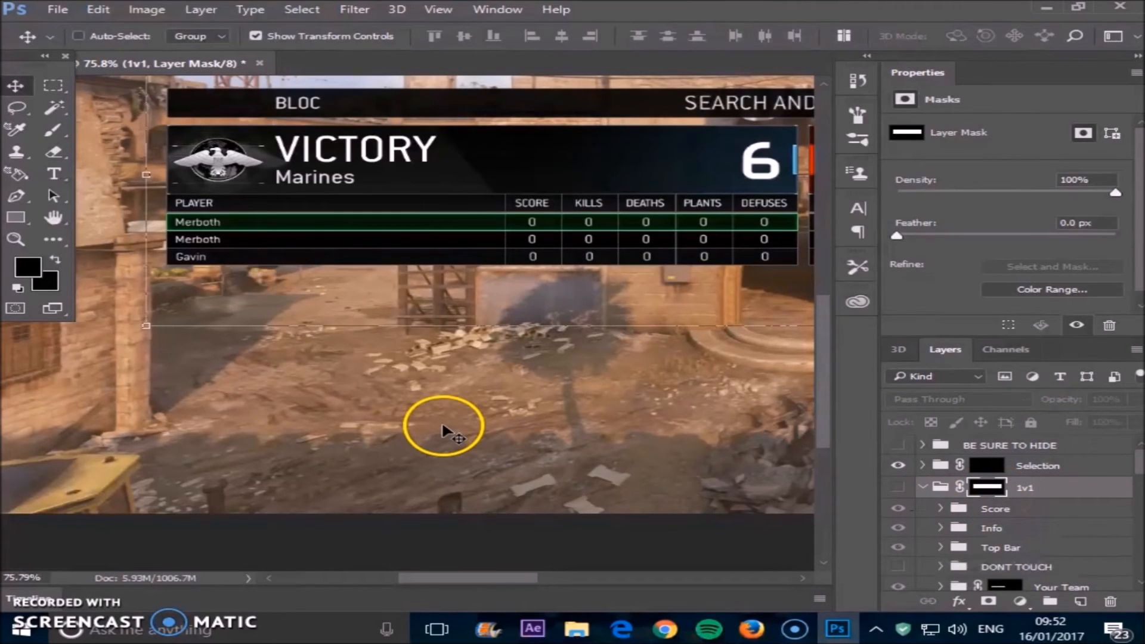
{"action": "mouse_move", "coordinate": [506, 578]}
{"action": "left_mouse_down"}
{"action": "mouse_move", "coordinate": [571, 577]}
{"action": "mouse_move", "coordinate": [508, 575]}
{"action": "left_mouse_up"}
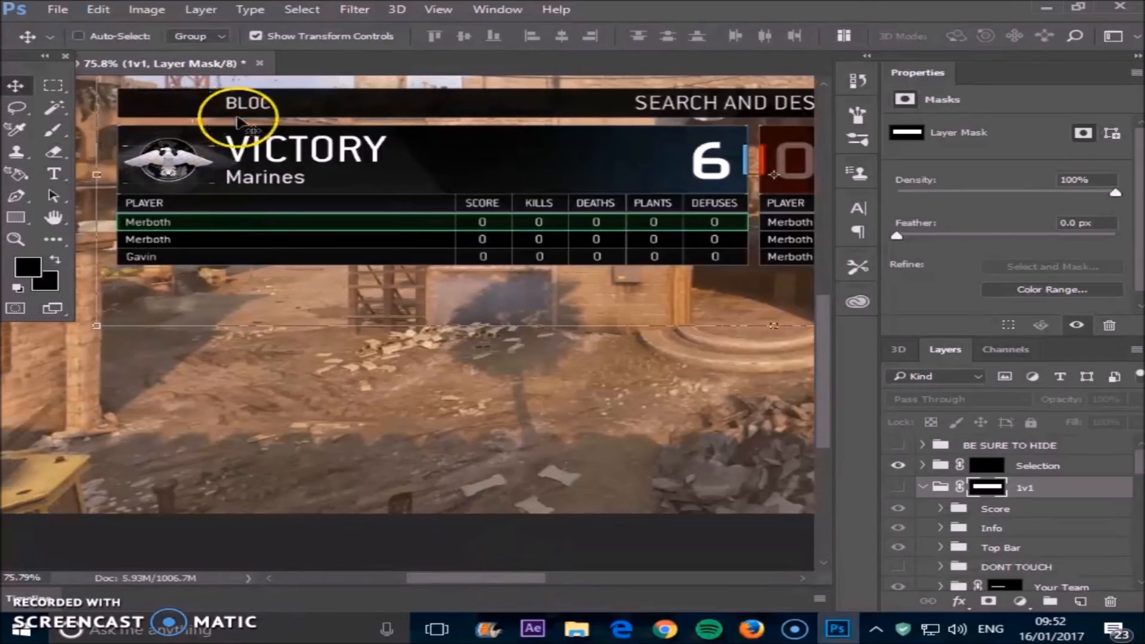
Bring up the Export As settings for the scoreboard image and choose JPG as the file format
{"action": "left_click", "coordinate": [58, 13]}
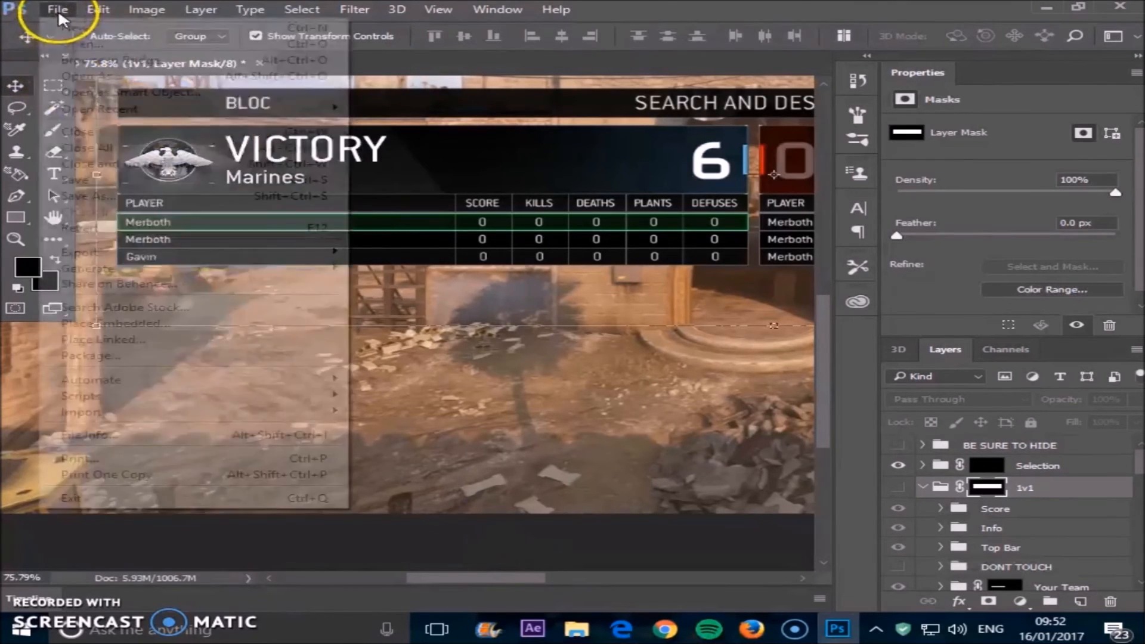
{"action": "mouse_move", "coordinate": [122, 254]}
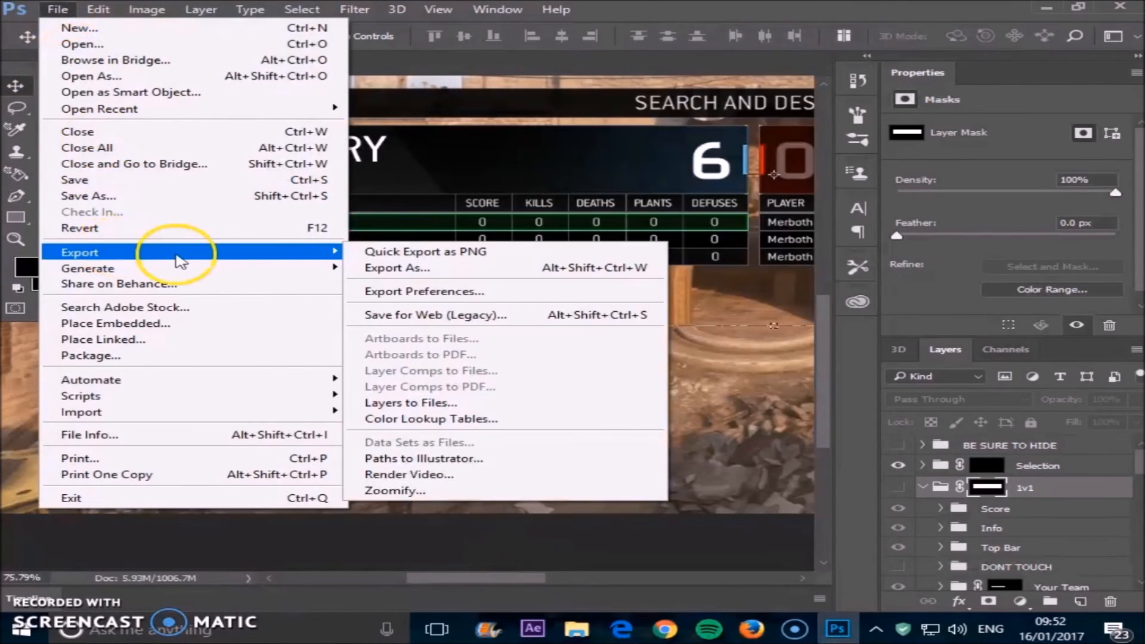
{"action": "left_click", "coordinate": [398, 267]}
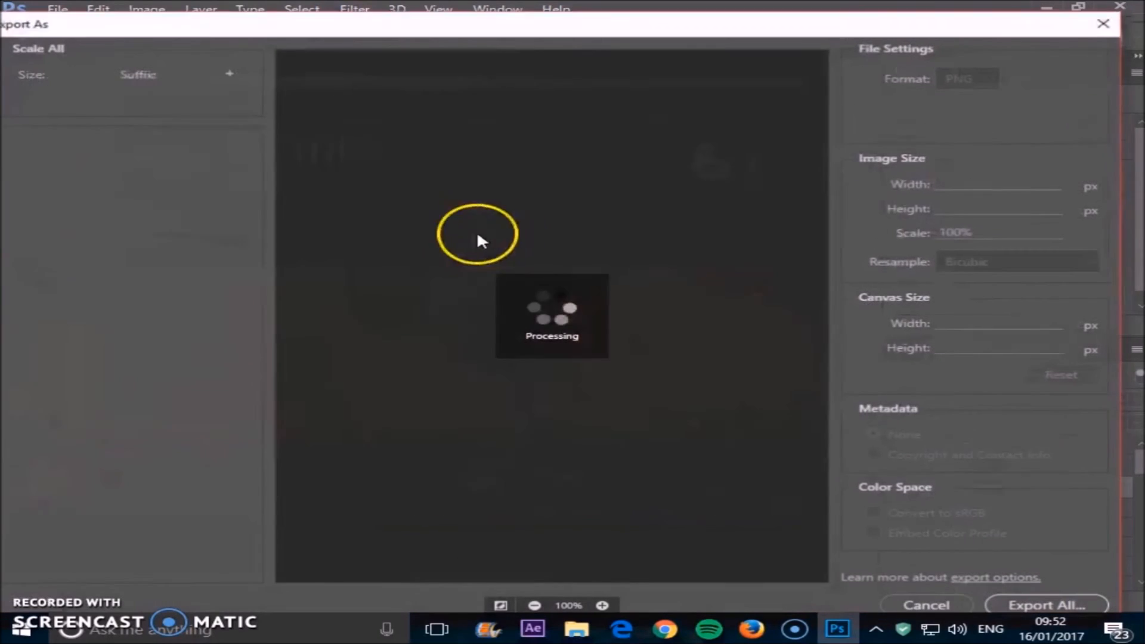
{"action": "left_click", "coordinate": [961, 78]}
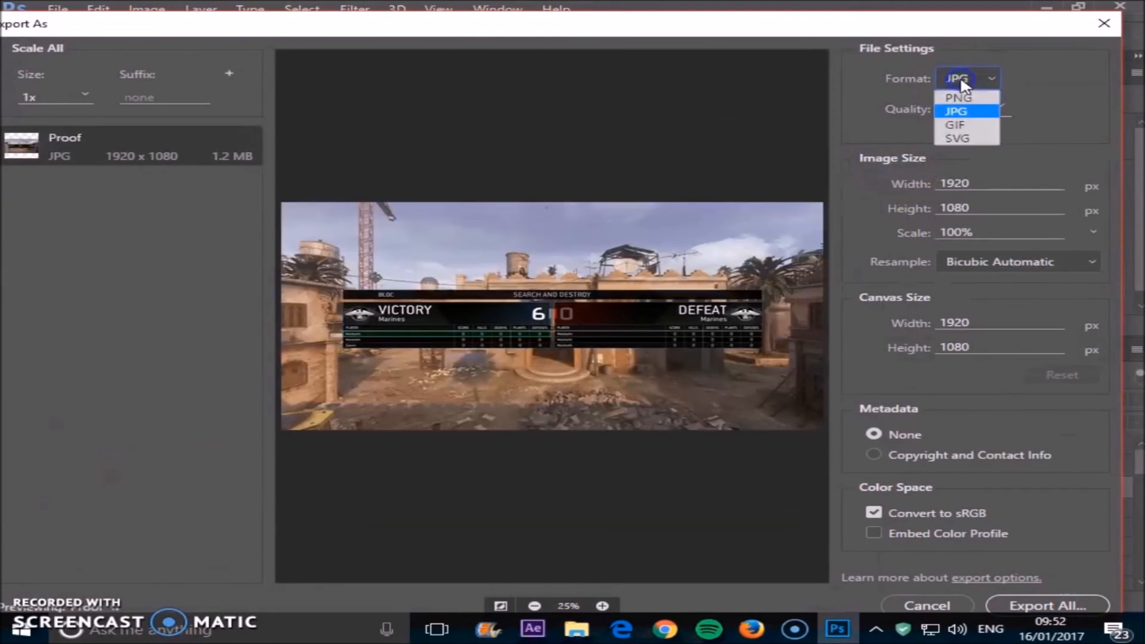
{"action": "left_click", "coordinate": [966, 109]}
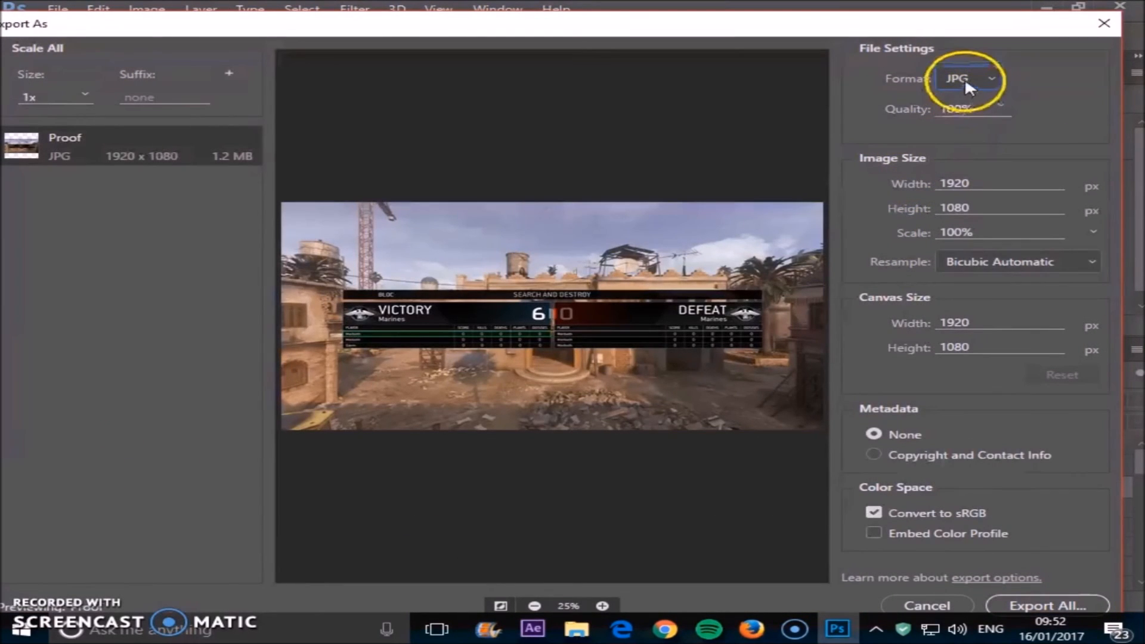
Export the image to the Desktop with the file name Bnet
{"action": "left_click", "coordinate": [1067, 606]}
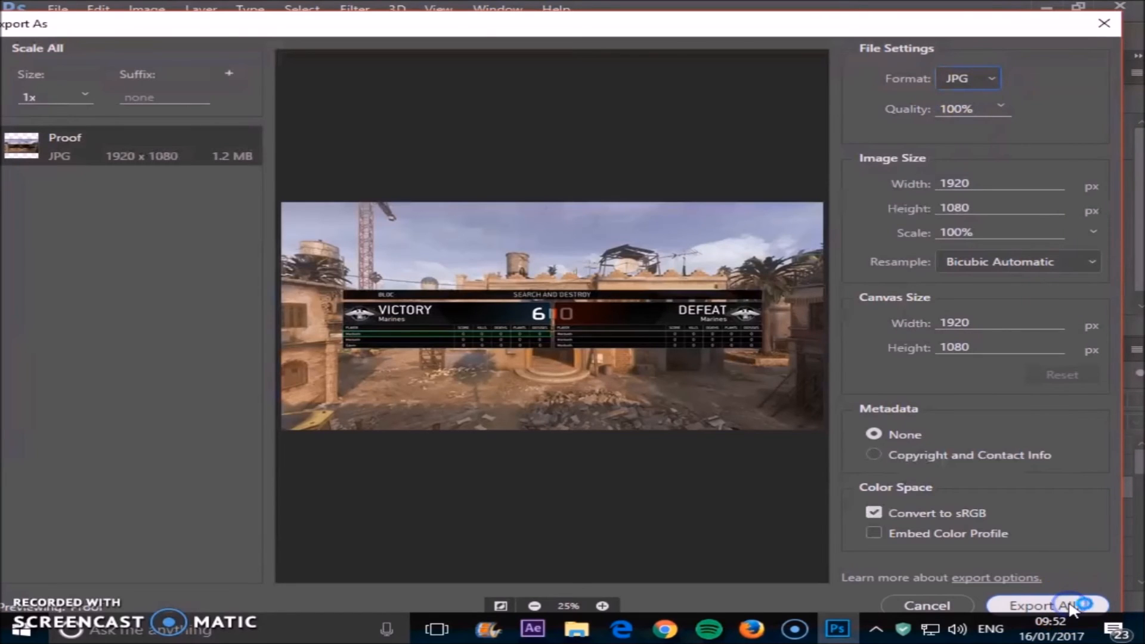
{"action": "scroll", "coordinate": [281, 204], "scroll_direction": "down", "scroll_amount": 3}
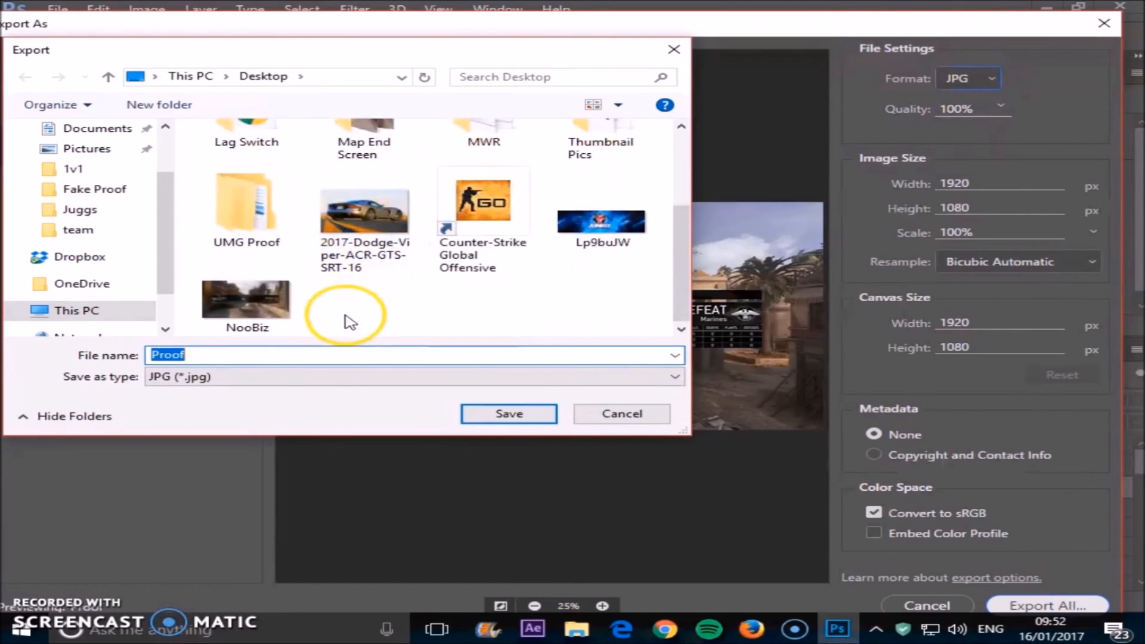
{"action": "left_click", "coordinate": [352, 353]}
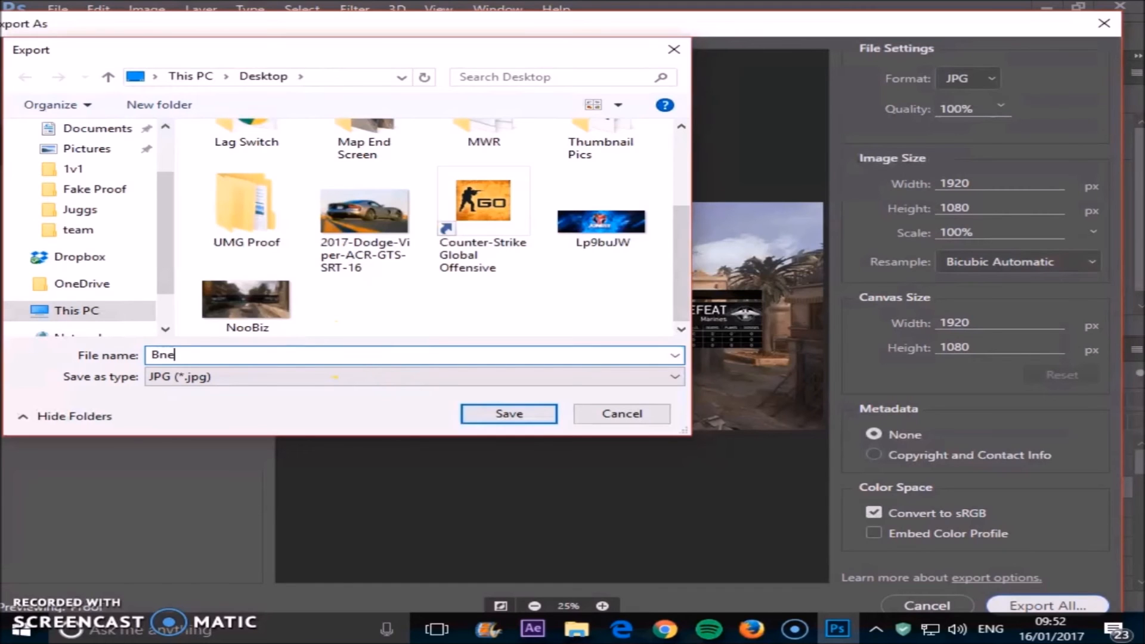
{"action": "key", "text": "Return"}
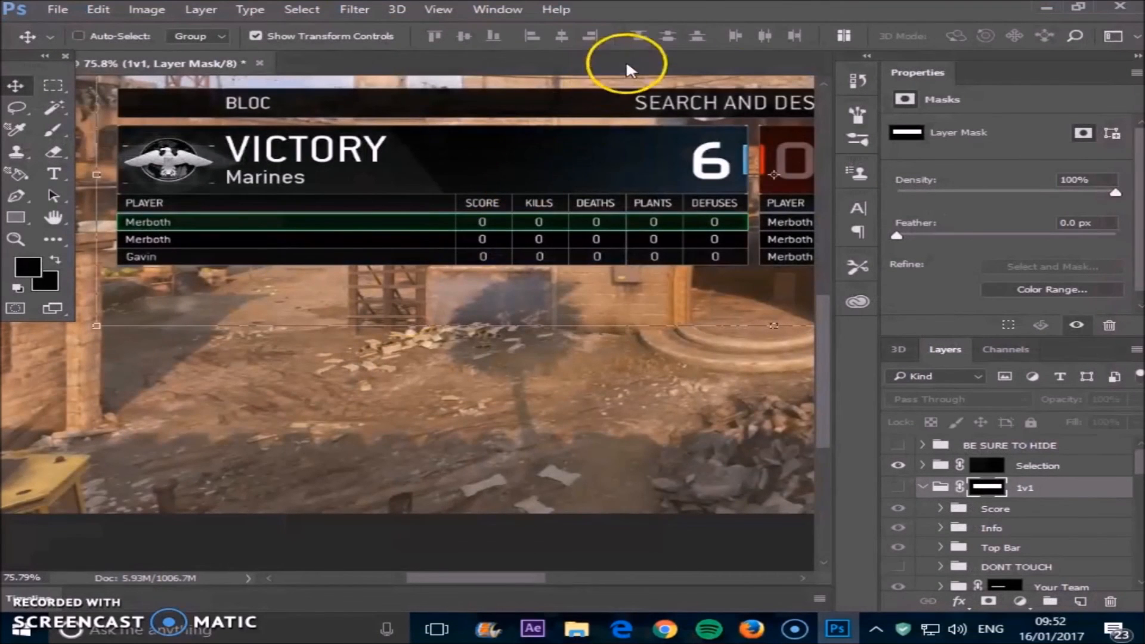
Minimise Photoshop and the Fake Proof folder window, view the exported Bnet image from the desktop, and close the viewer
{"action": "left_click", "coordinate": [1045, 9]}
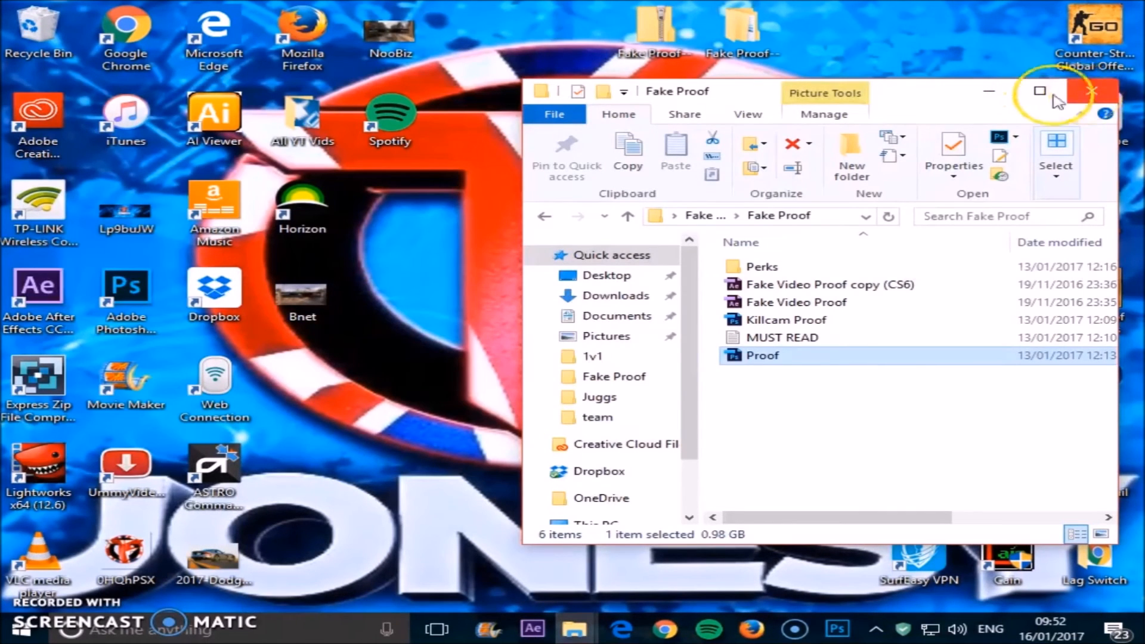
{"action": "left_click", "coordinate": [988, 91]}
{"action": "double_click", "coordinate": [303, 302]}
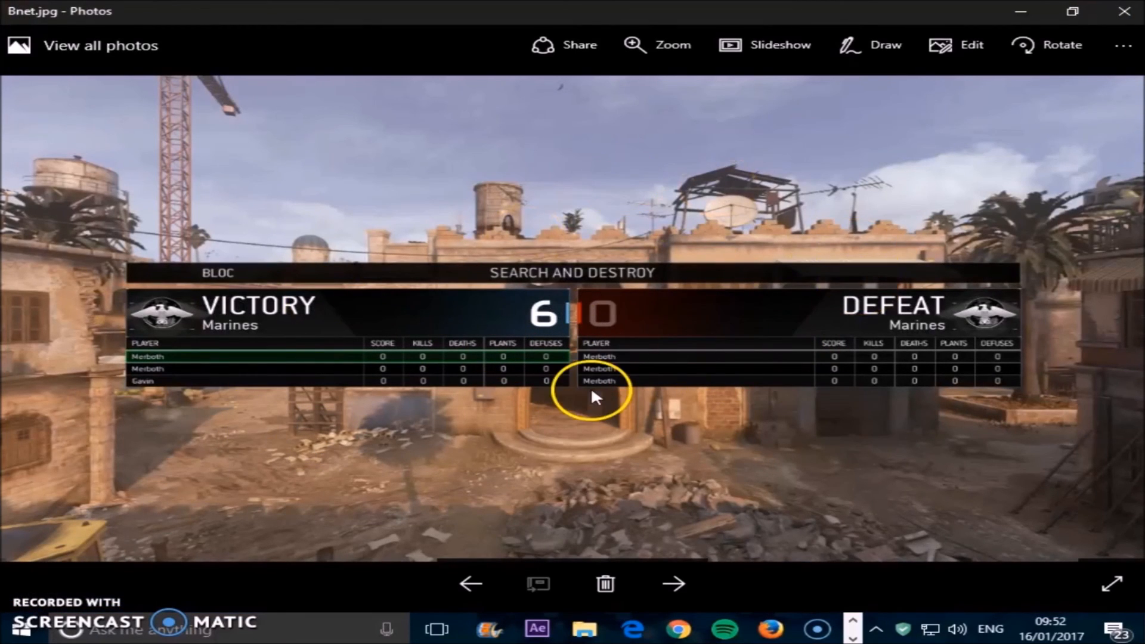
{"action": "left_click", "coordinate": [1139, 11]}
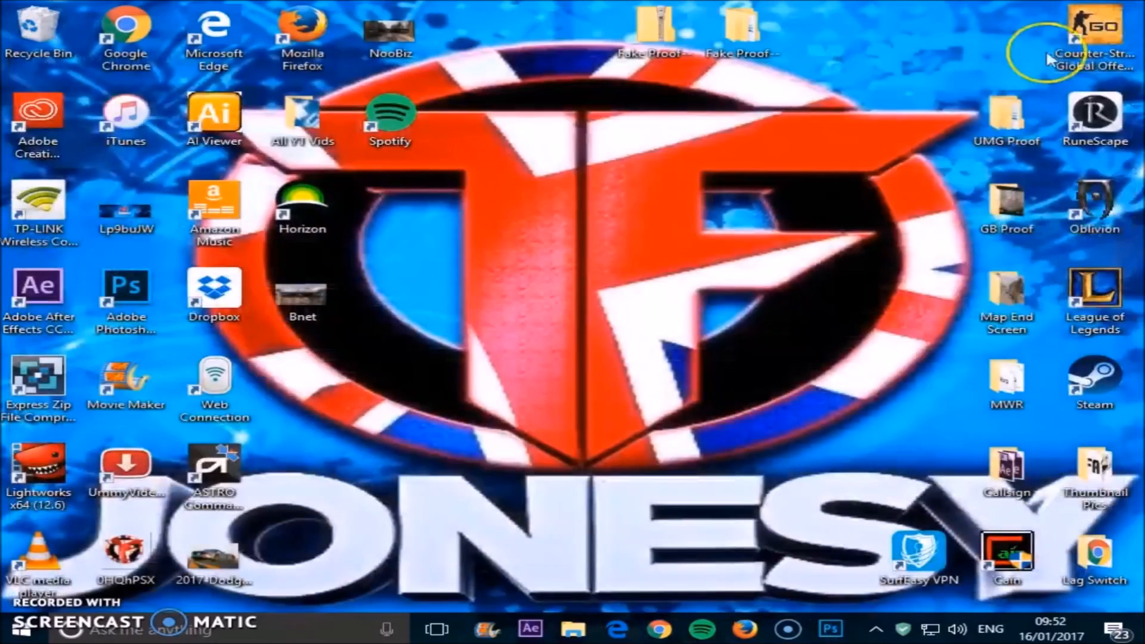
{"action": "left_click_drag", "start_coordinate": [531, 170], "coordinate": [647, 299]}
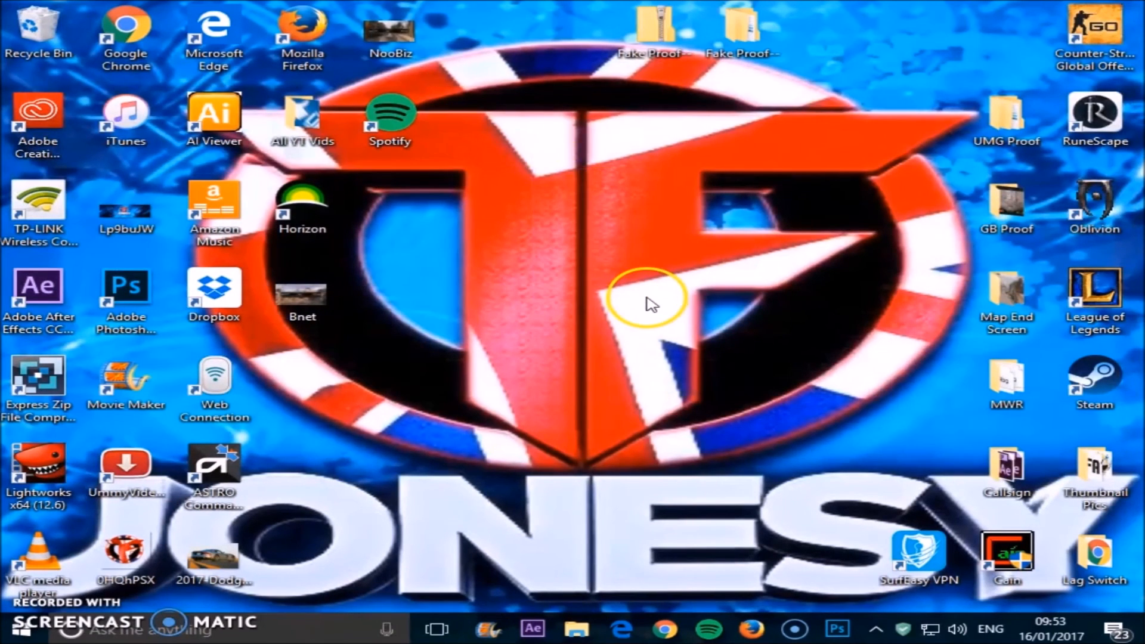